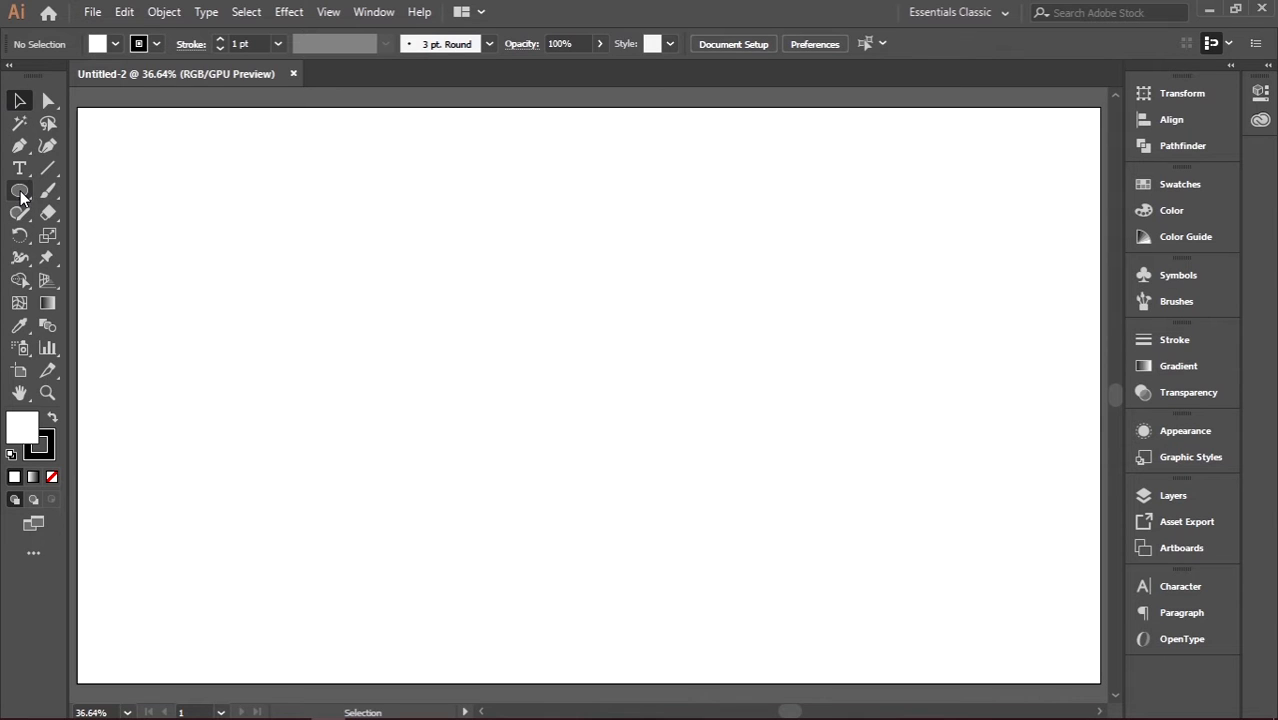
- Draw a large perfect circle near the middle of the artboard with the Ellipse tool
drag(19, 190, 113, 234)
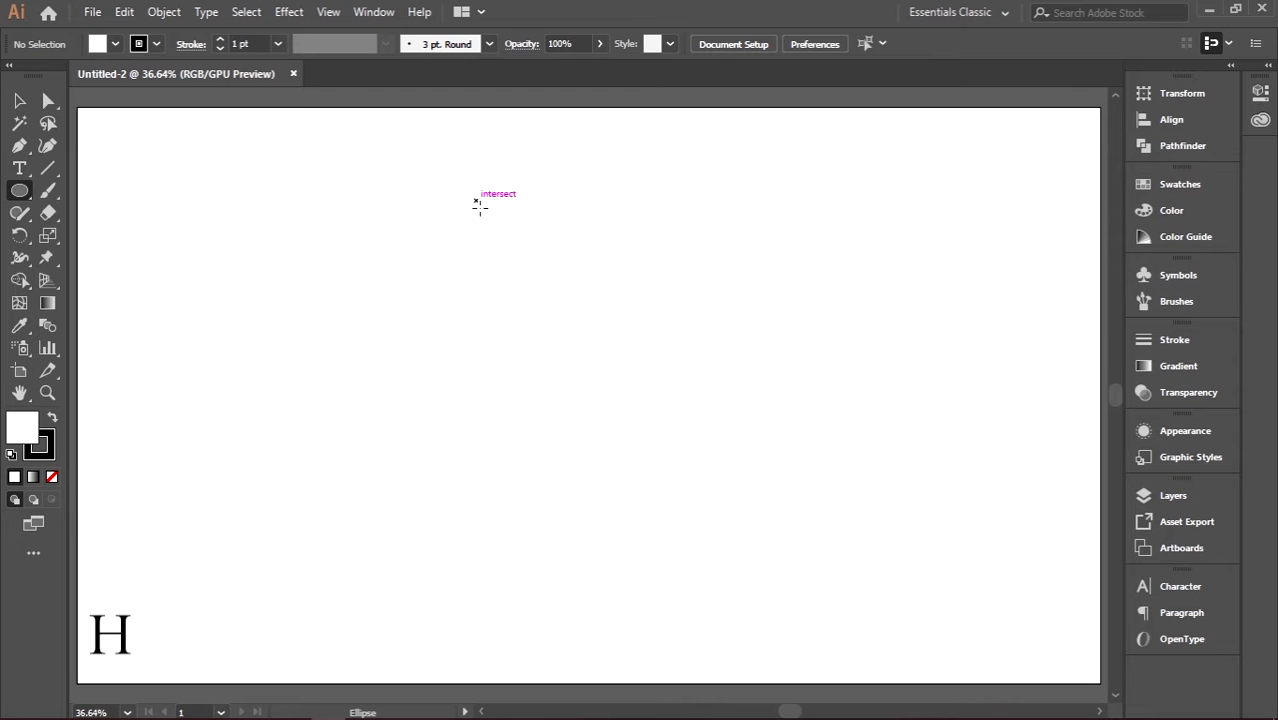
drag(477, 200, 702, 574)
key(v)
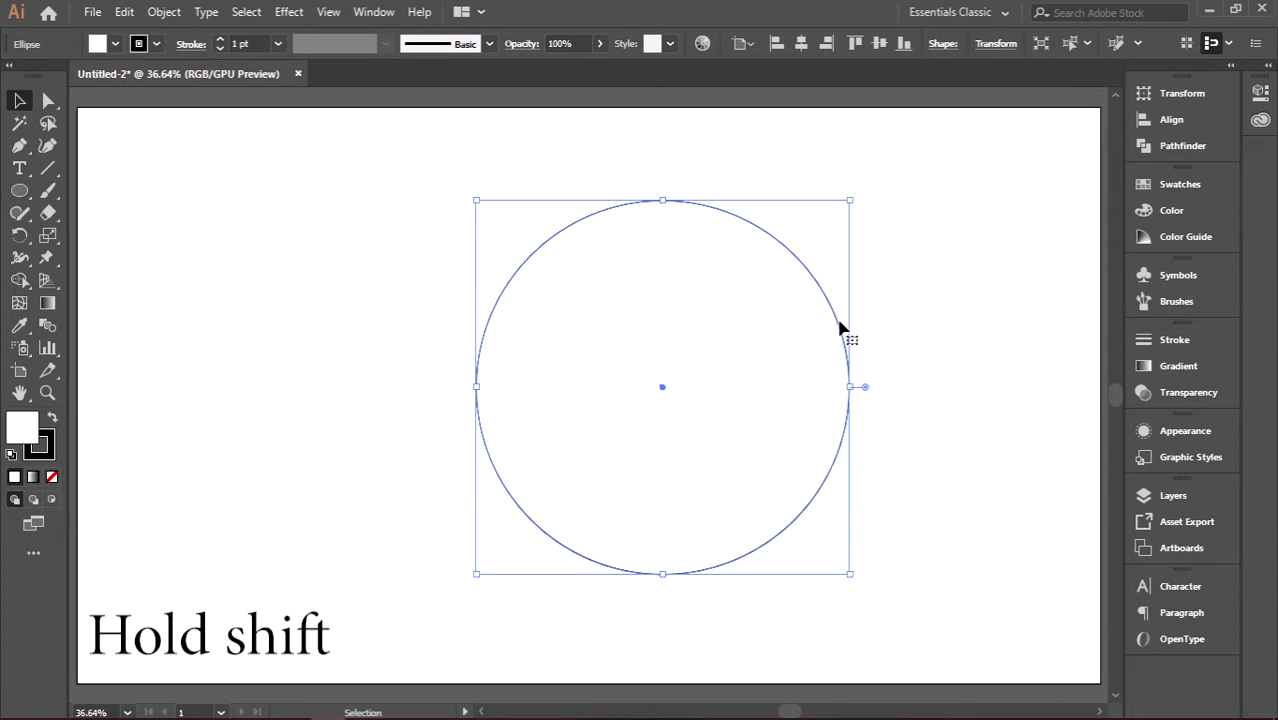
- Center the large circle horizontally and vertically on the artboard
drag(840, 322, 740, 318)
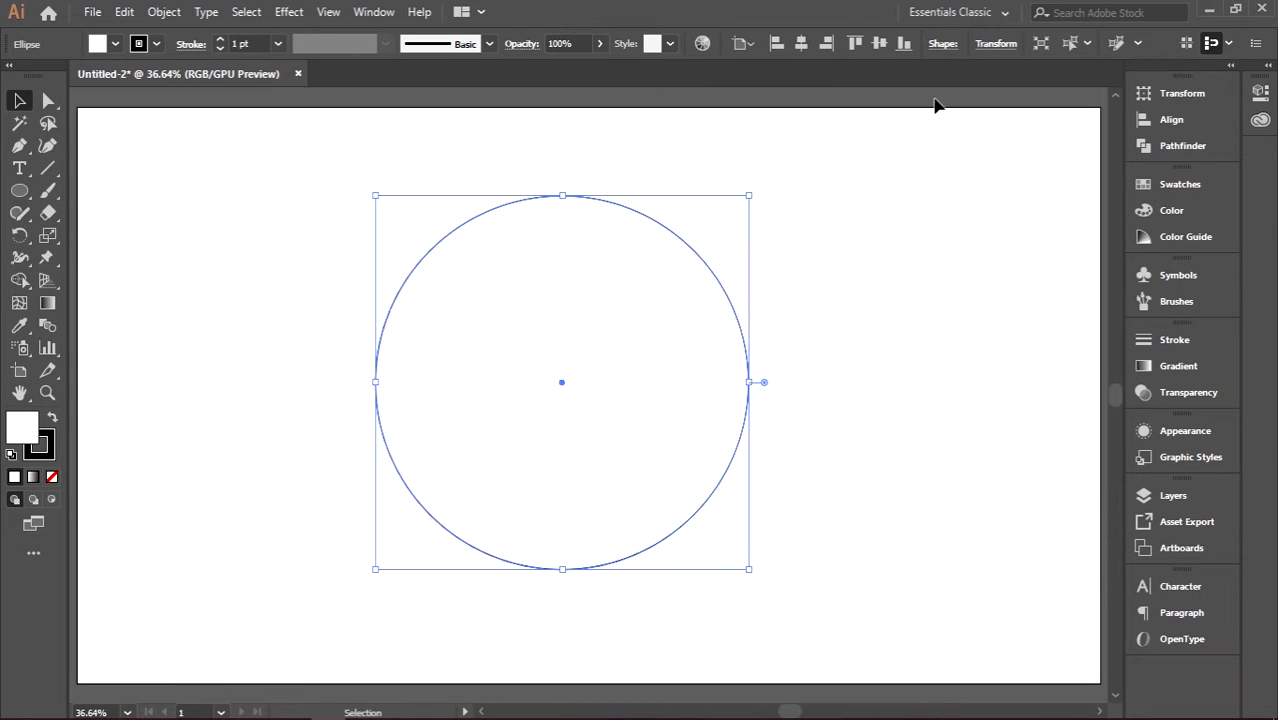
click(801, 44)
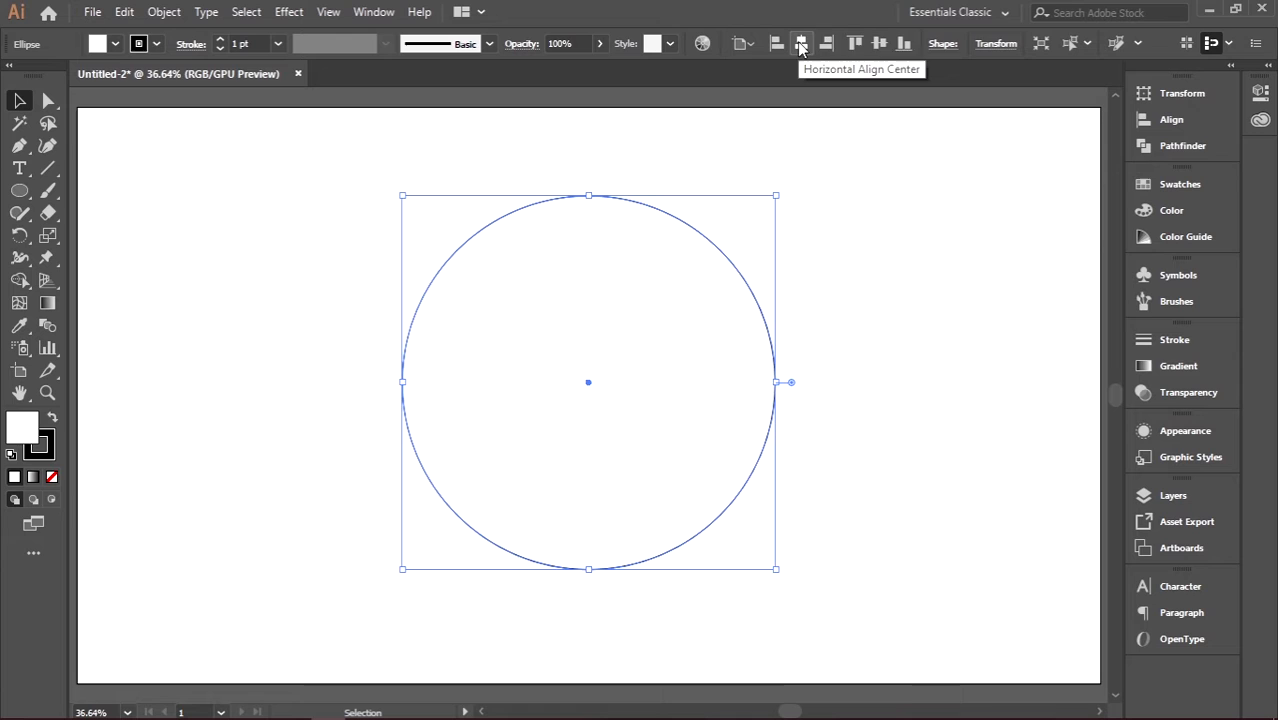
click(878, 44)
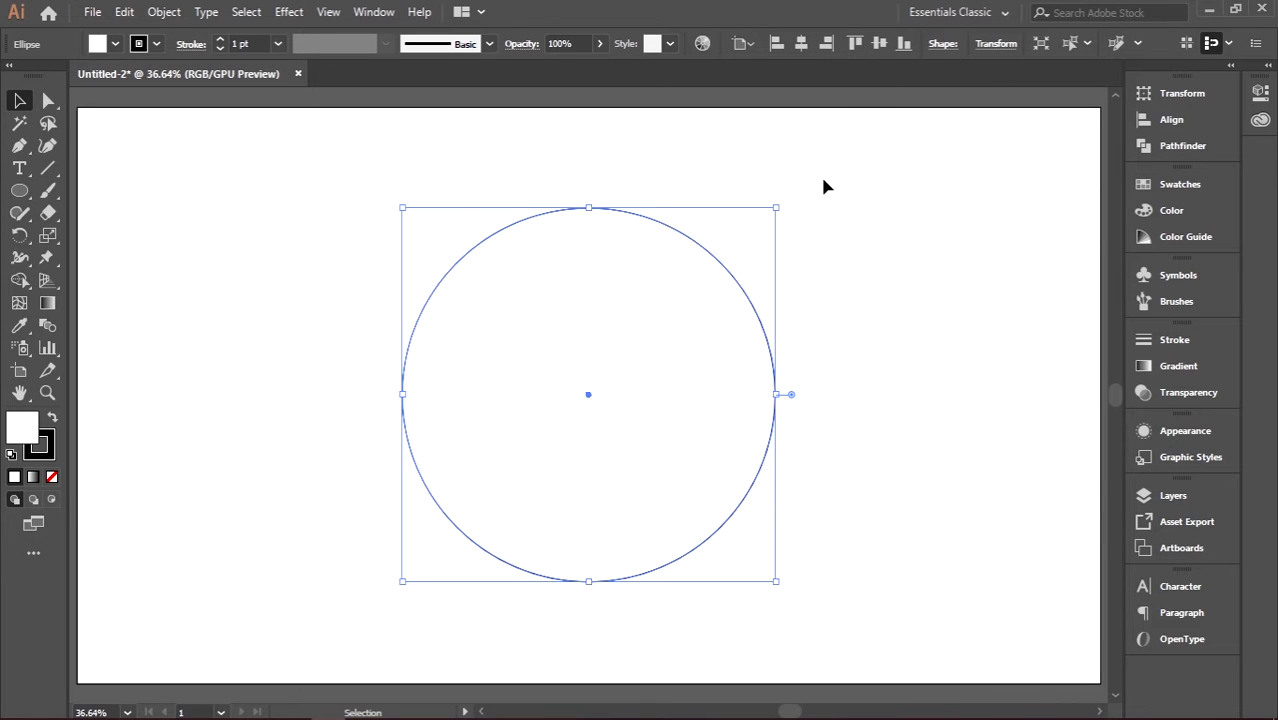
click(826, 259)
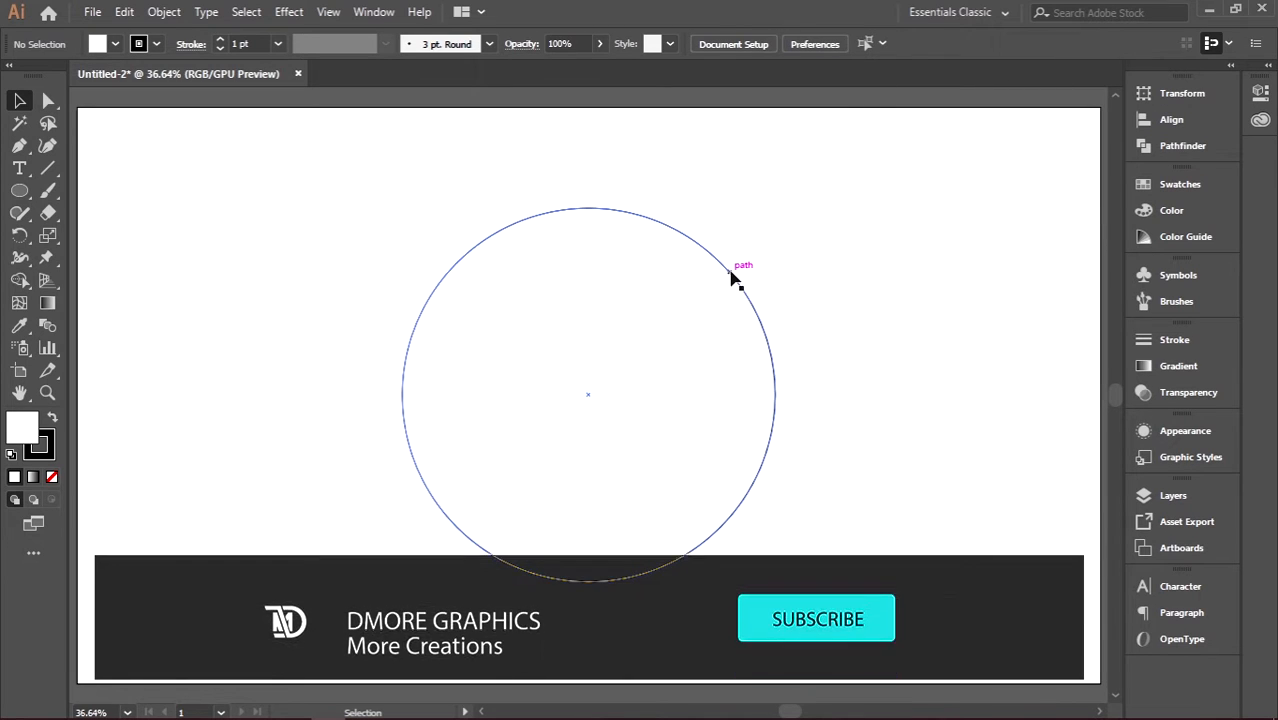
- Duplicate the large circle in place and shrink the copy about its center to roughly a third of its diameter
click(735, 276)
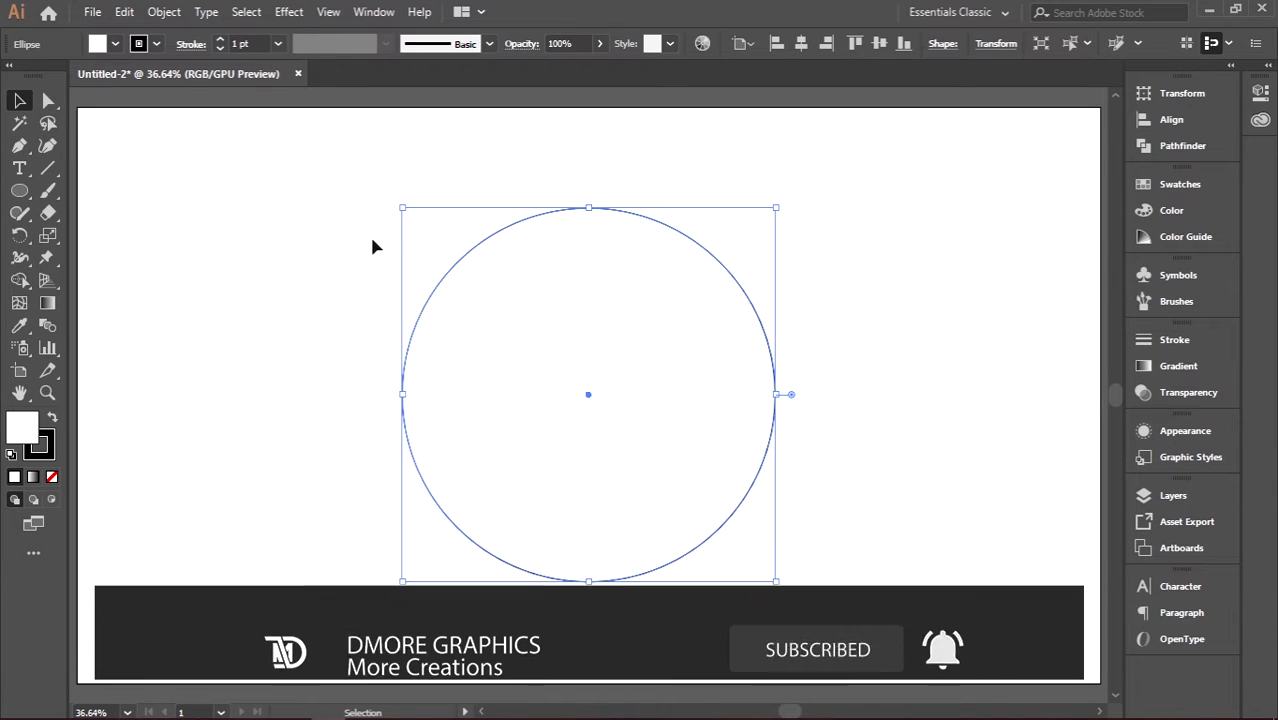
click(122, 12)
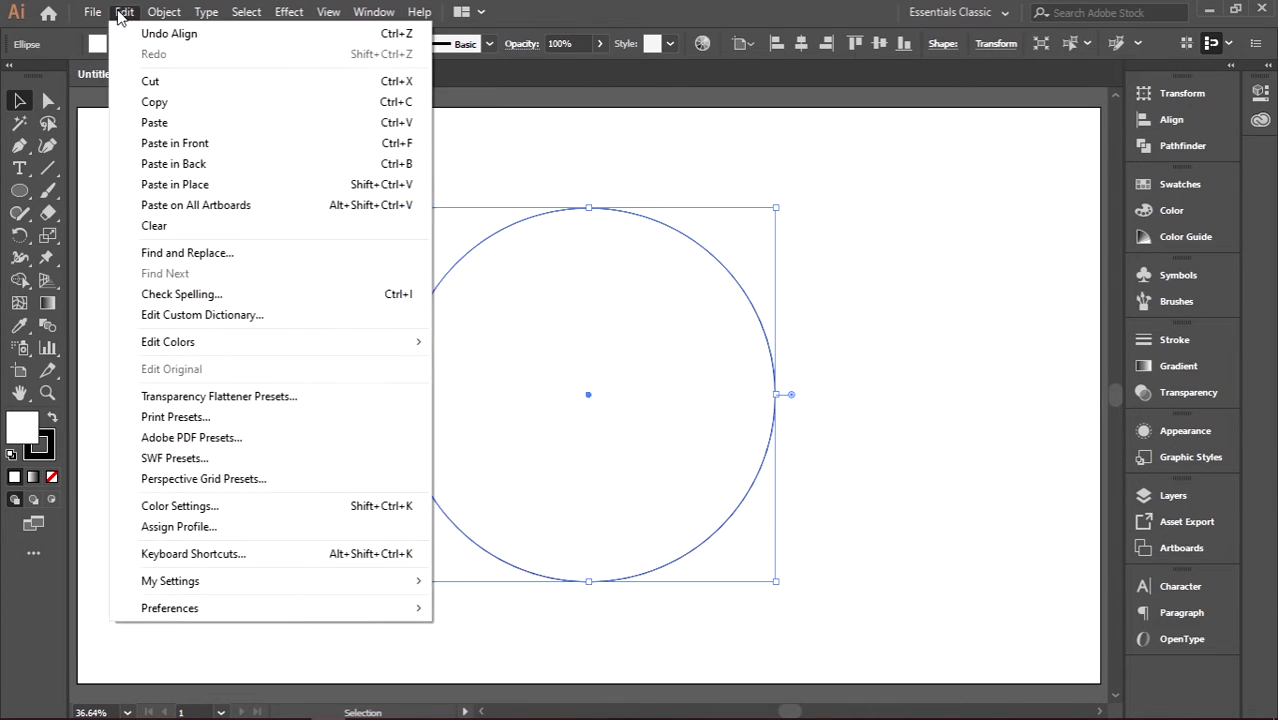
click(210, 104)
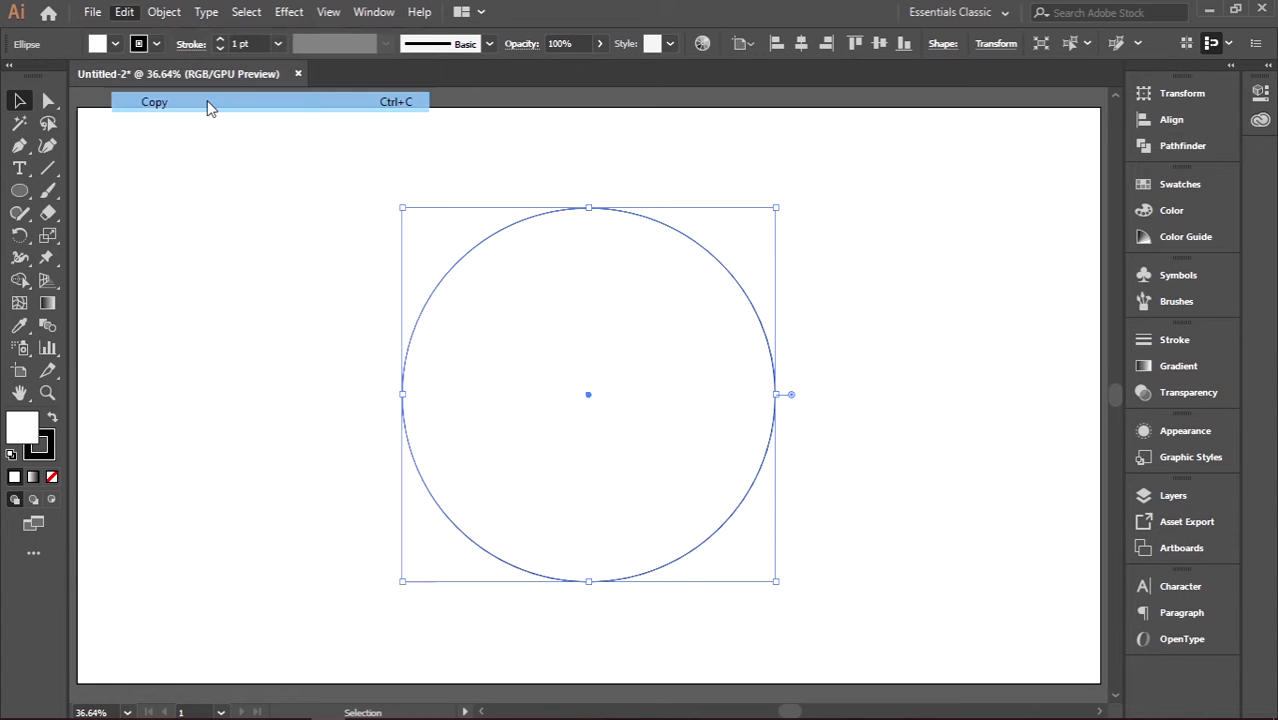
click(124, 12)
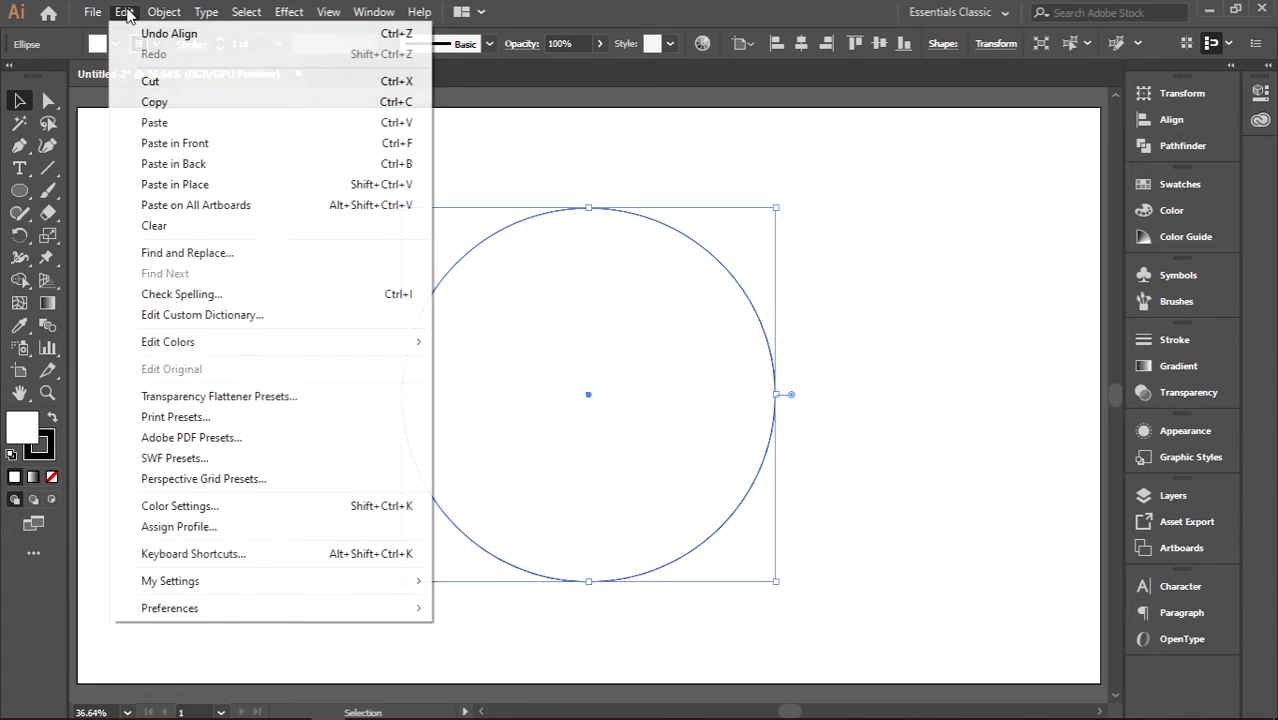
click(214, 184)
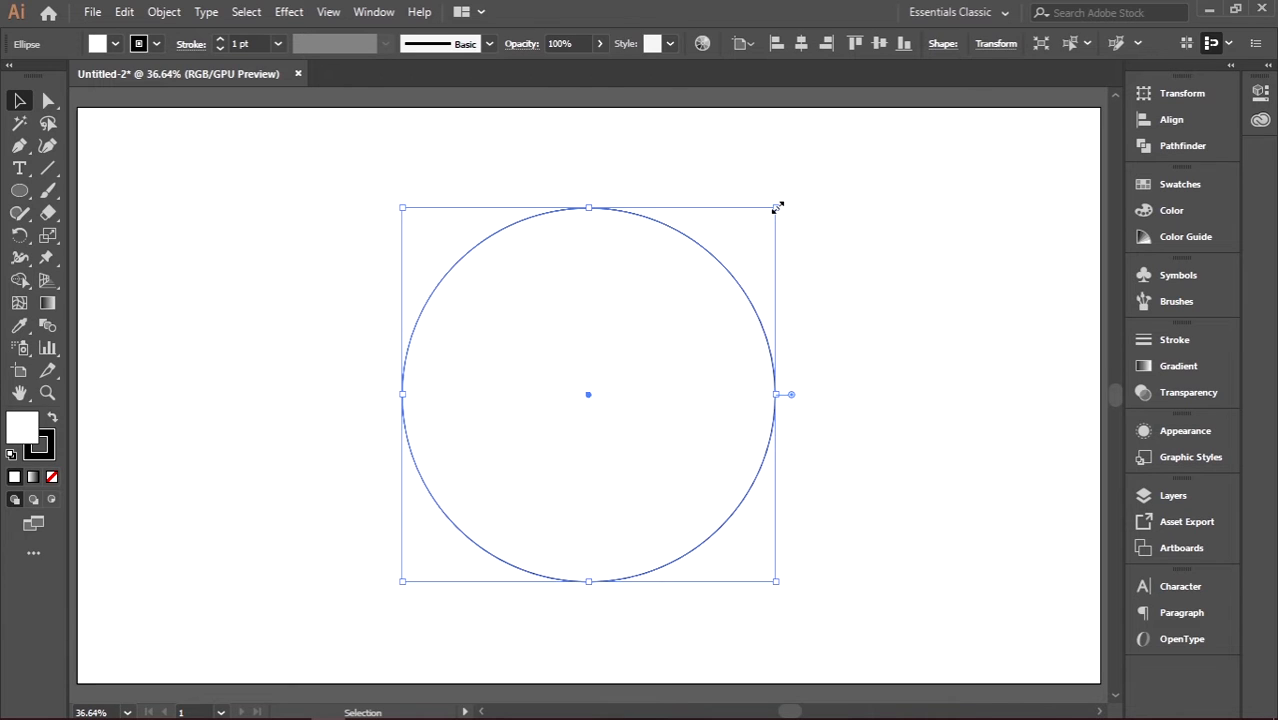
drag(778, 207, 679, 331)
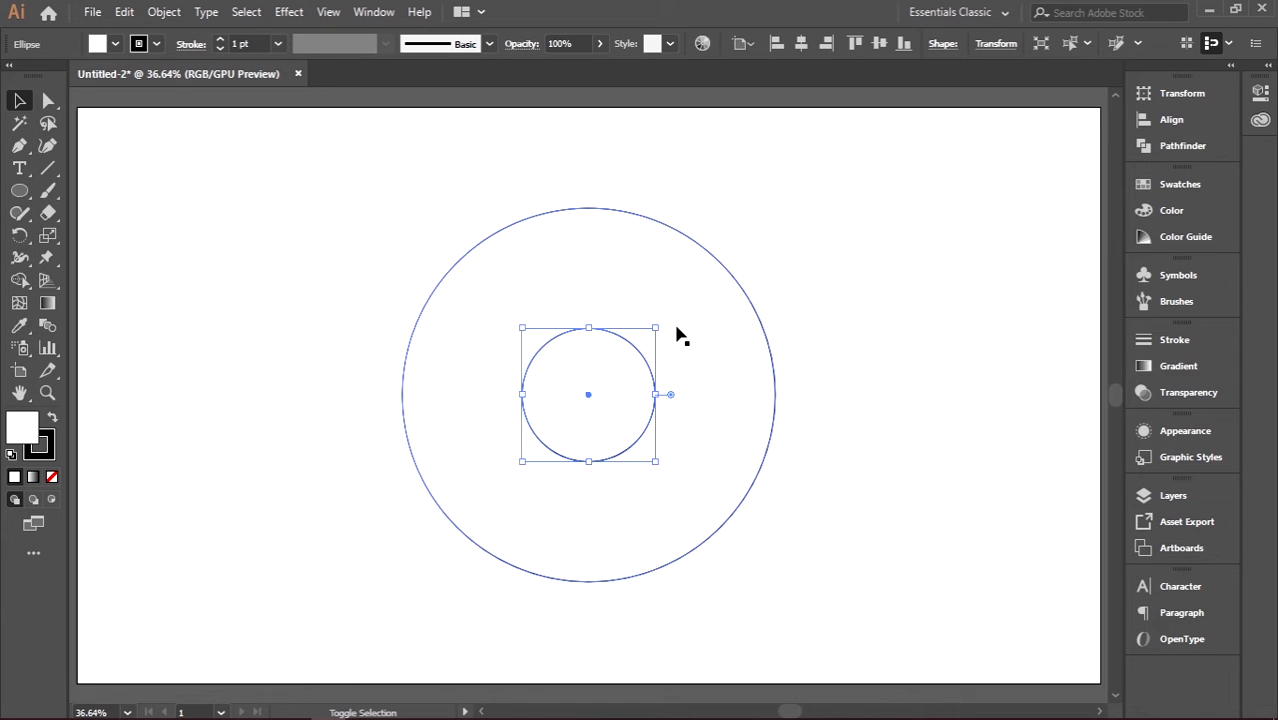
click(798, 245)
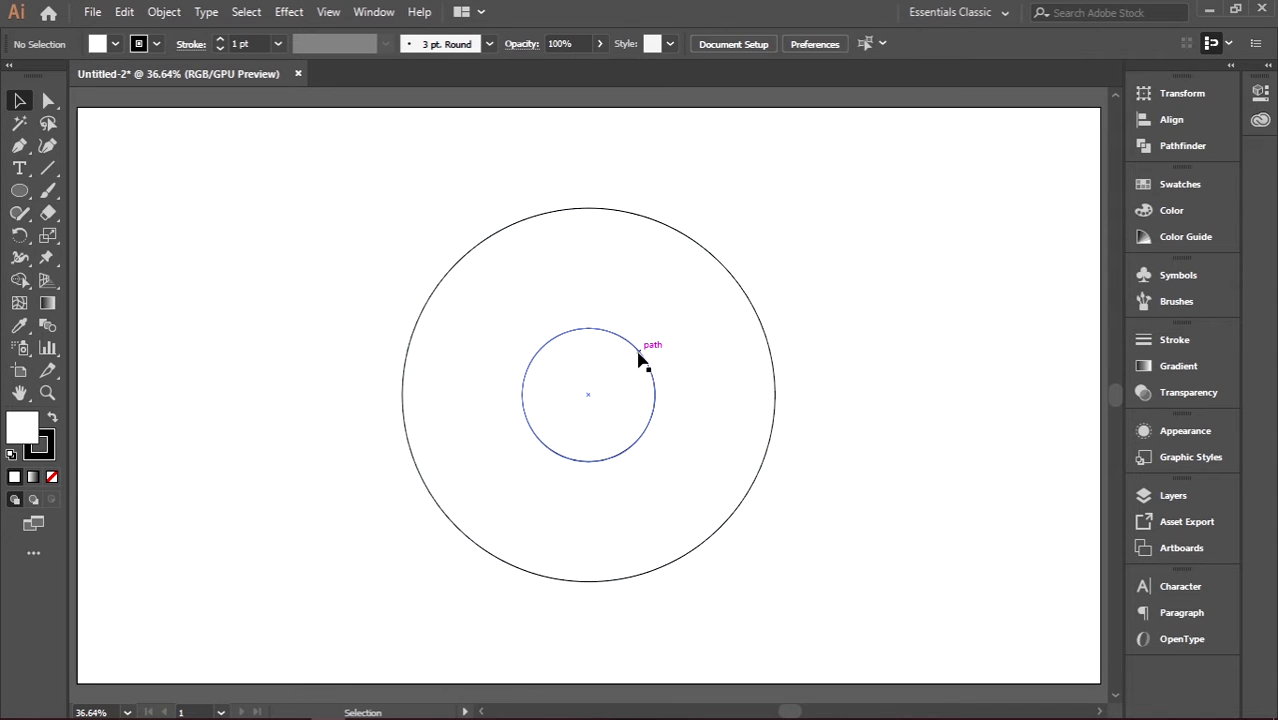
- Duplicate the small circle in place and enlarge the copy proportionally up and left to the large circle's top and left extents
click(640, 357)
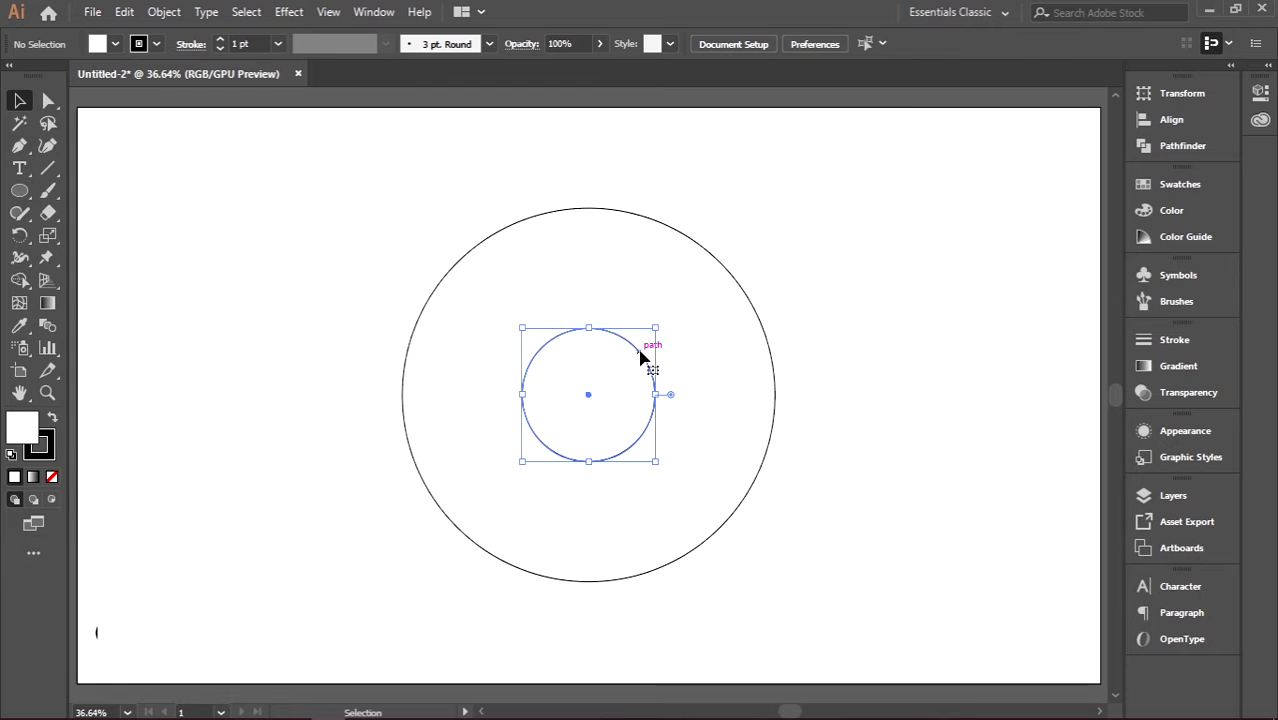
key(ctrl+c)
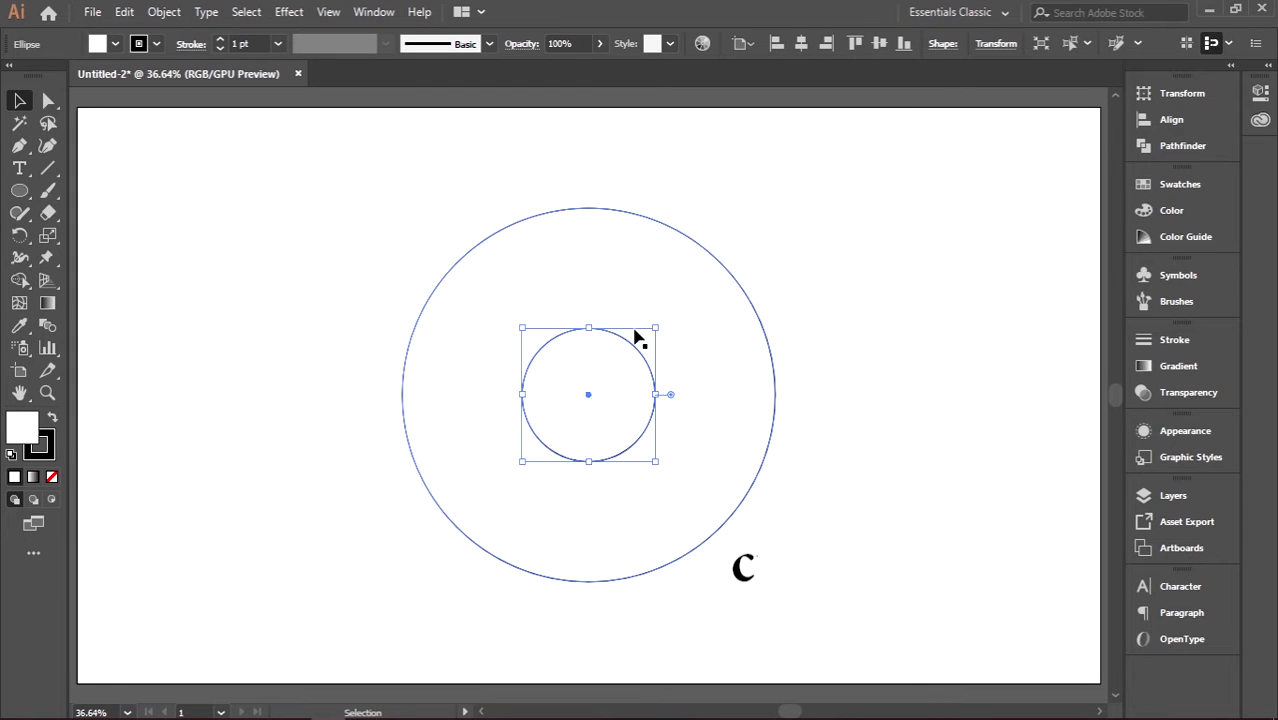
key(ctrl+v)
drag(520, 327, 382, 209)
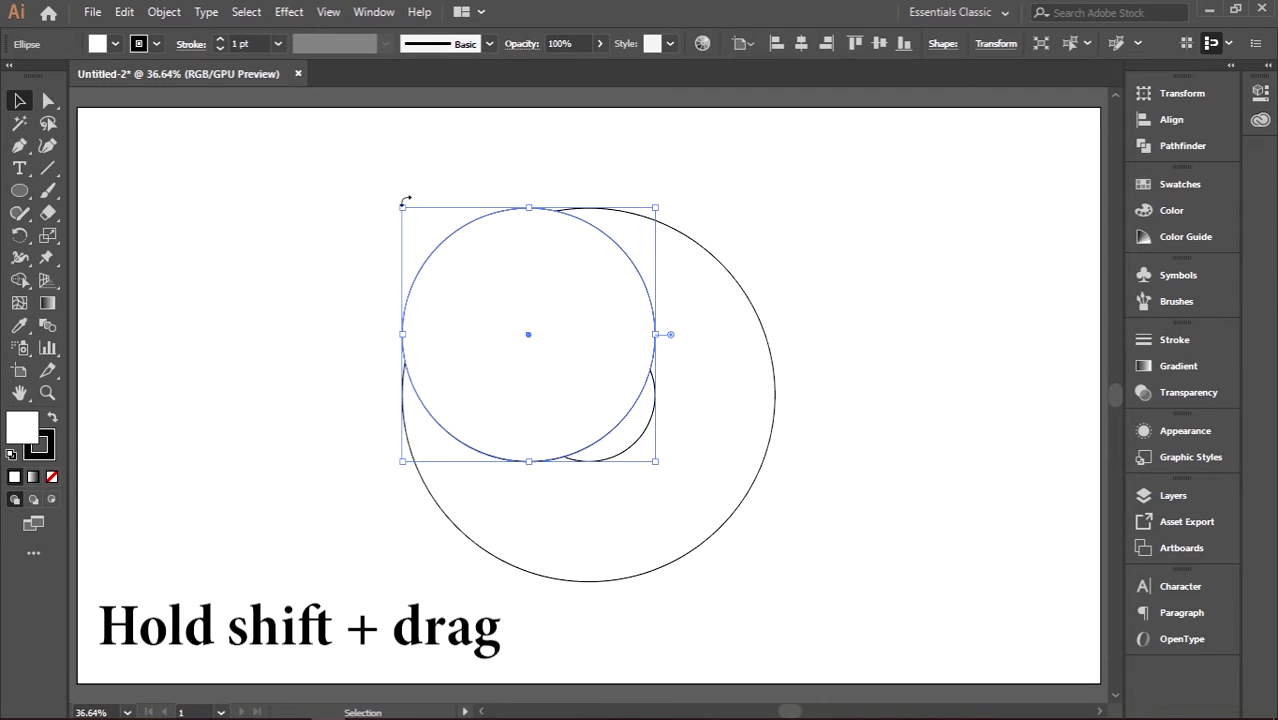
click(700, 192)
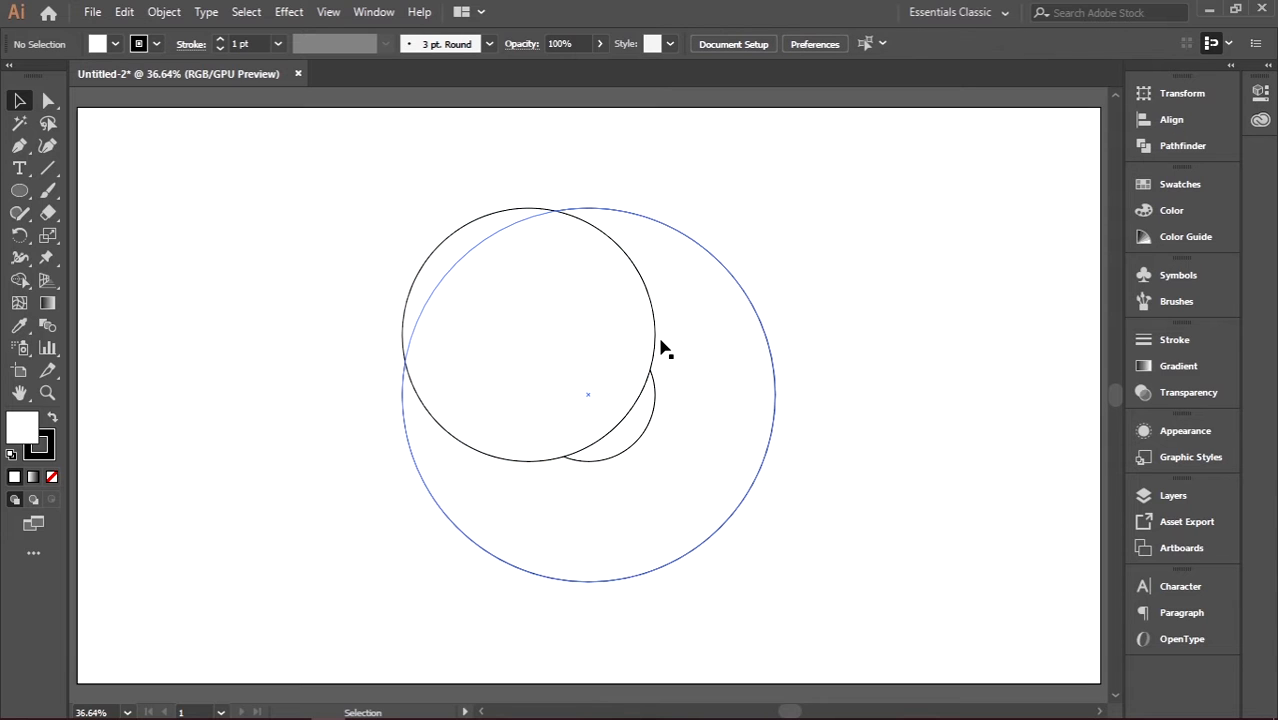
- Select all the circles and switch the artwork to outline view
click(656, 387)
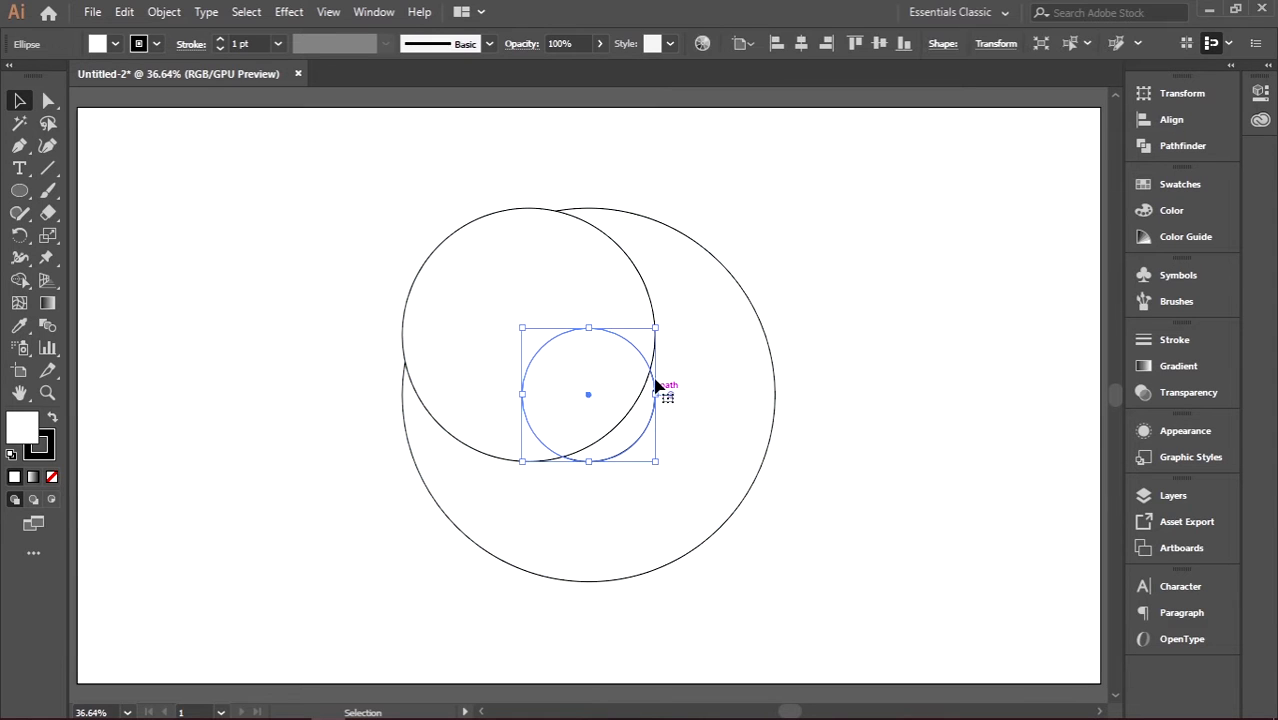
key(ctrl+a)
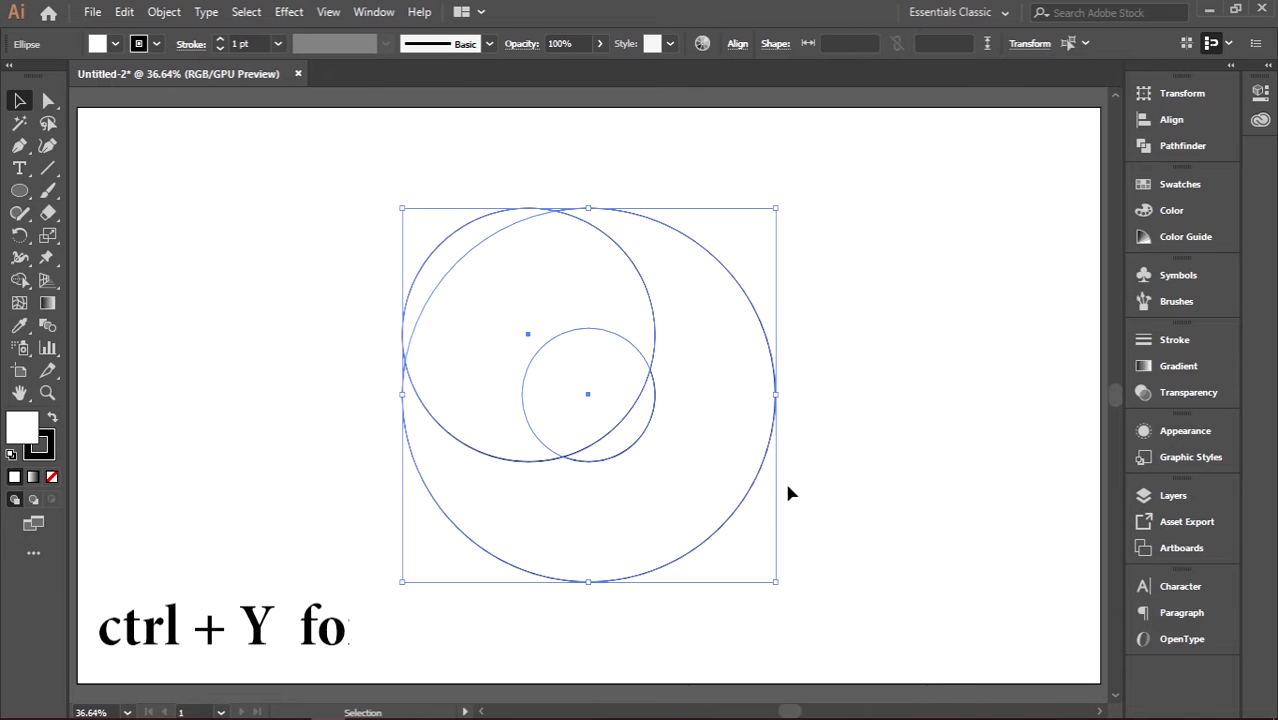
key(ctrl+y)
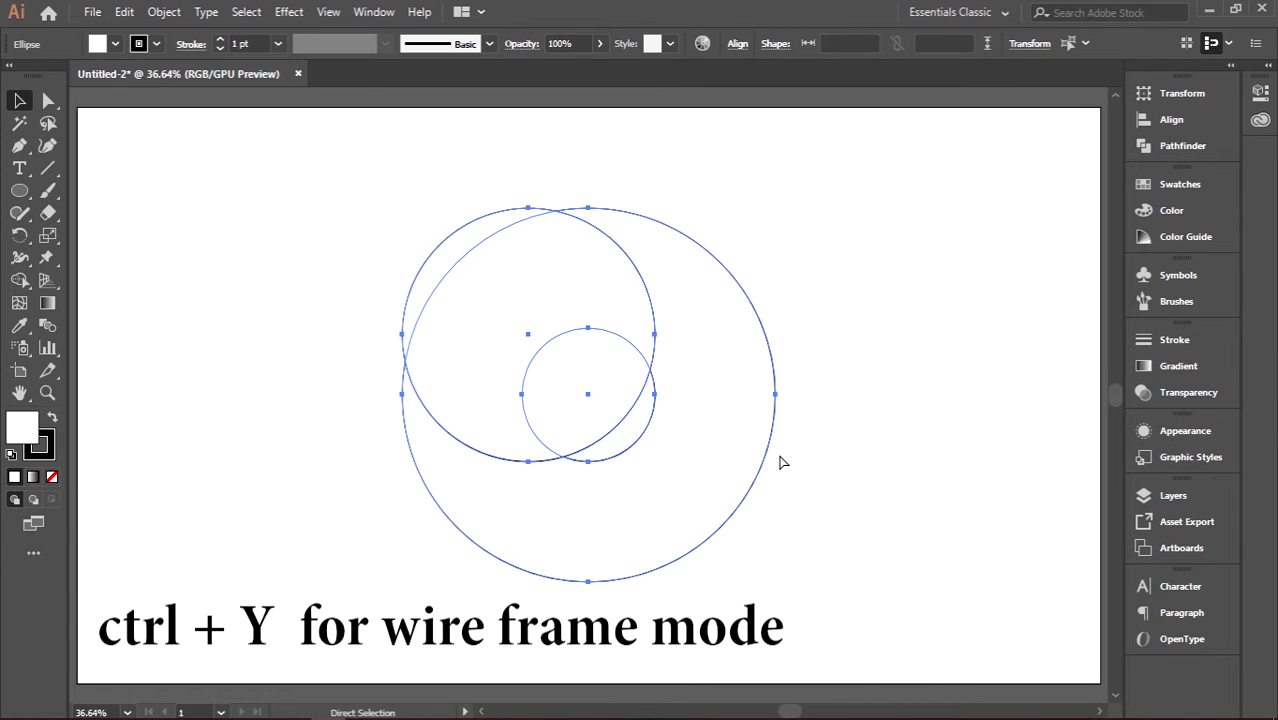
key(ctrl+y)
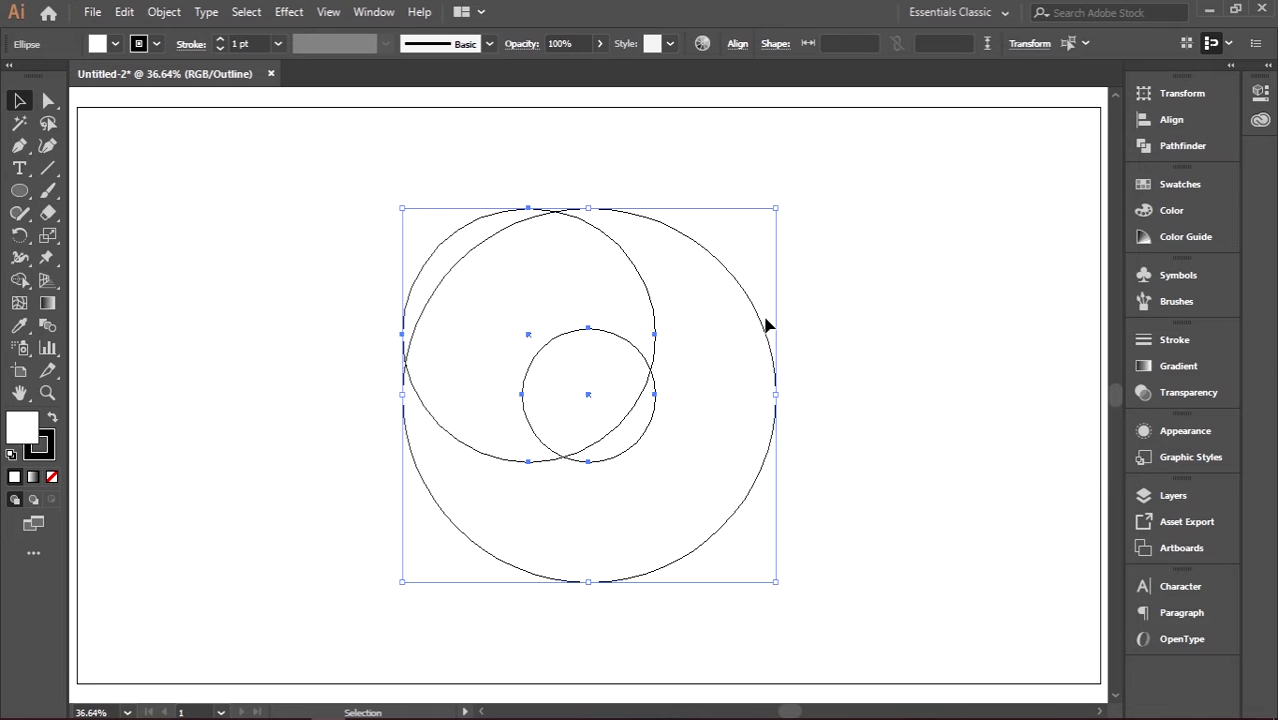
- Duplicate the small center circle in place and enlarge the copy proportionally down and right to the large circle's bottom and right extents
click(718, 308)
click(647, 295)
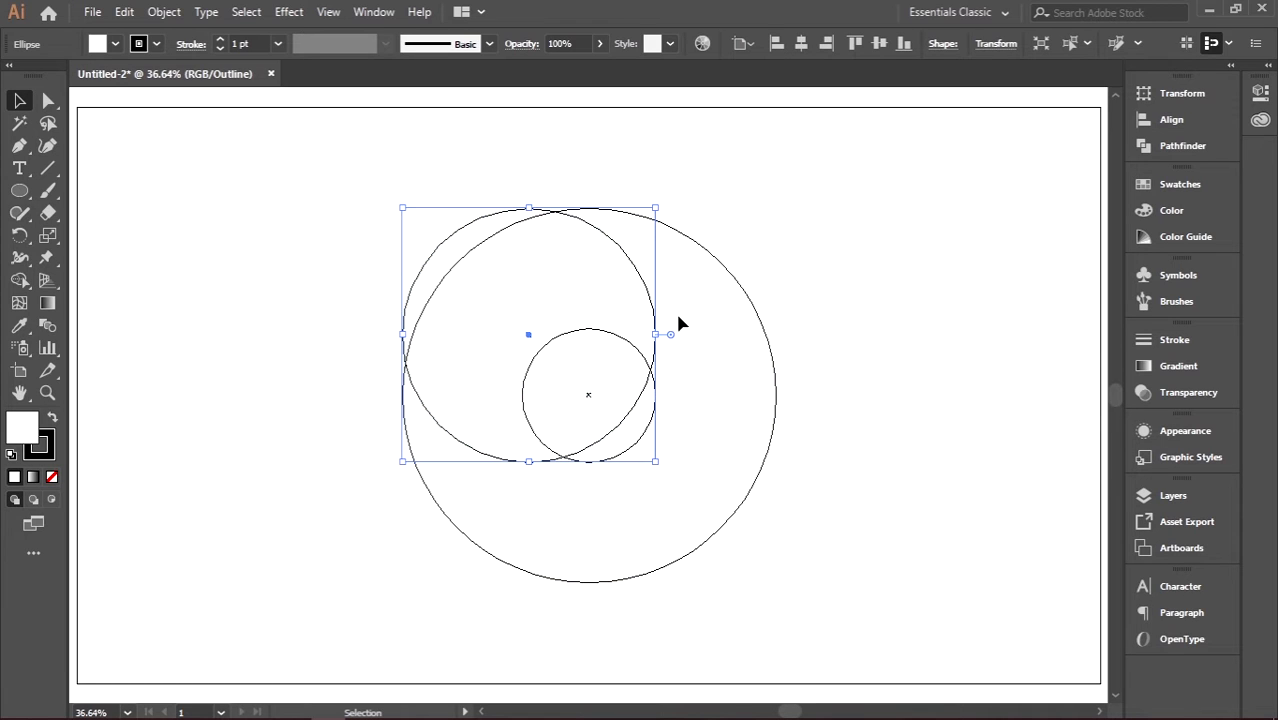
click(685, 402)
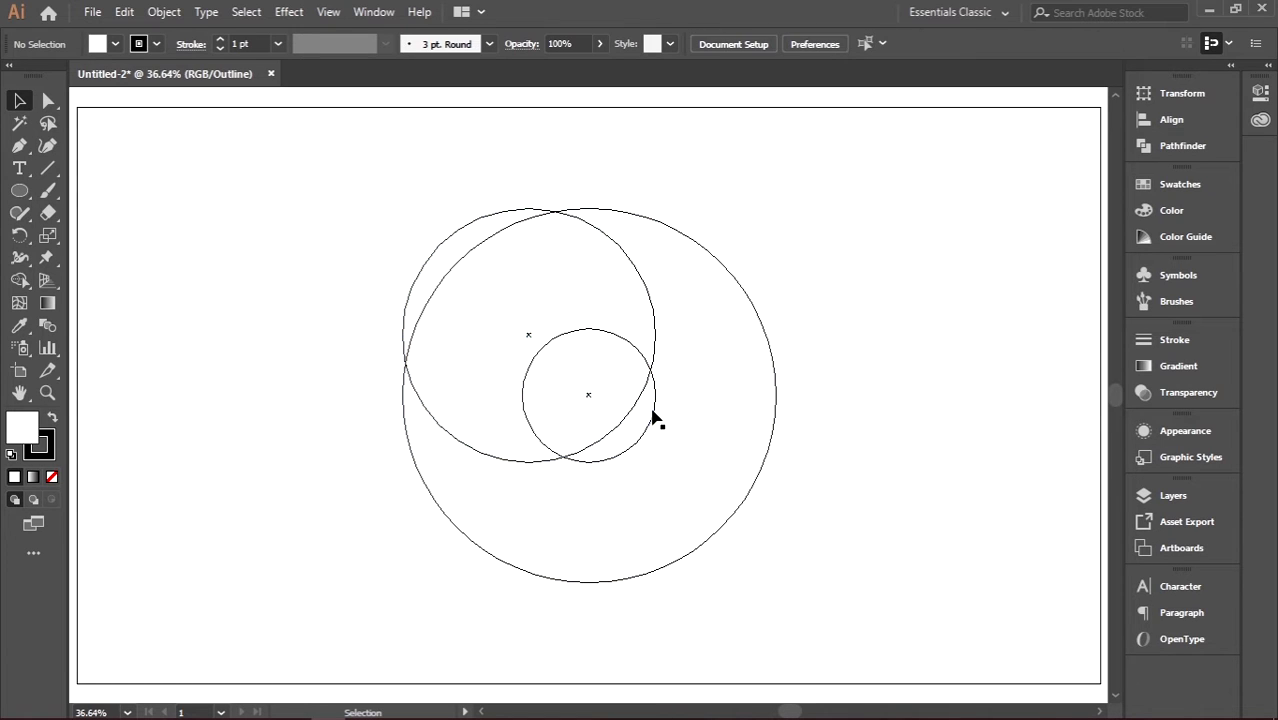
click(656, 409)
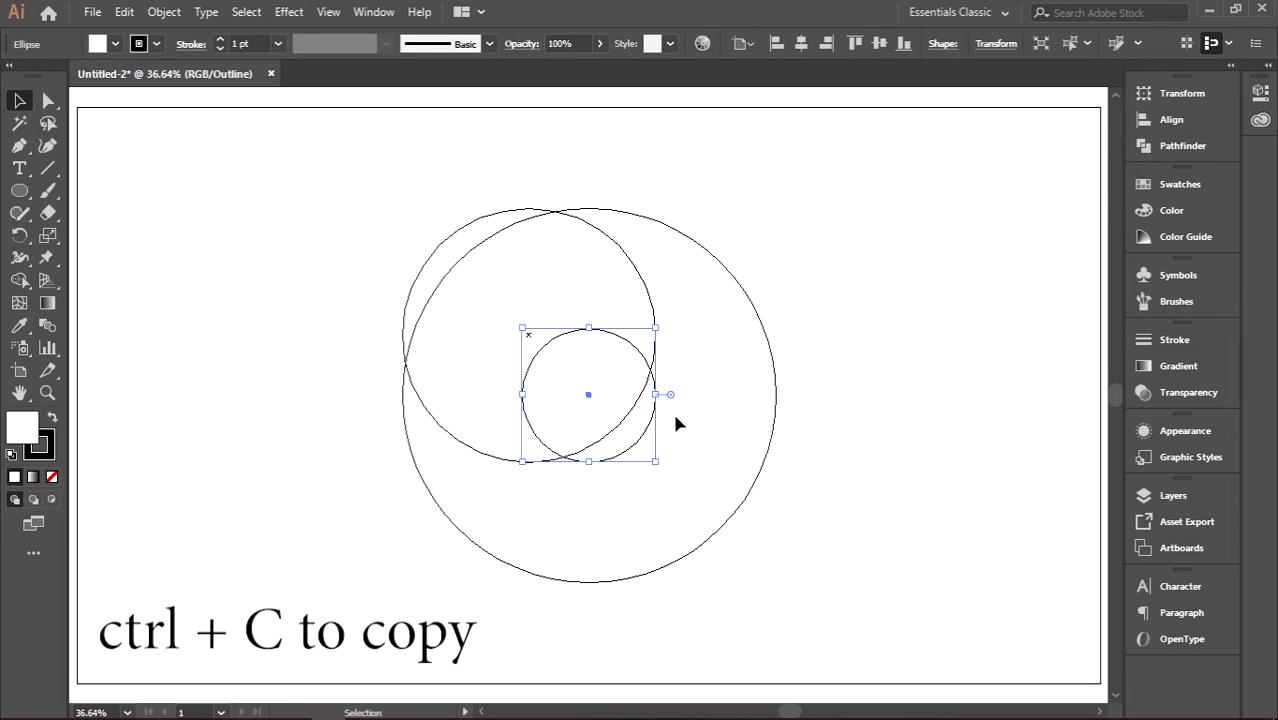
key(ctrl+c)
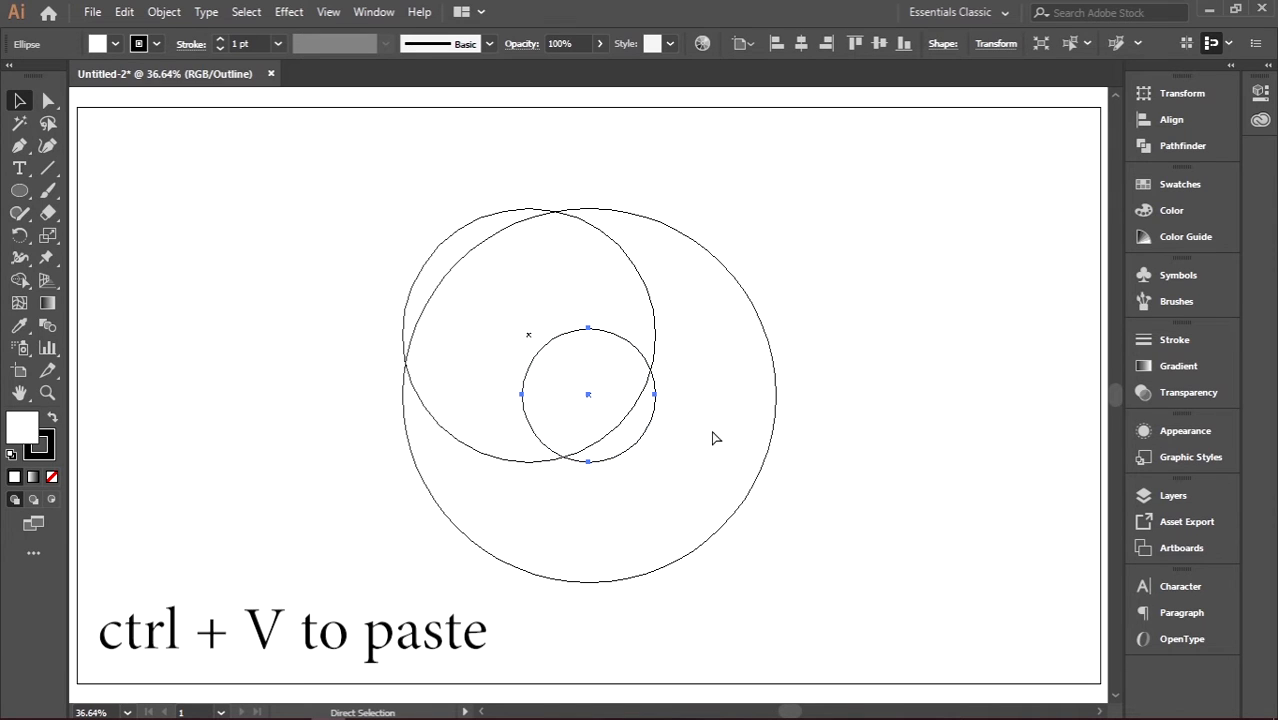
key(ctrl+v)
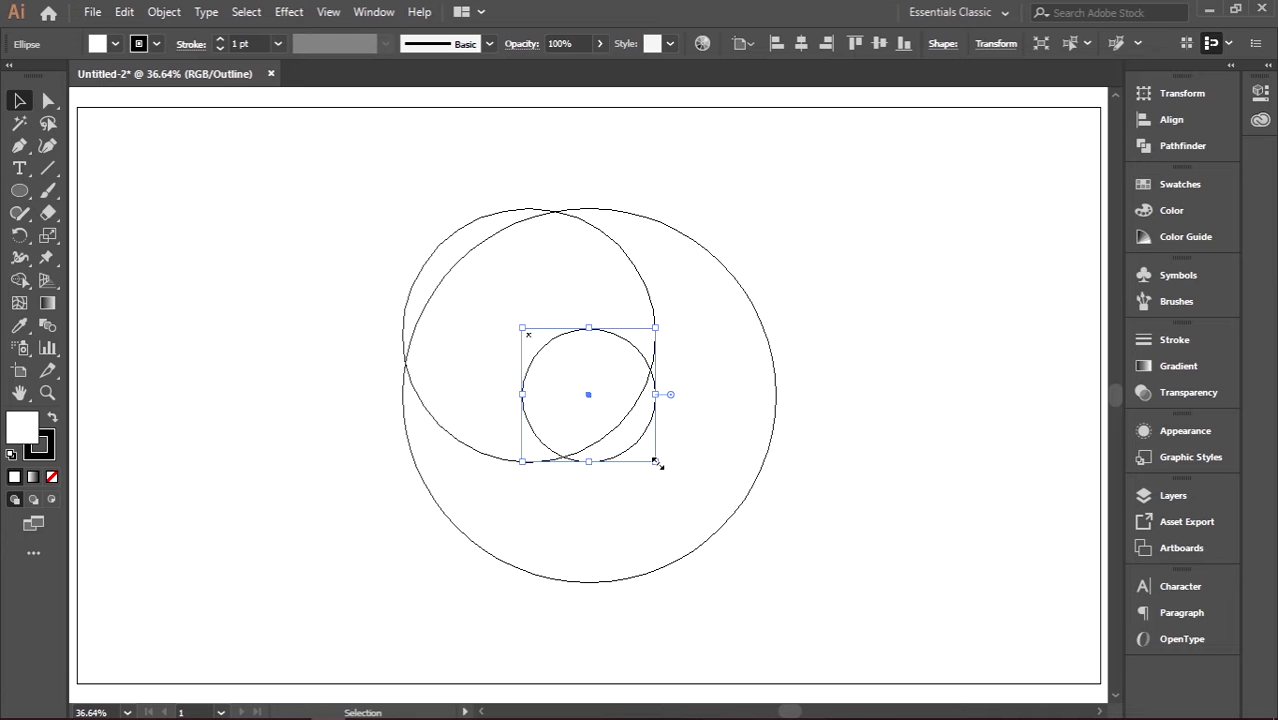
drag(656, 462, 819, 589)
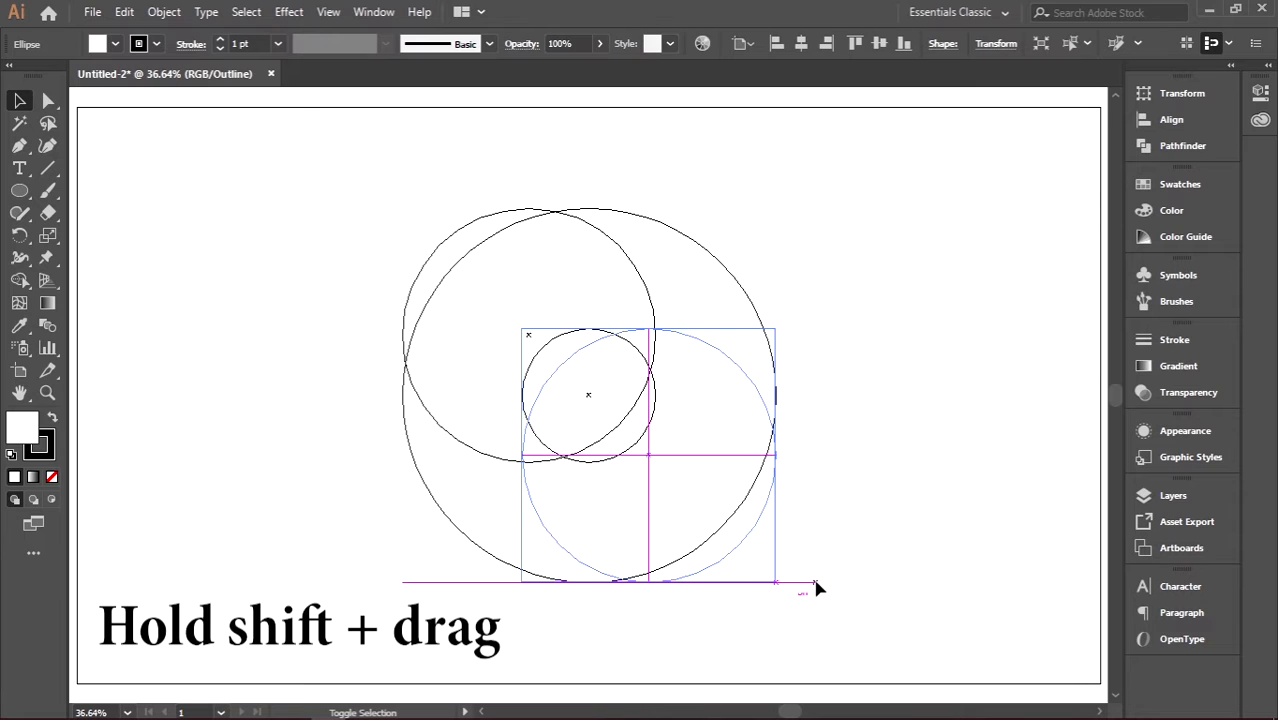
click(851, 323)
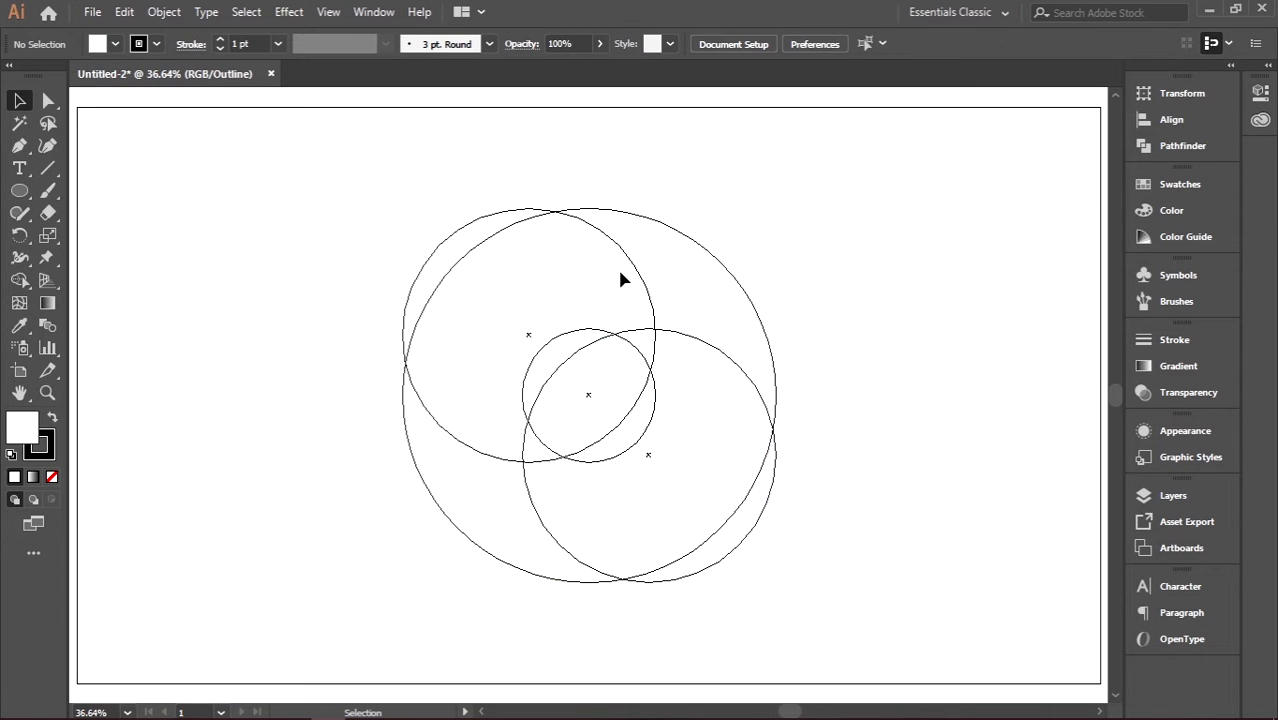
mouse_move(620, 272)
mouse_down()
mouse_move(696, 337)
mouse_move(634, 290)
mouse_up()
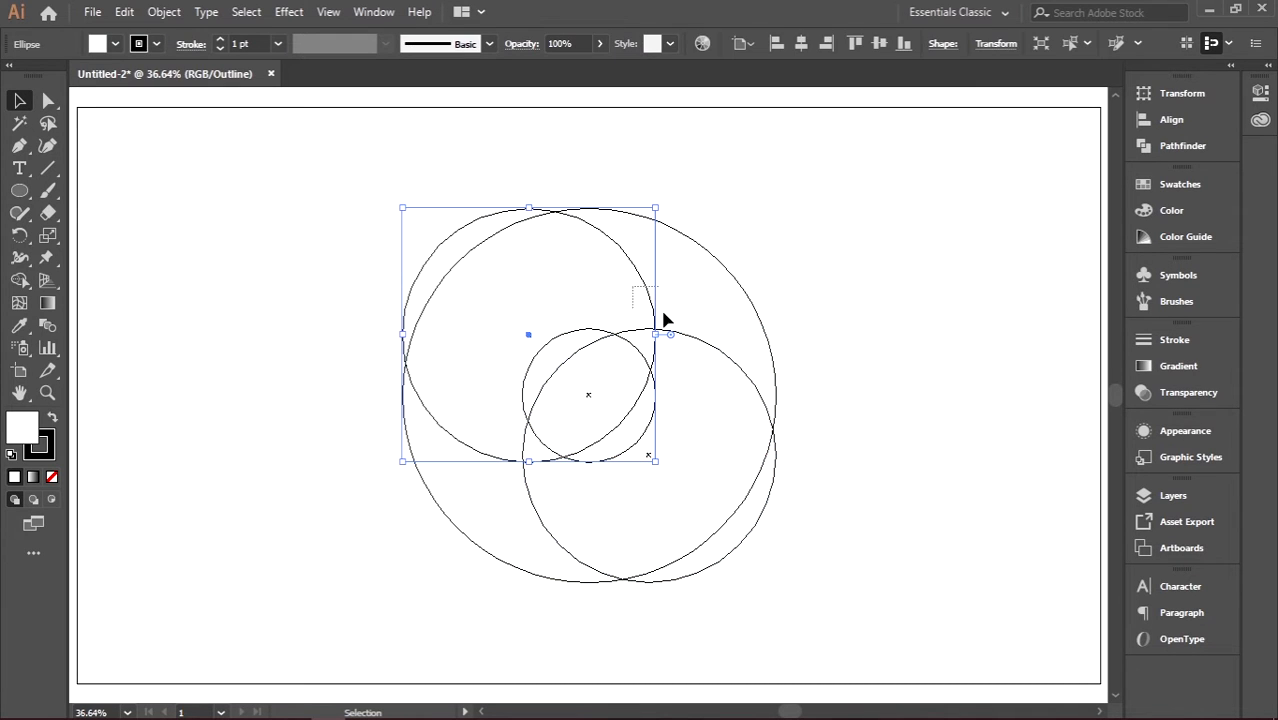
drag(687, 341, 689, 338)
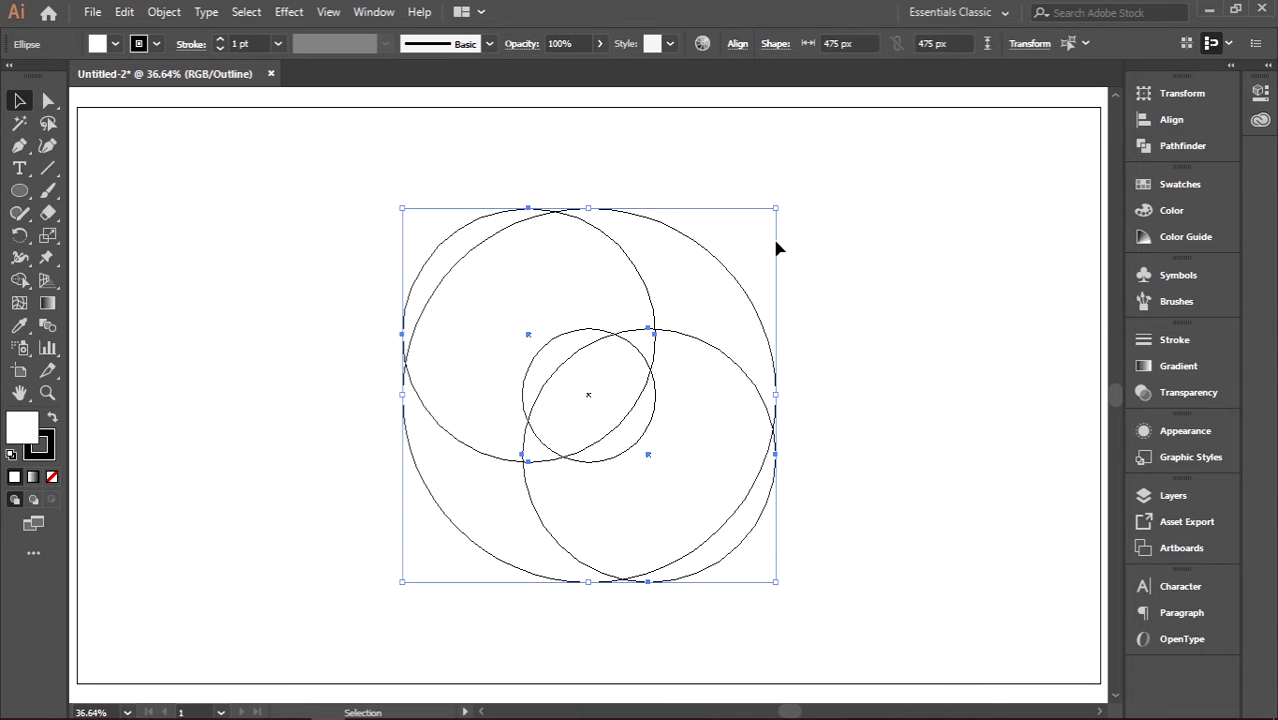
click(968, 292)
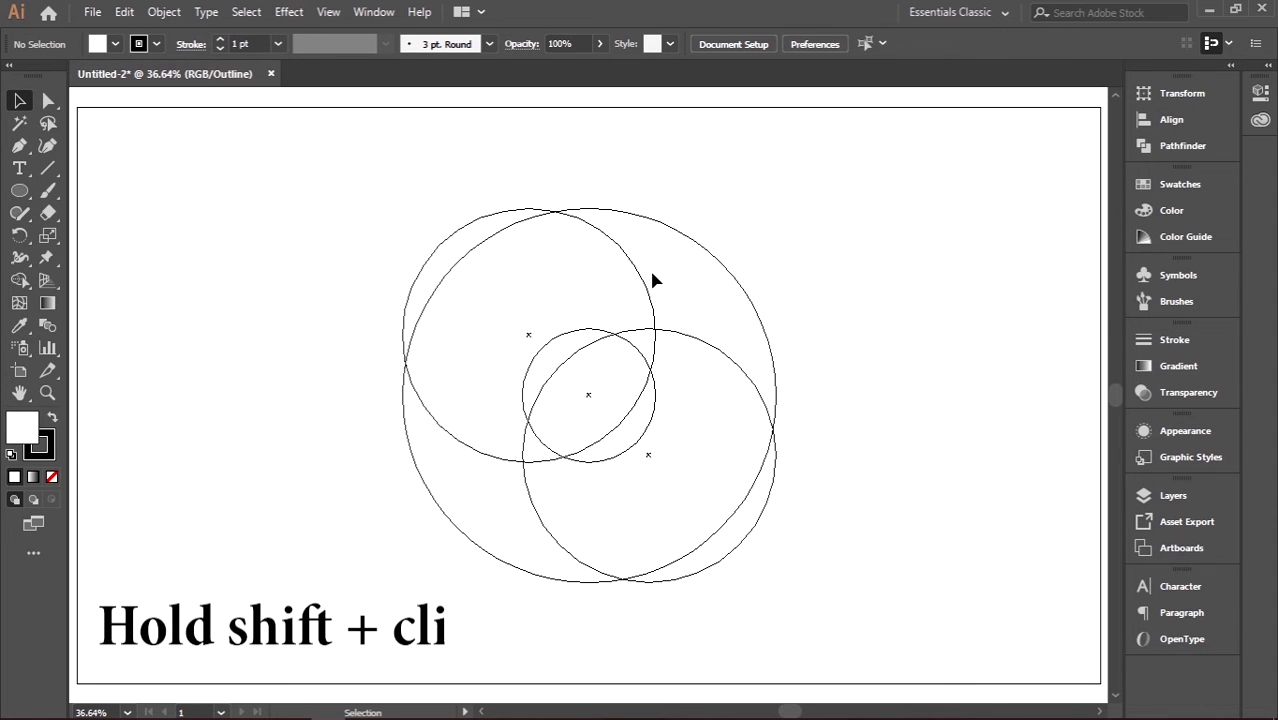
- Select the two medium circles together and align their centers horizontally on the artboard
click(645, 287)
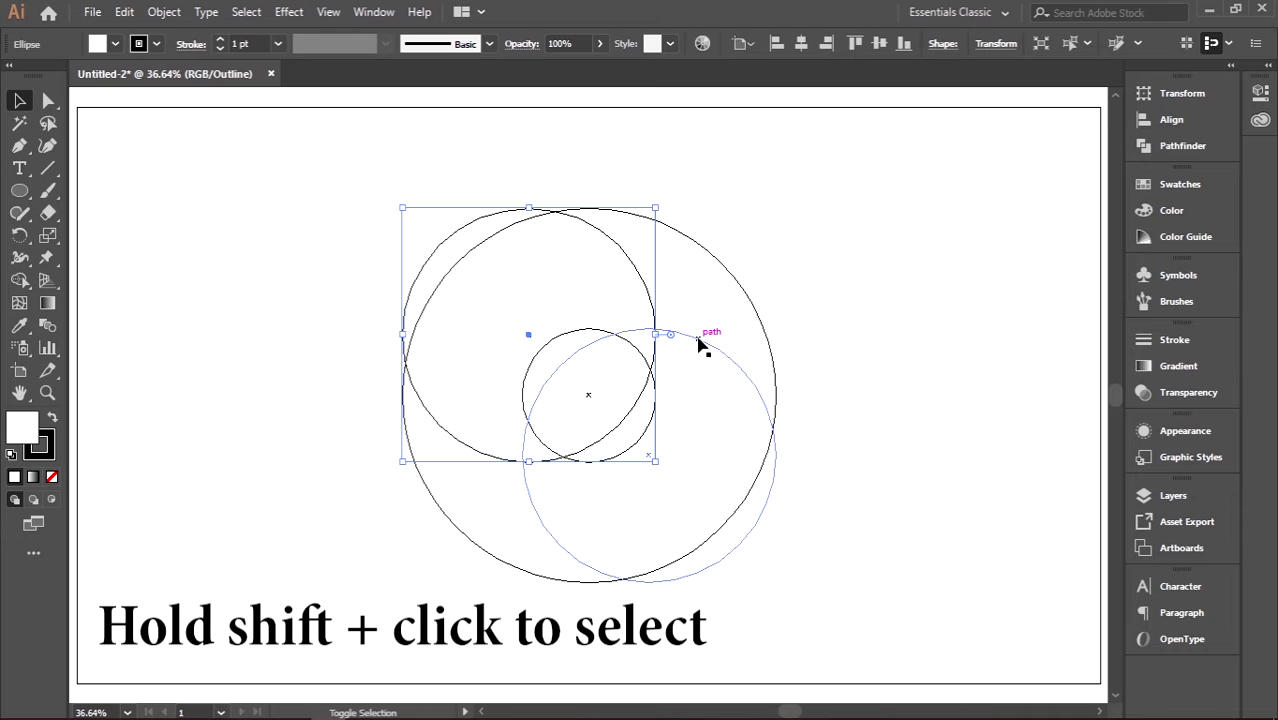
shift+click(705, 342)
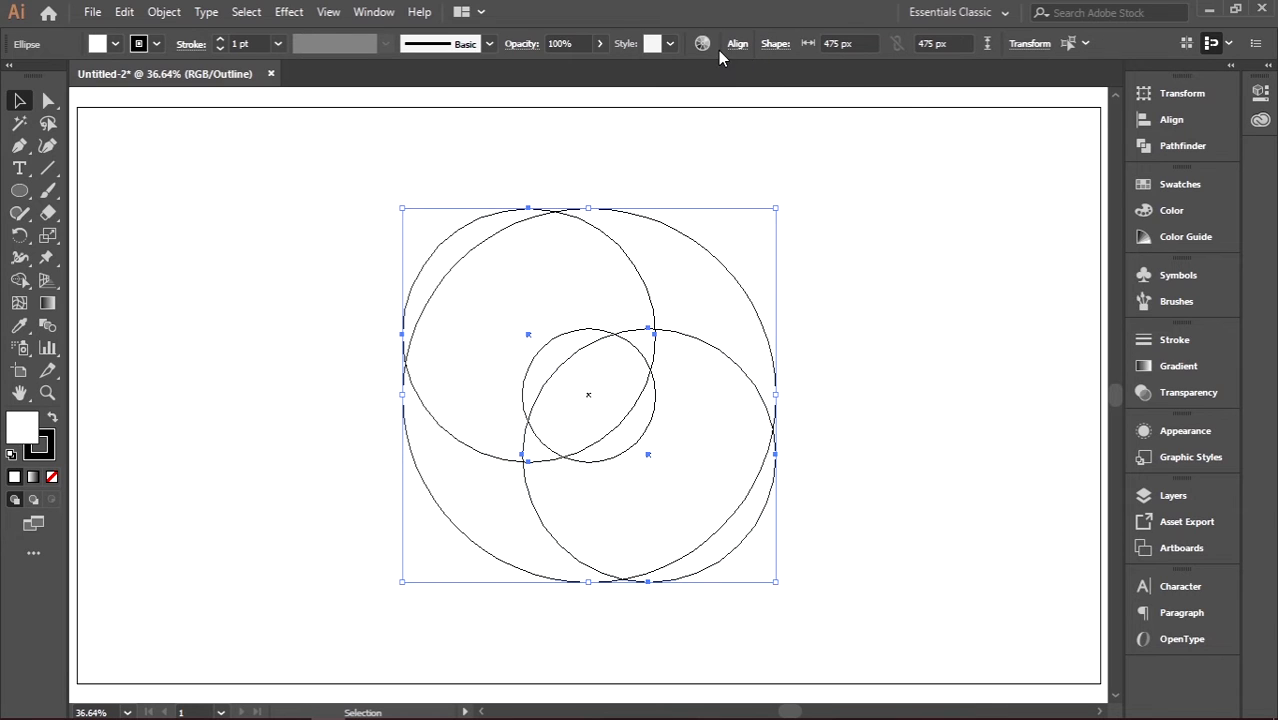
click(1148, 116)
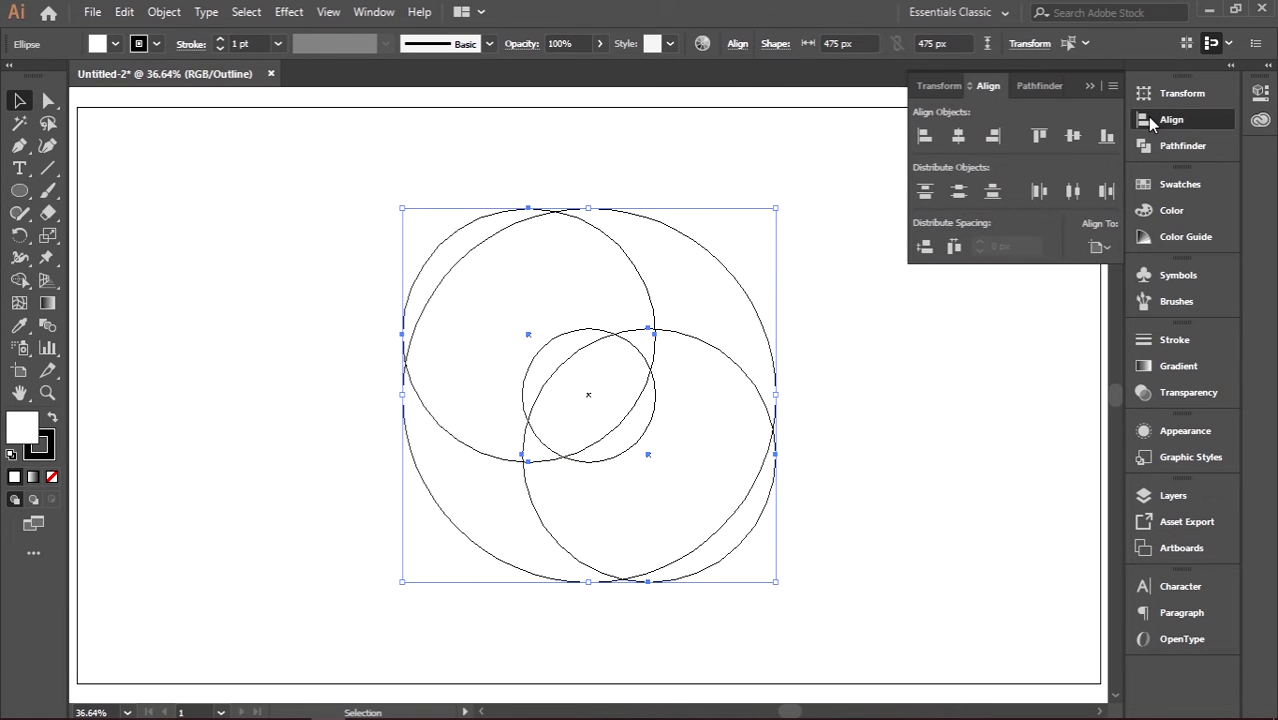
click(957, 137)
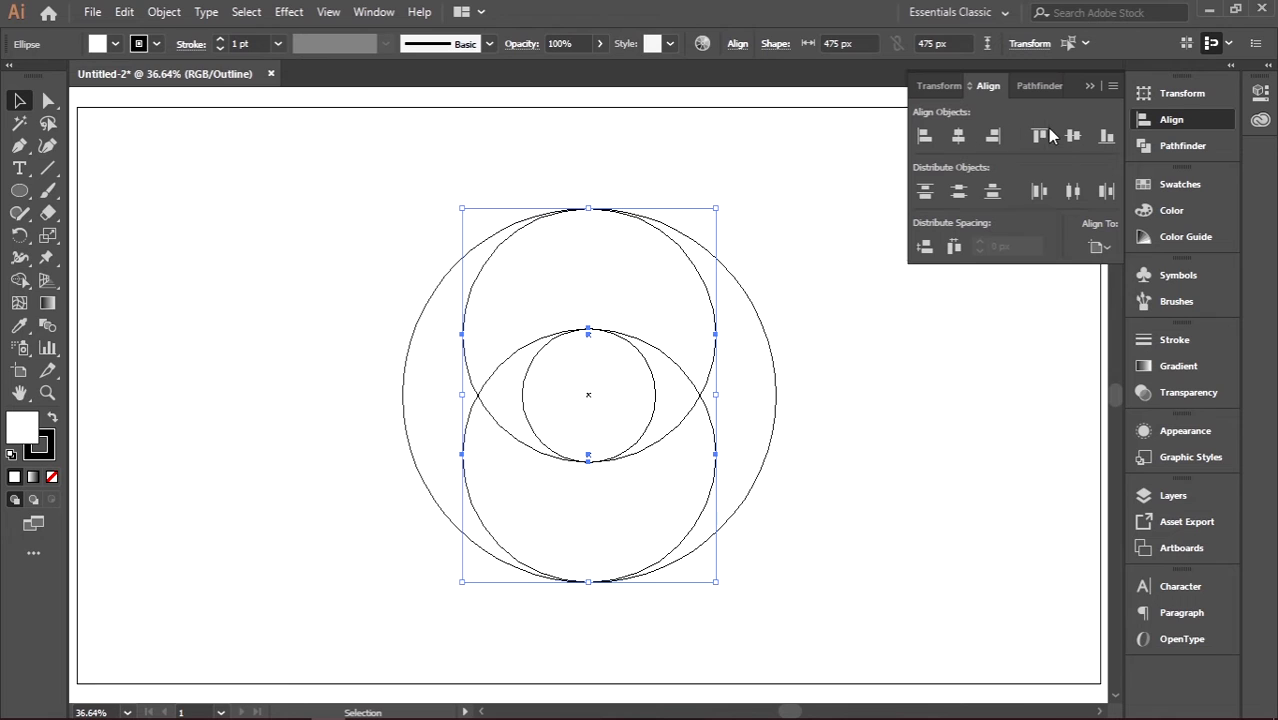
- Duplicate the two medium circles in place and rotate the copies 90 degrees into a horizontal pair
click(1089, 87)
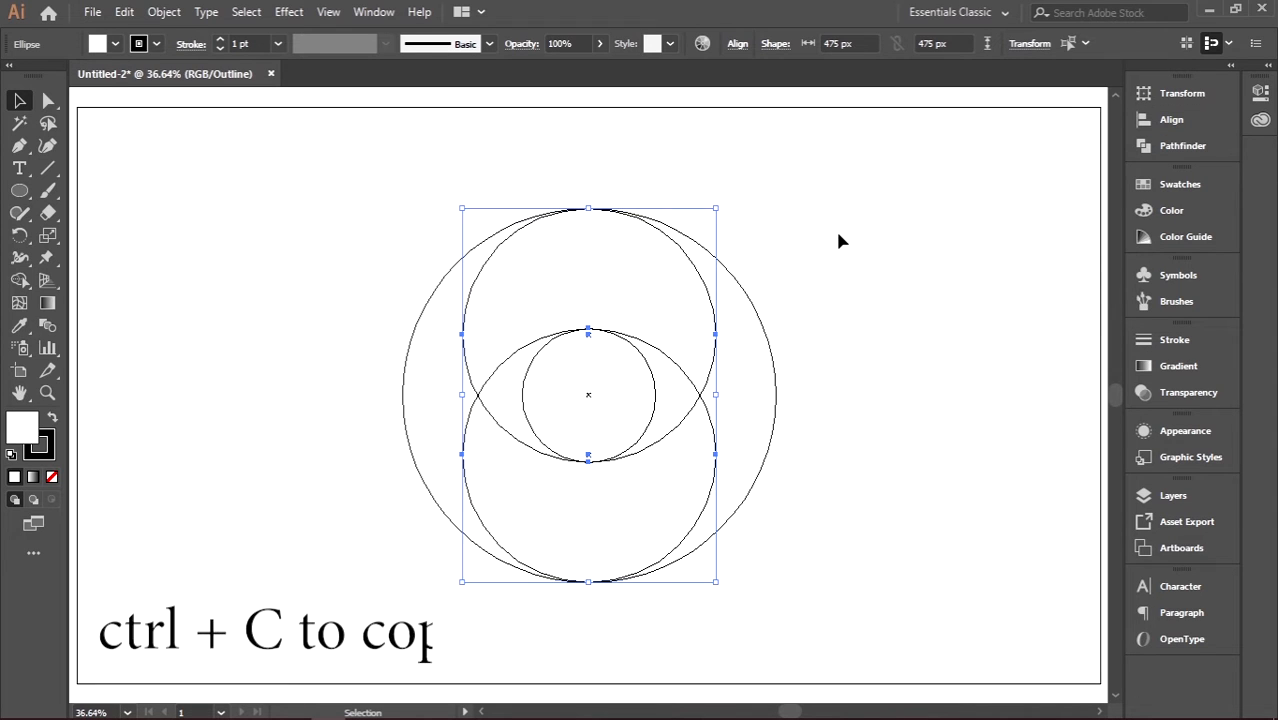
click(713, 274)
key(ctrl+c)
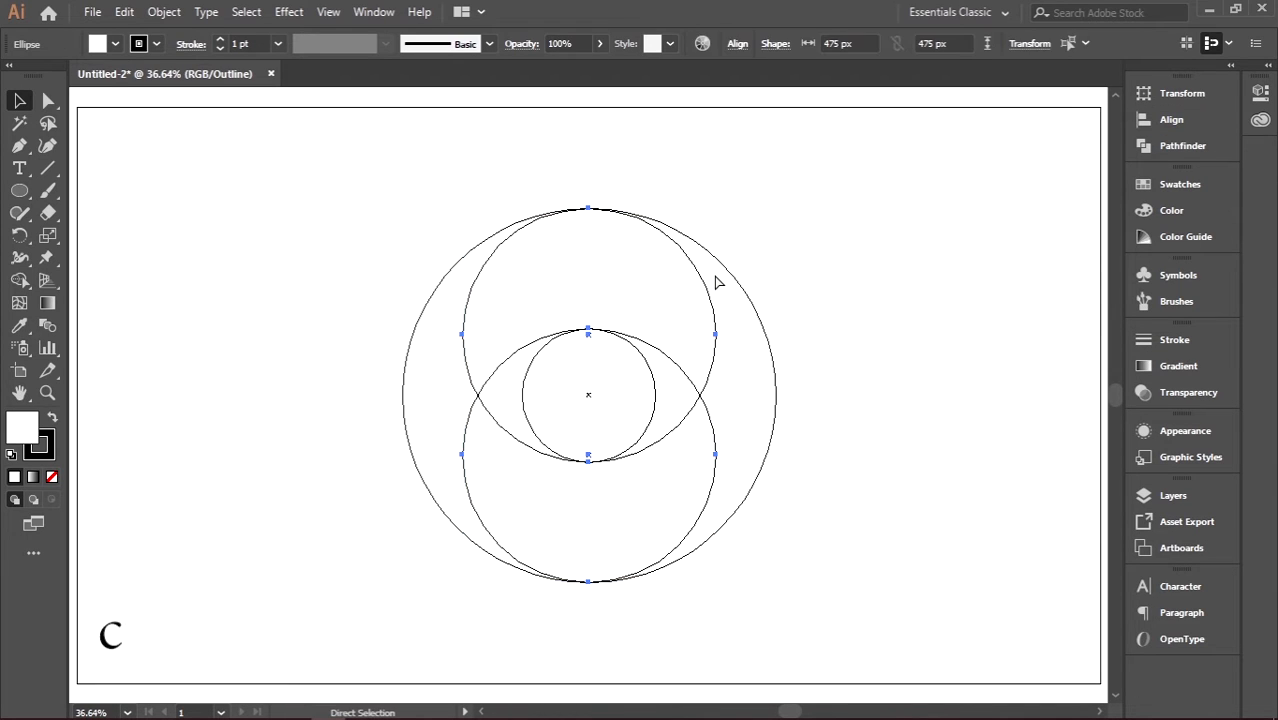
key(ctrl+v)
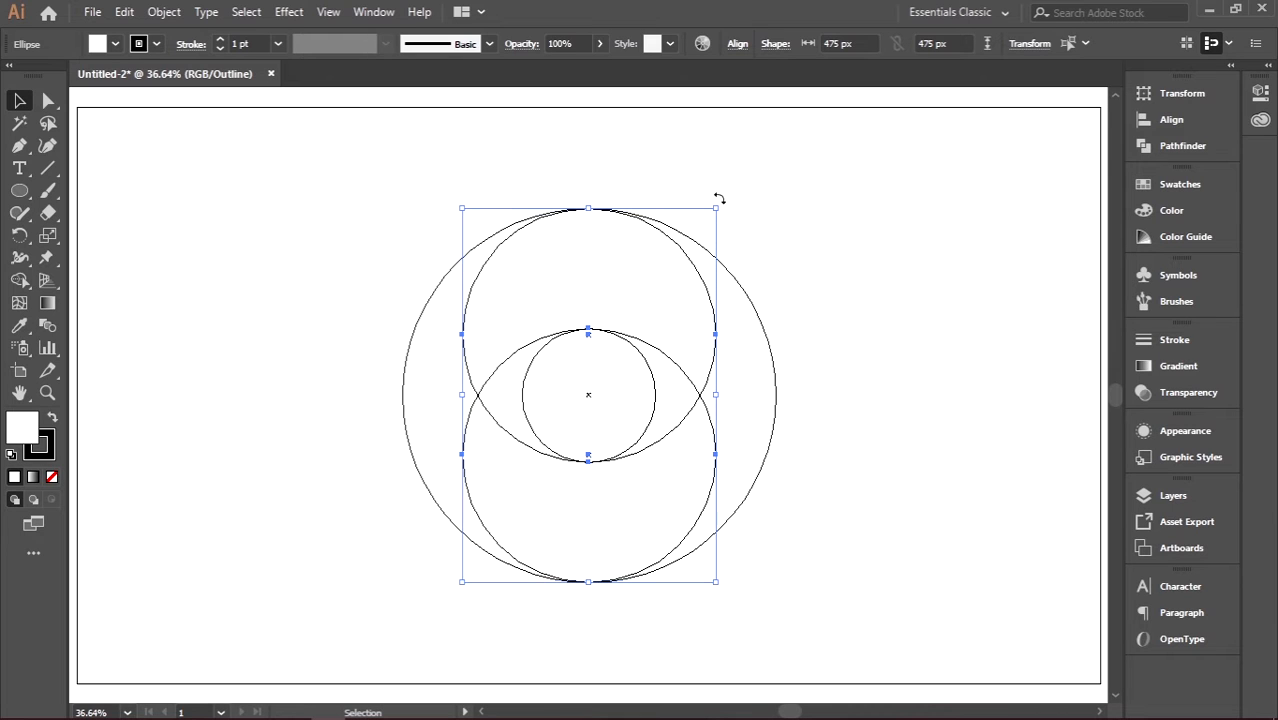
drag(745, 229, 793, 464)
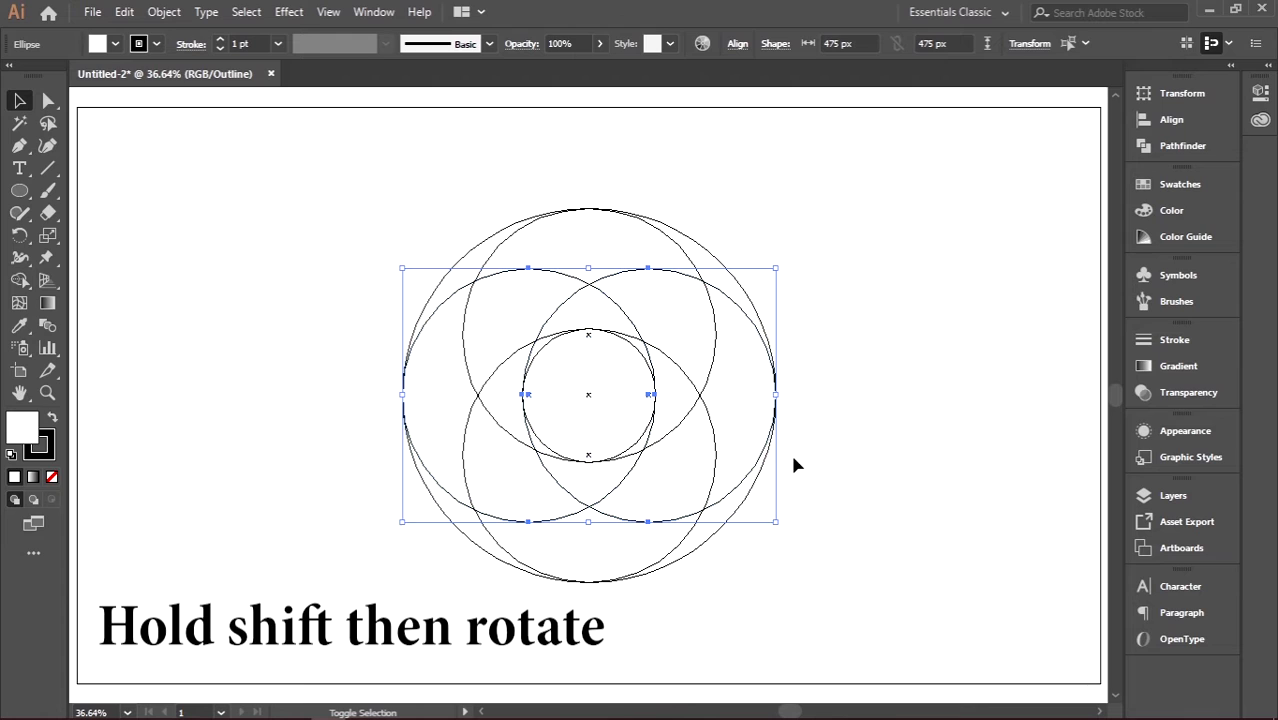
click(826, 205)
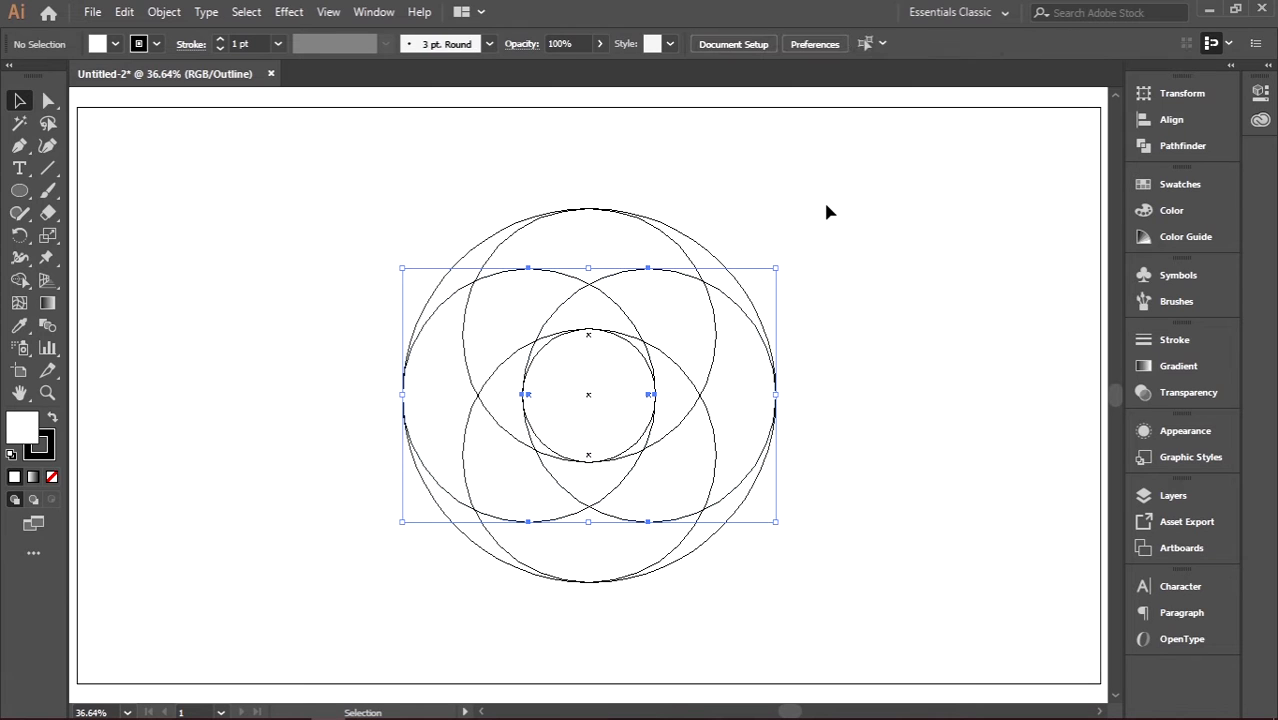
click(715, 356)
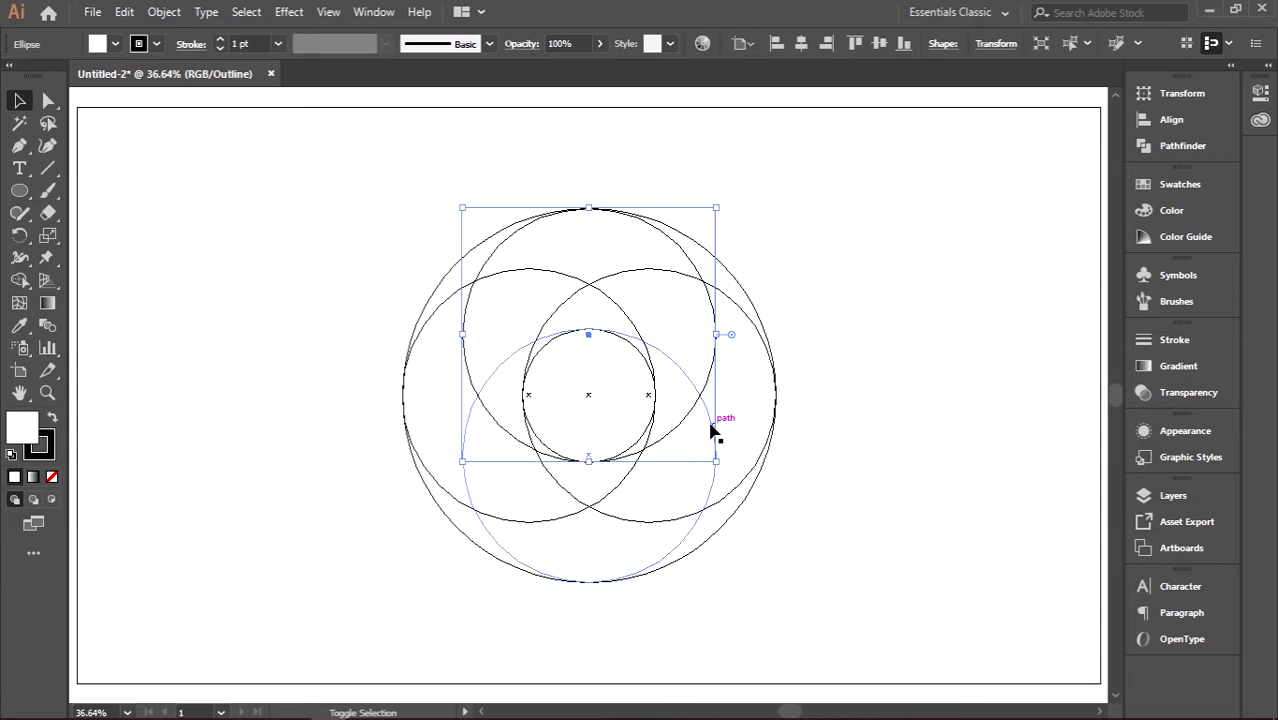
shift+click(716, 420)
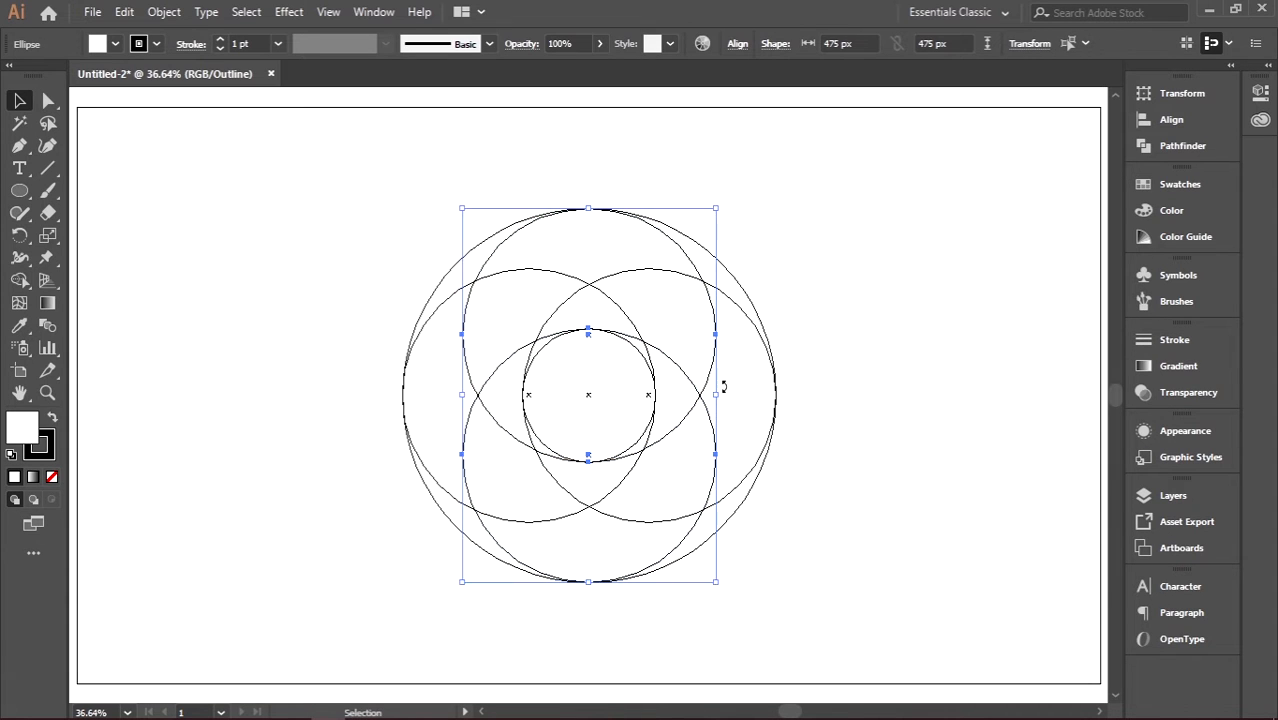
ctrl+click(690, 277)
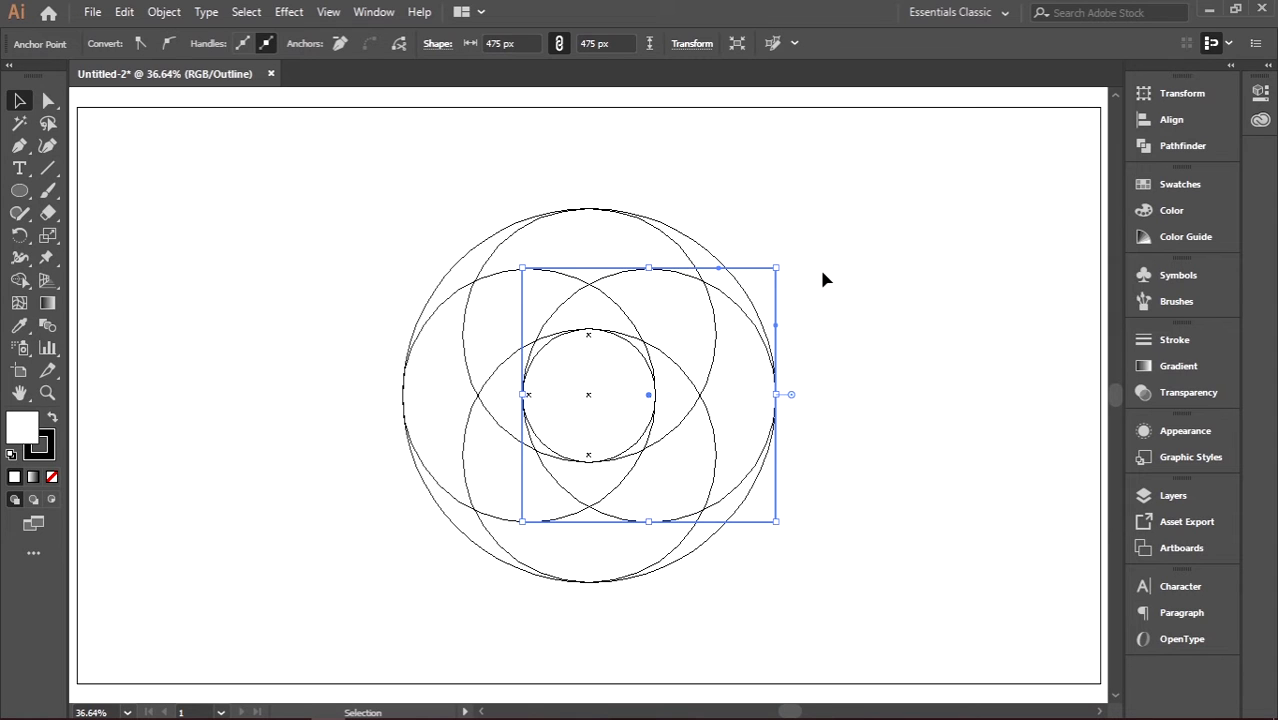
key(ctrl+z)
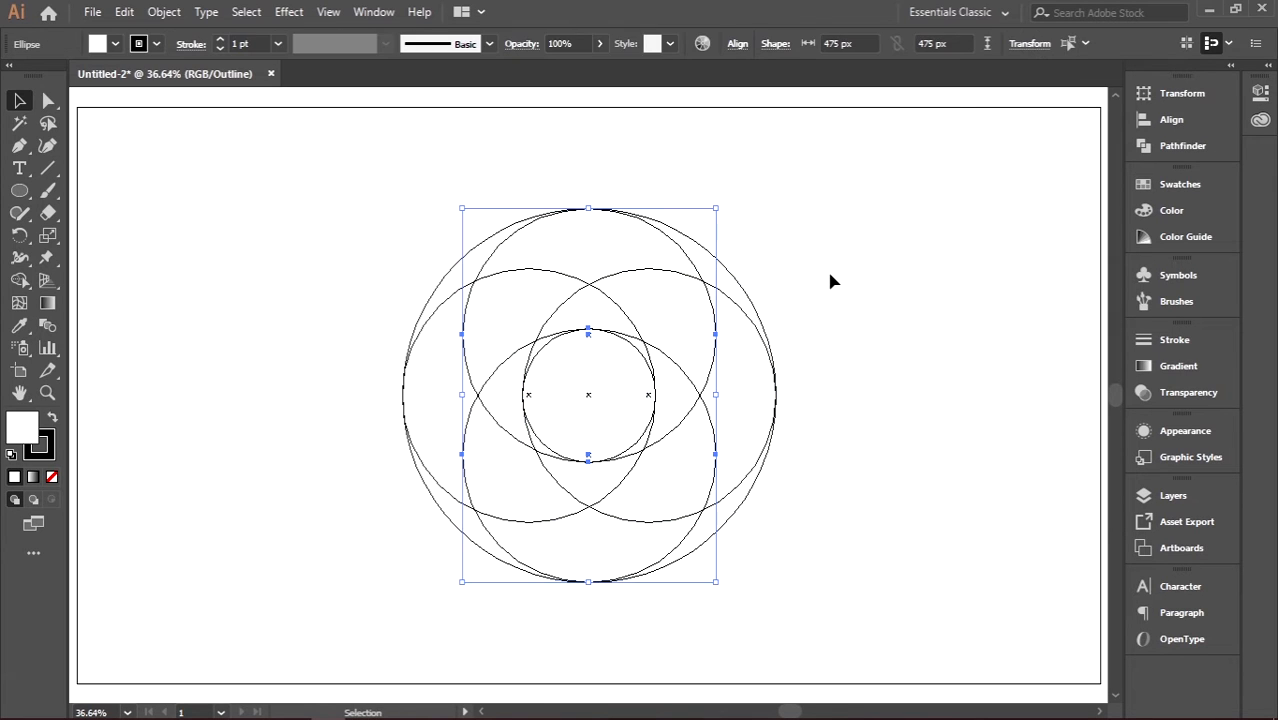
click(830, 279)
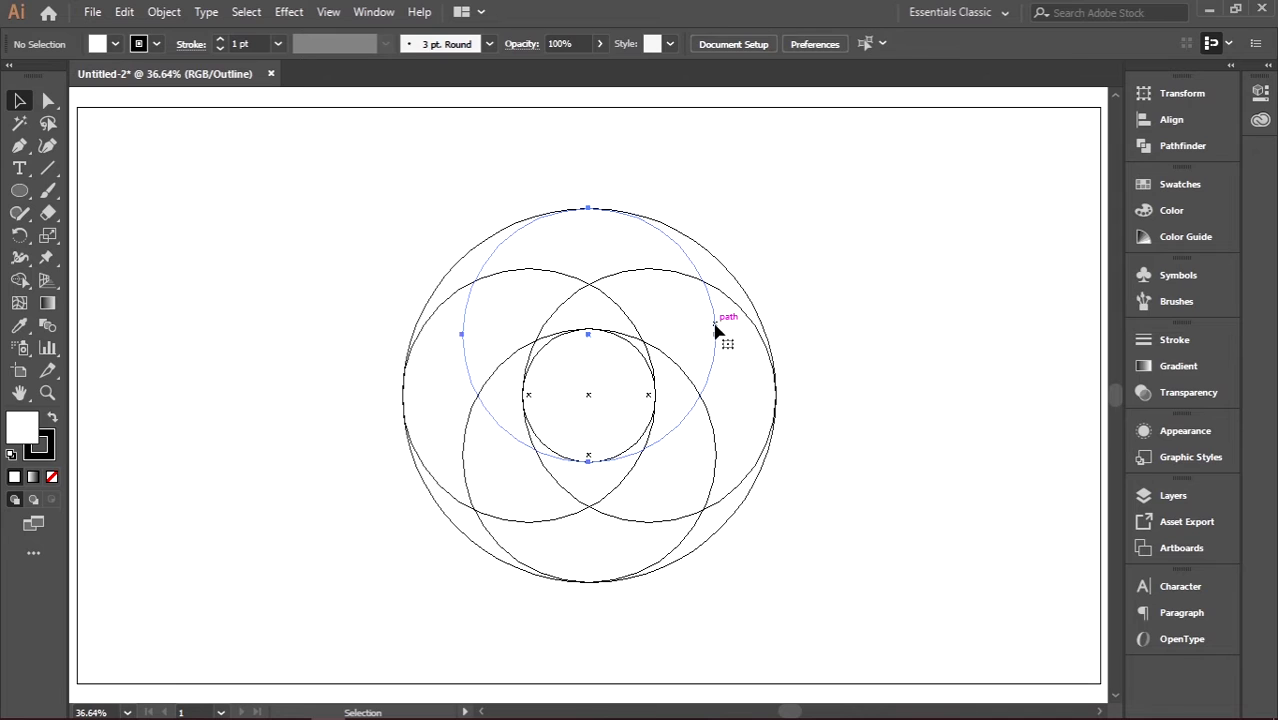
- Duplicate the vertical pair of medium circles in place and rotate the copies 45 degrees counterclockwise
click(715, 324)
shift+click(713, 488)
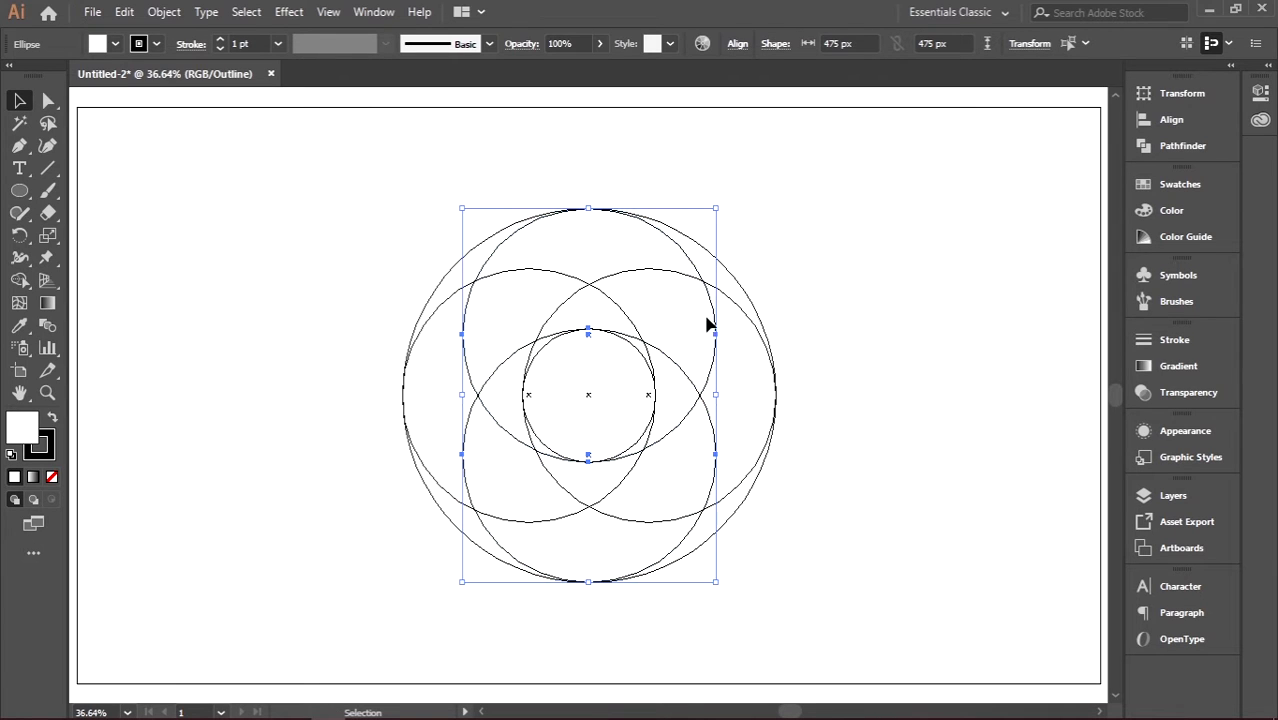
key(v)
drag(720, 201, 611, 180)
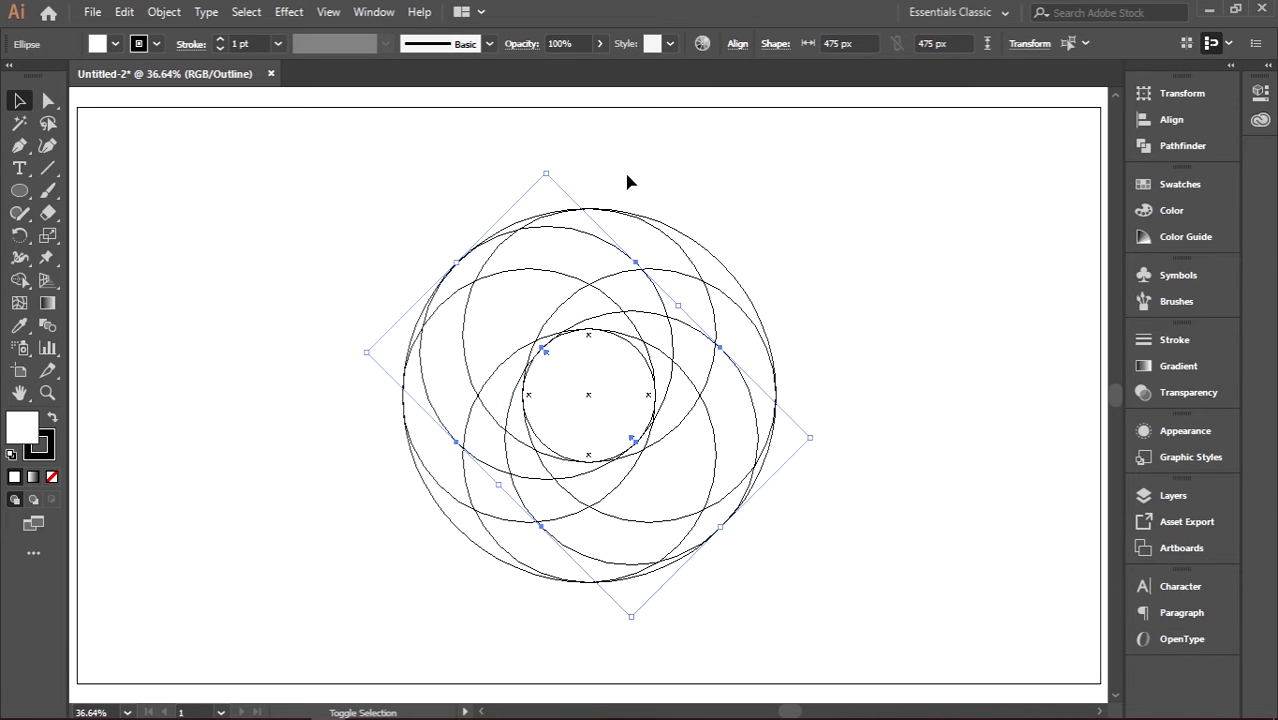
click(805, 252)
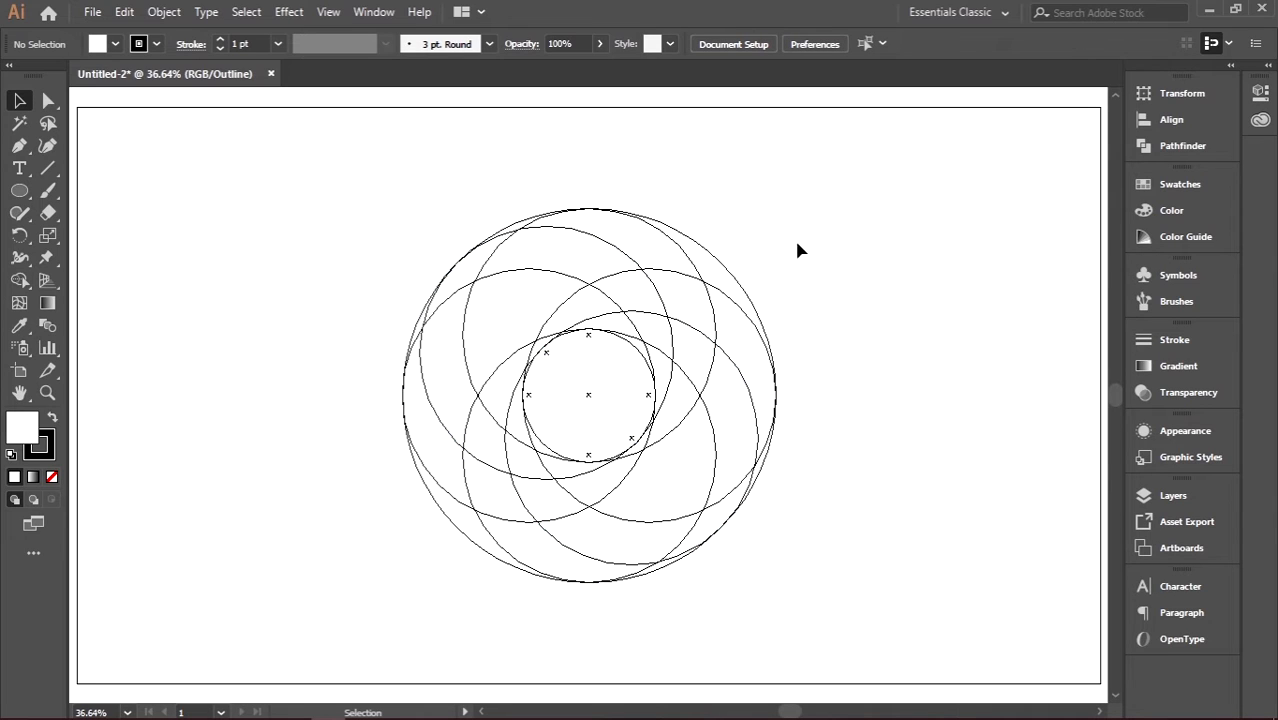
- Duplicate the vertical pair of medium circles in place again and rotate the copies 45 degrees clockwise
click(708, 395)
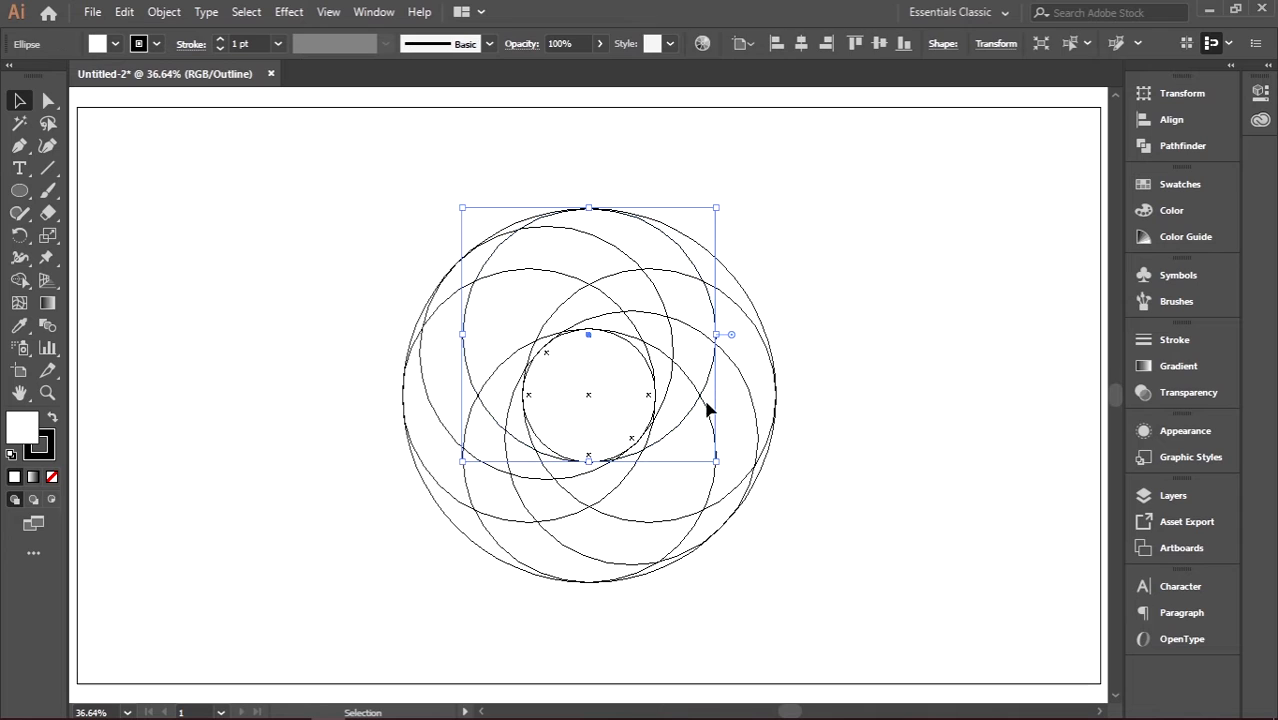
click(712, 483)
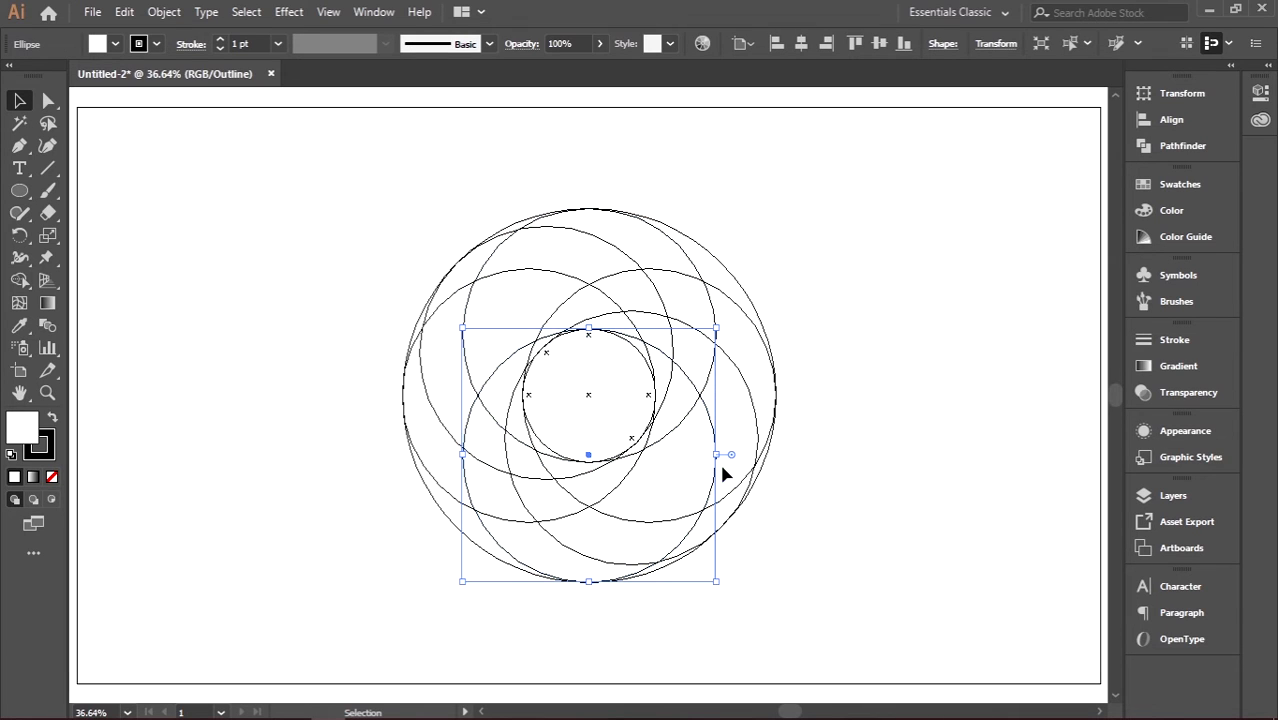
shift+click(713, 302)
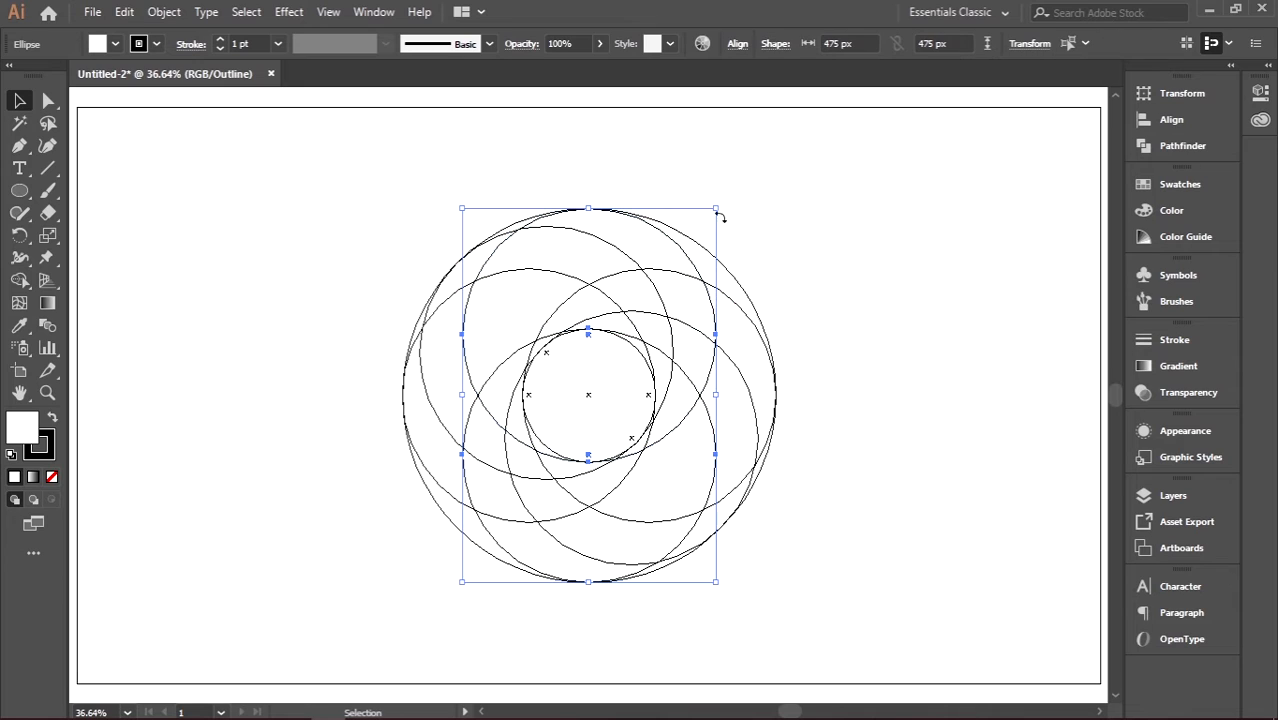
key(a)
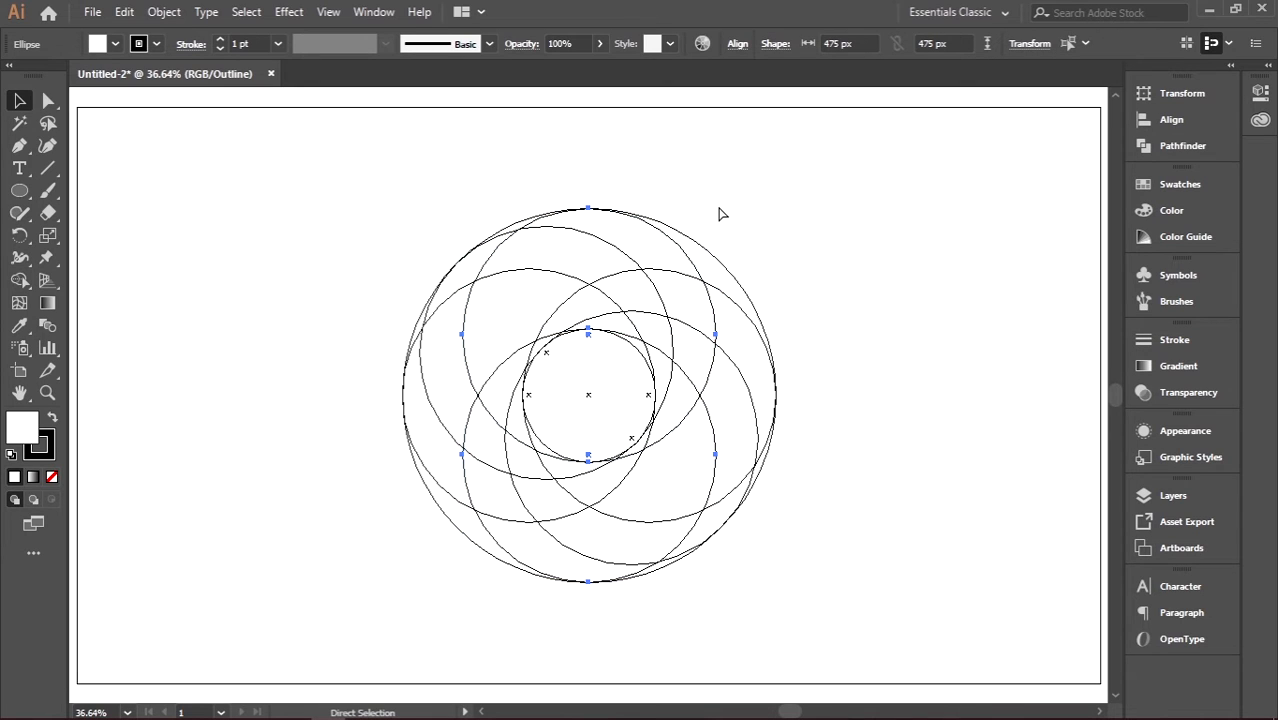
key(ctrl+f)
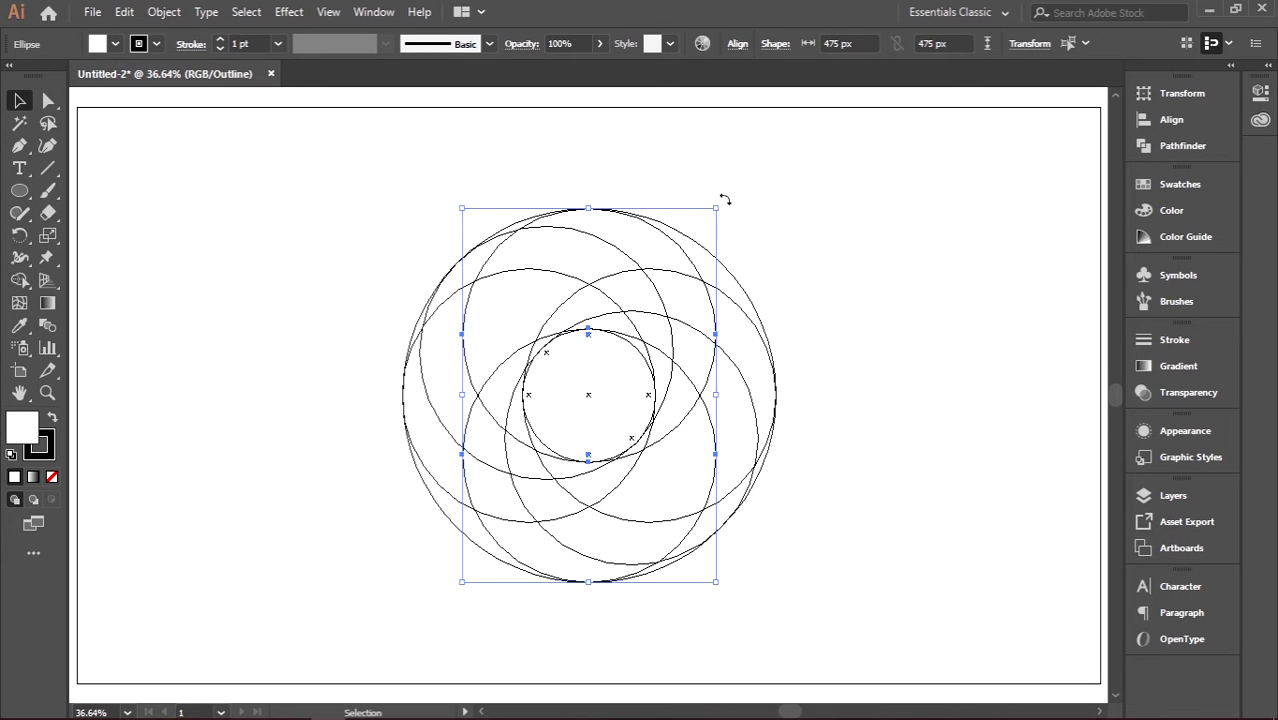
drag(725, 200, 727, 207)
drag(764, 265, 775, 296)
click(815, 255)
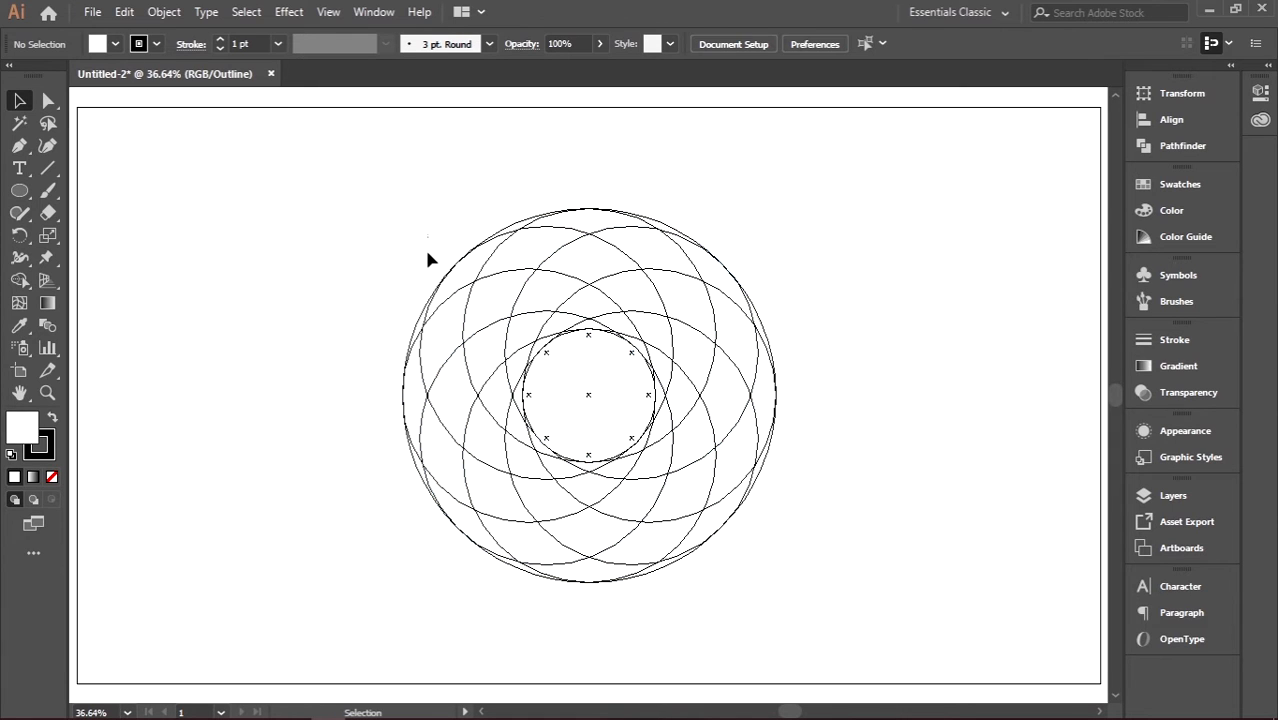
- Select all the circles and merge the segments along the right and lower-right sides into curved blades with the Shape Builder tool
drag(427, 236, 829, 556)
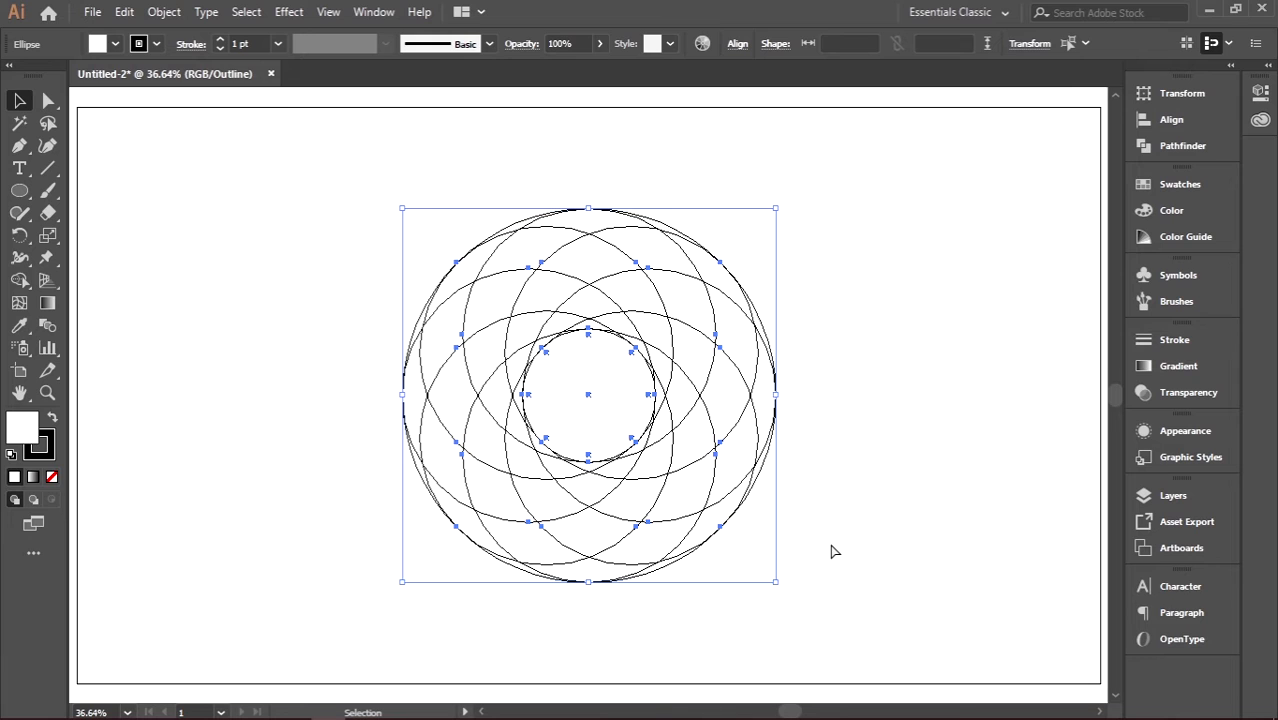
key(ctrl+plus)
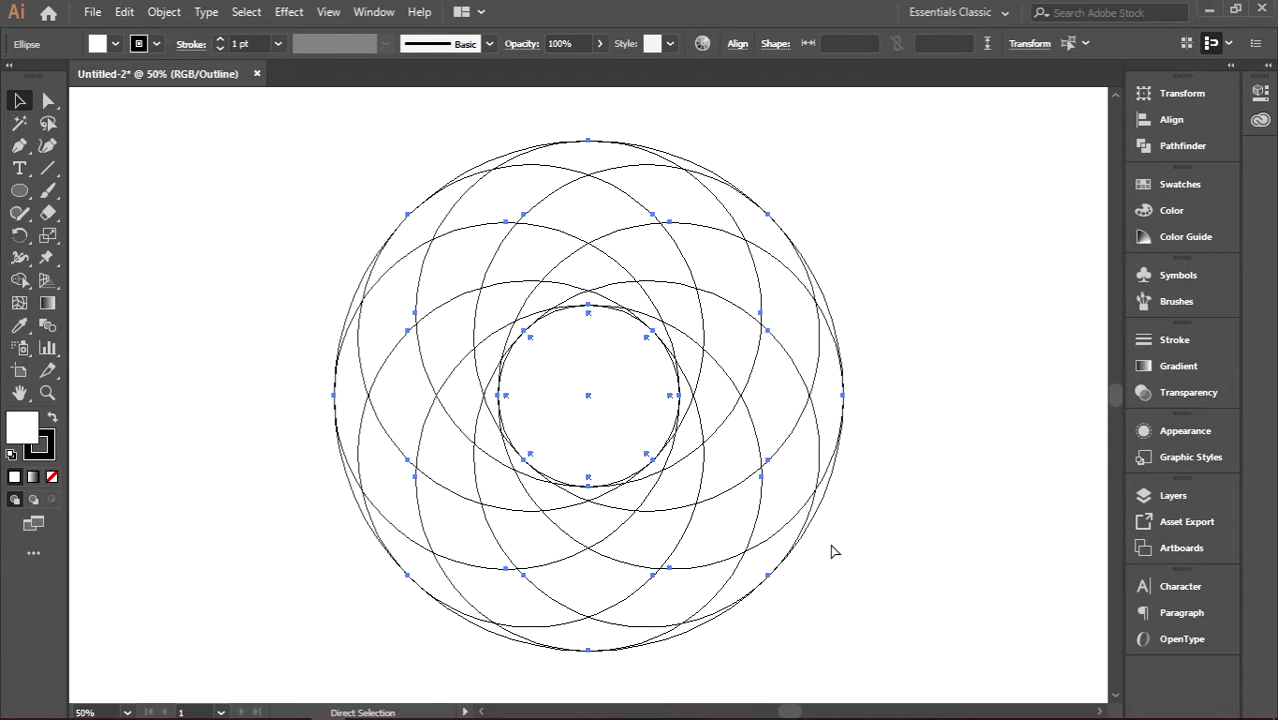
key(ctrl+plus)
key(ctrl+minus)
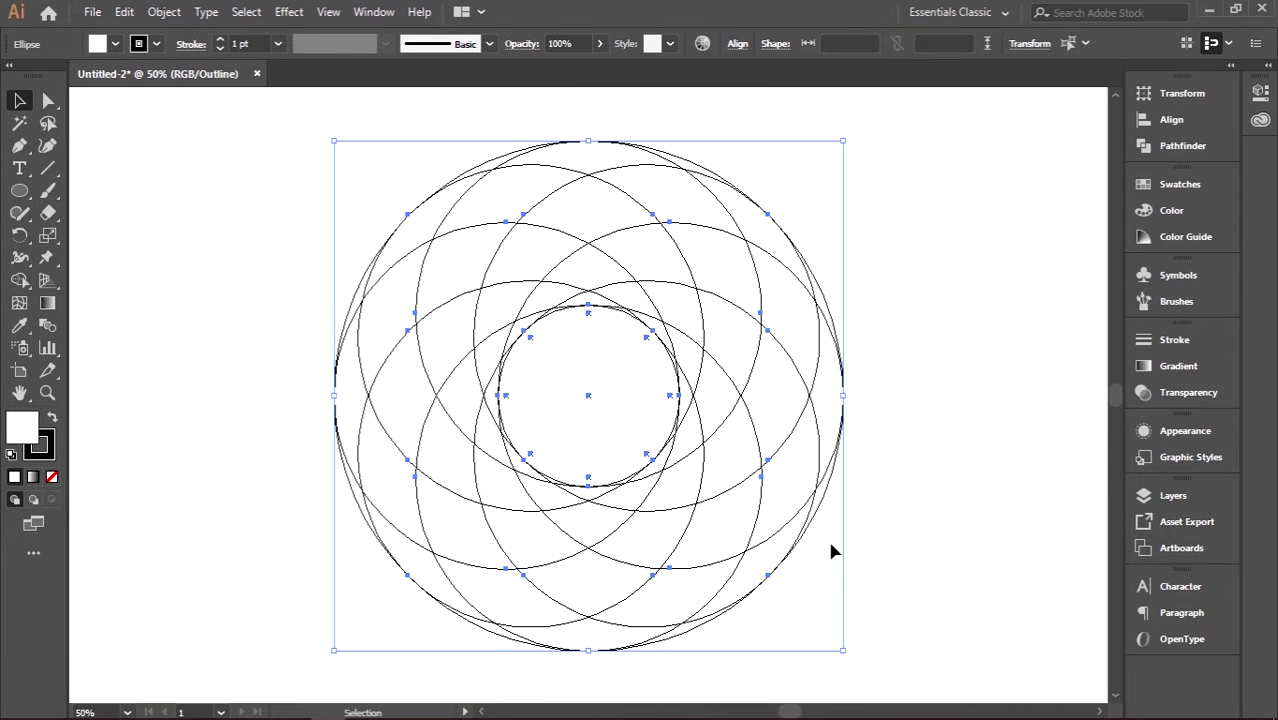
click(20, 281)
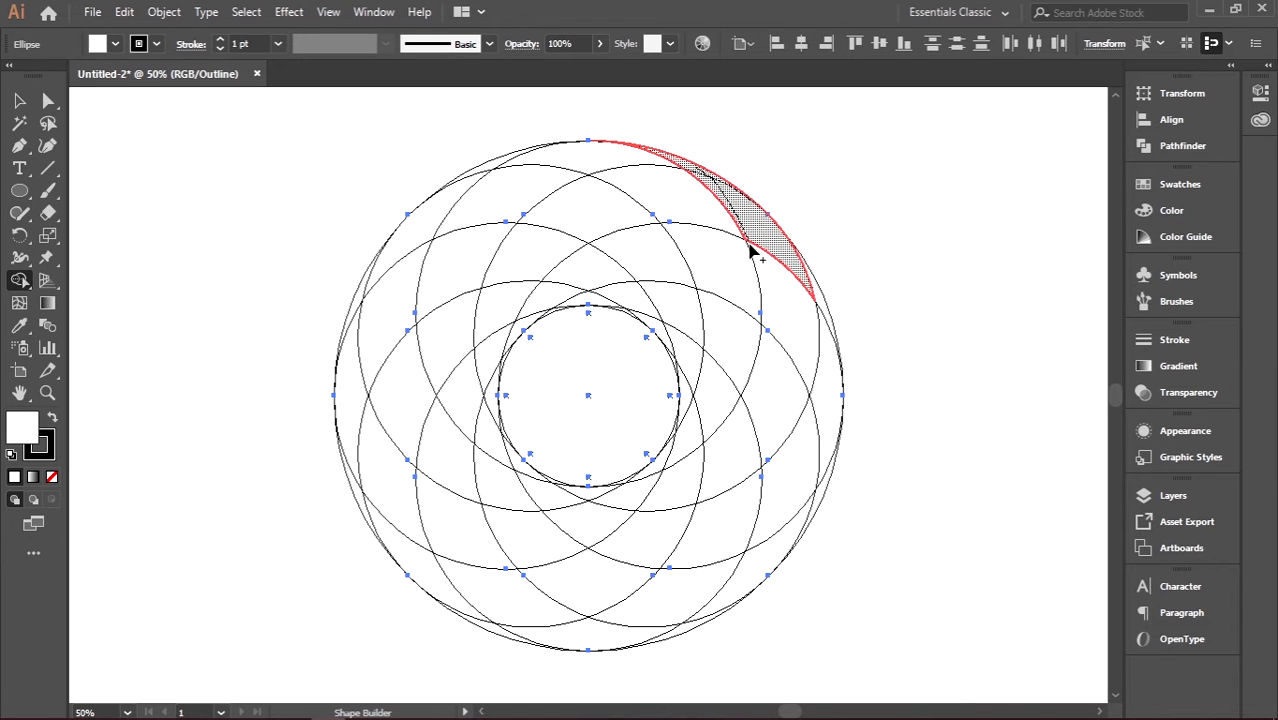
mouse_move(749, 250)
mouse_down()
mouse_move(777, 338)
mouse_move(751, 427)
mouse_move(694, 481)
mouse_move(612, 494)
mouse_move(597, 524)
mouse_move(644, 539)
mouse_move(705, 529)
mouse_move(769, 495)
mouse_move(818, 432)
mouse_up()
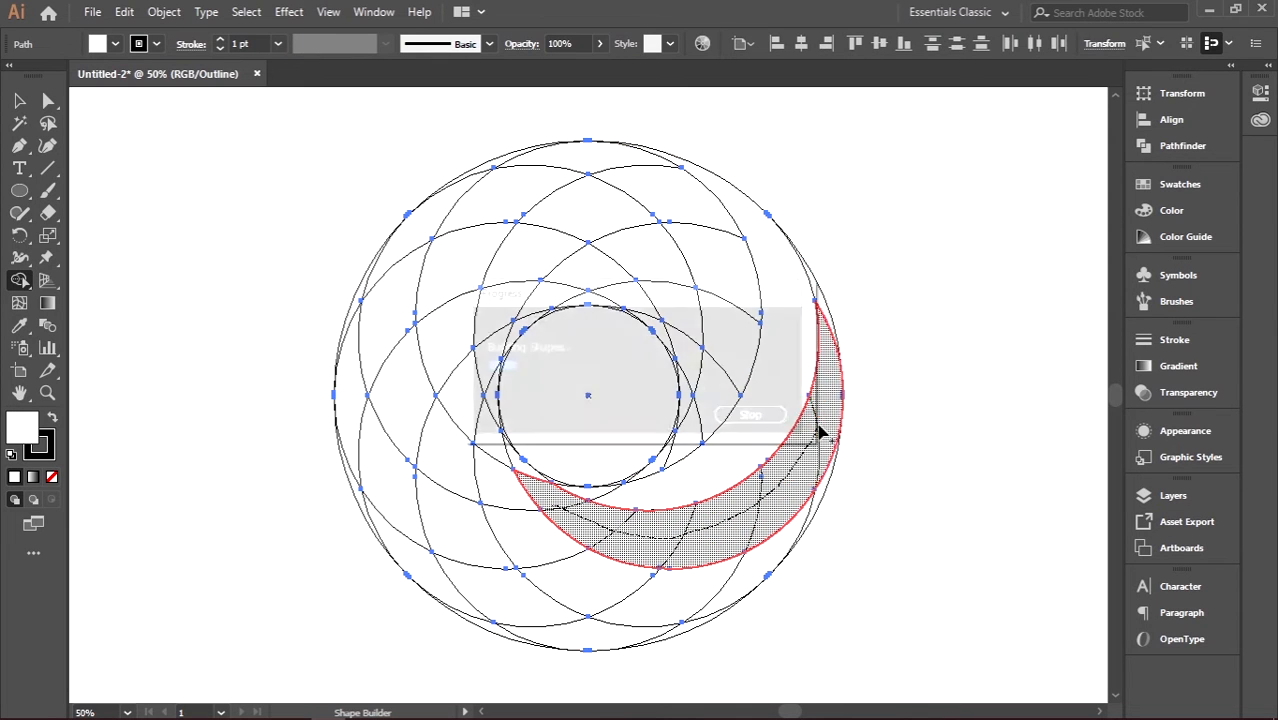
mouse_move(520, 528)
mouse_down()
mouse_move(617, 588)
mouse_move(715, 595)
mouse_up()
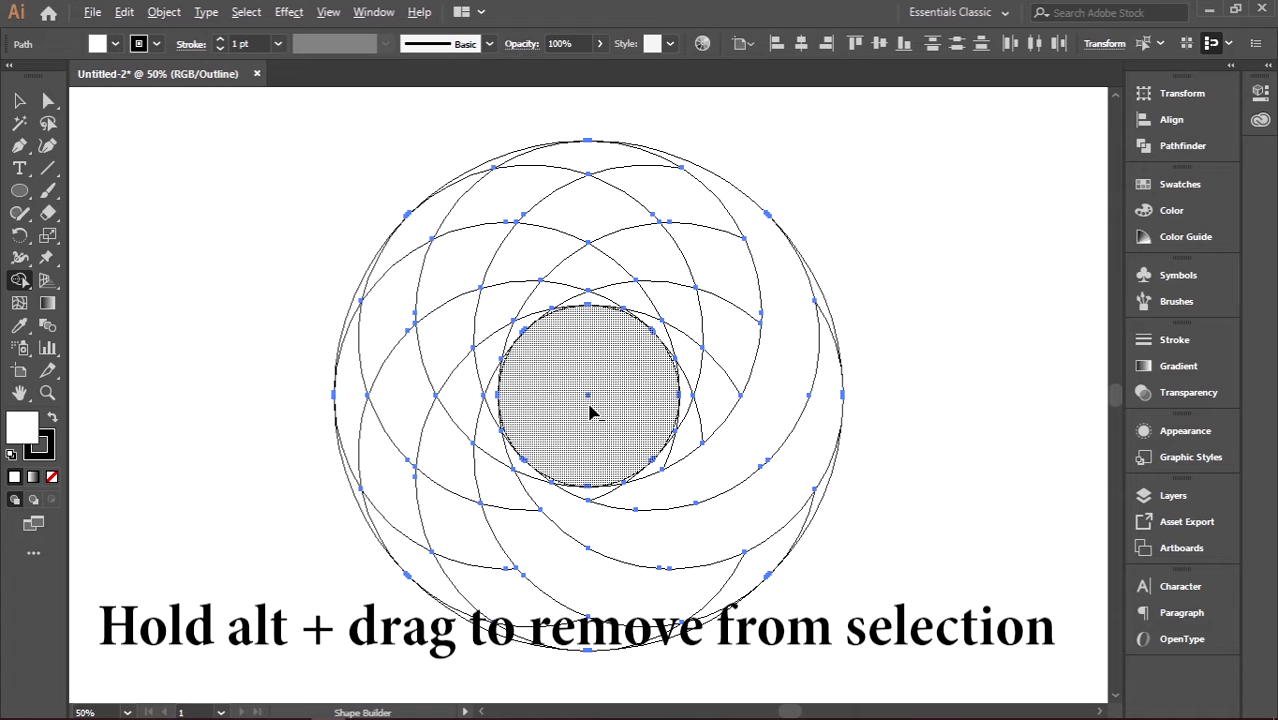
- Merge the segments along the lower-left and left sides of the ring into curved blades following the same swirl direction
mouse_move(578, 378)
mouse_down()
mouse_move(567, 409)
mouse_move(630, 425)
mouse_up()
drag(553, 385, 556, 388)
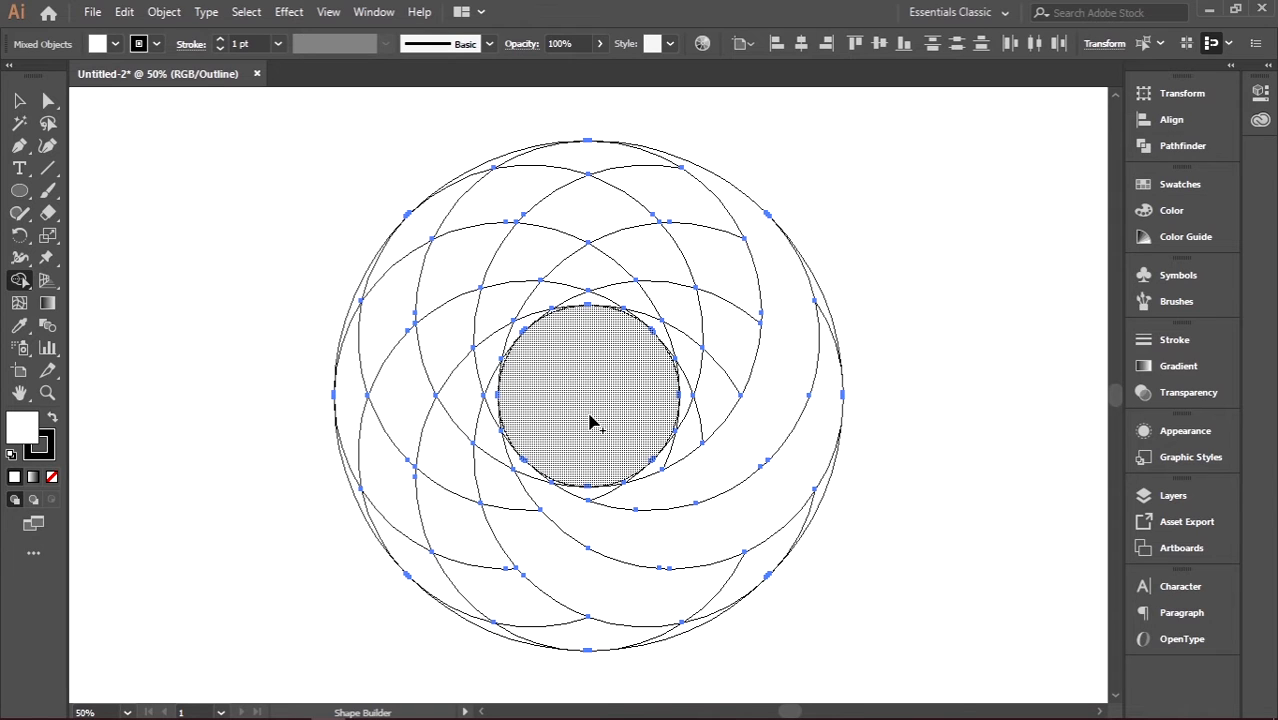
mouse_move(488, 420)
mouse_down()
mouse_move(540, 542)
mouse_move(453, 472)
mouse_move(525, 606)
mouse_up()
mouse_move(435, 358)
mouse_down()
mouse_move(394, 413)
mouse_move(428, 572)
mouse_up()
mouse_move(423, 294)
mouse_down()
mouse_move(371, 326)
mouse_move(357, 391)
mouse_up()
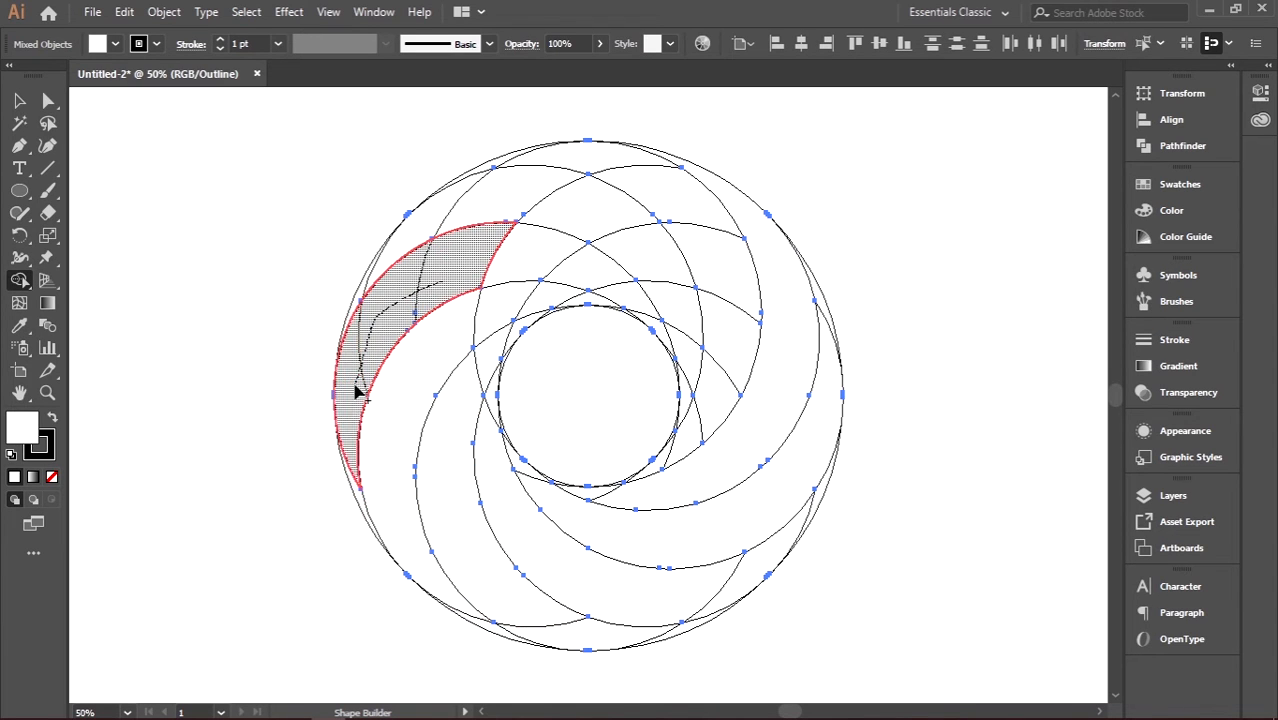
- Merge the segments across the upper-left and top of the ring into curved blades with the Shape Builder tool
mouse_move(454, 271)
mouse_down()
mouse_move(505, 262)
mouse_move(618, 295)
mouse_up()
drag(456, 220, 420, 245)
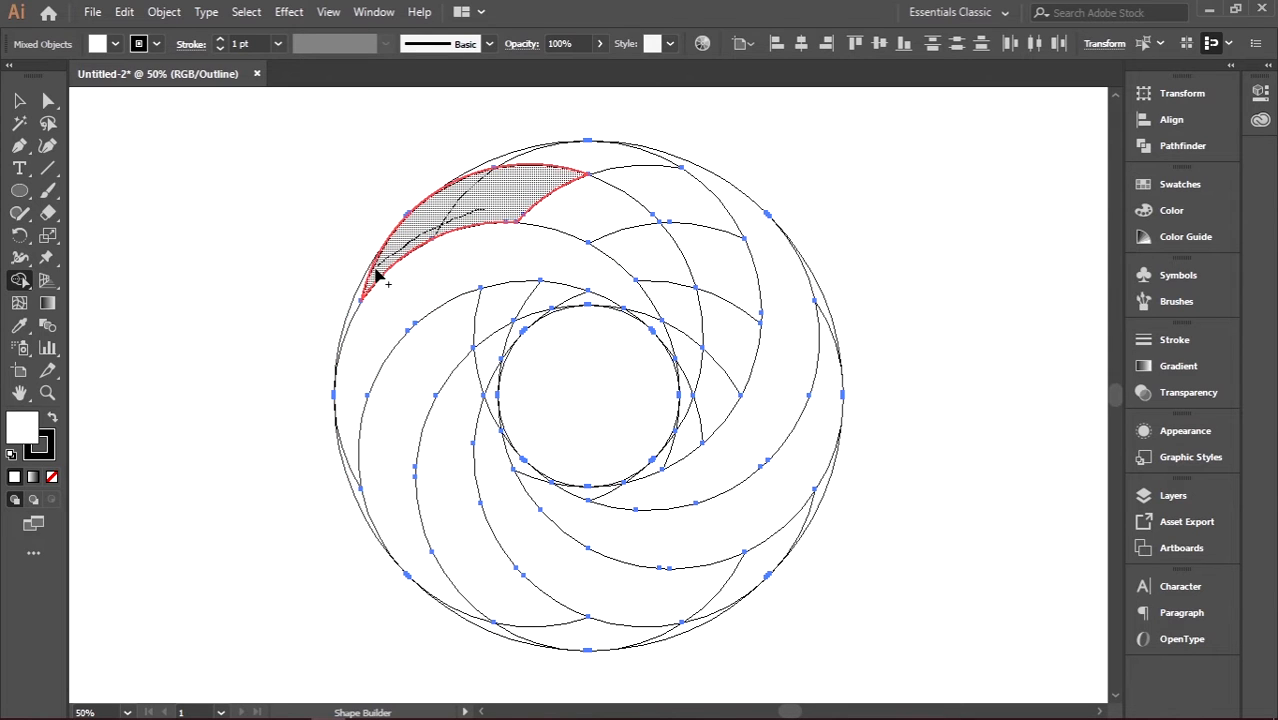
drag(366, 292, 368, 290)
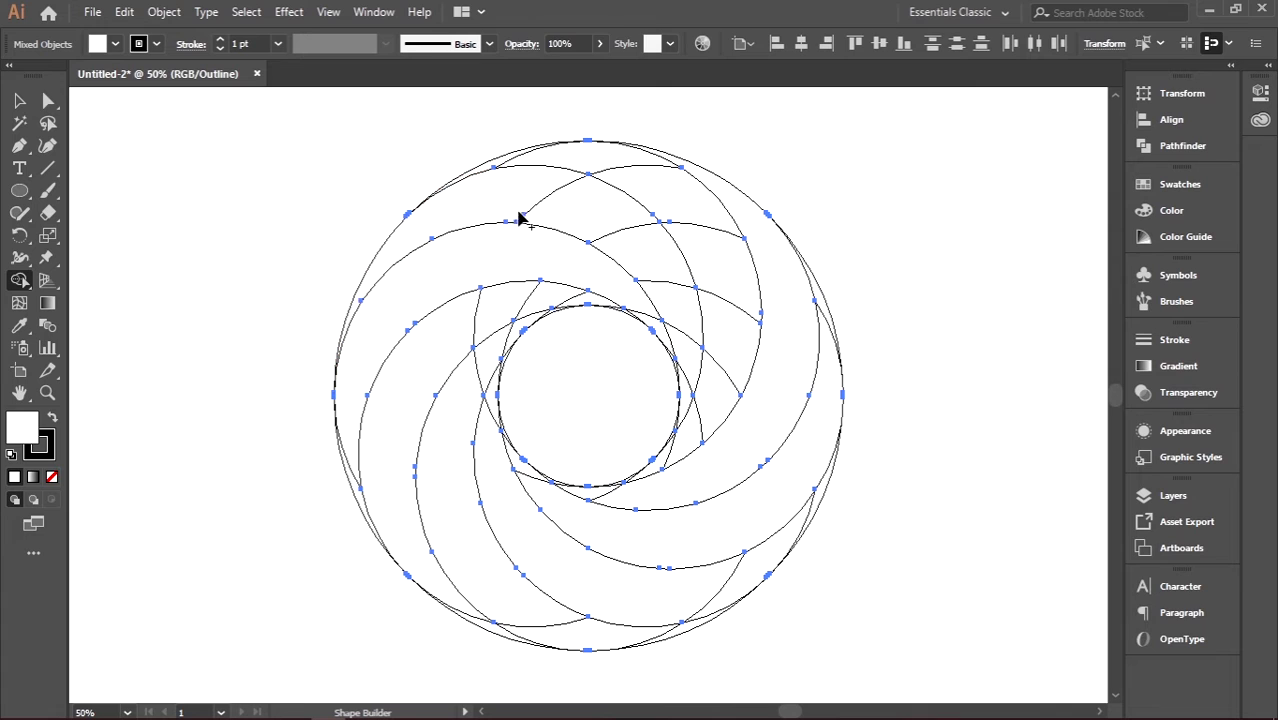
mouse_move(524, 208)
mouse_down()
mouse_move(577, 207)
mouse_move(633, 259)
mouse_move(681, 338)
mouse_move(680, 325)
mouse_move(730, 342)
mouse_move(704, 231)
mouse_move(657, 181)
mouse_move(530, 152)
mouse_up()
- Merge the small segments along the lower and left sides of the inner circle into their blades with the Shape Builder tool
scroll(665, 478, down, 3)
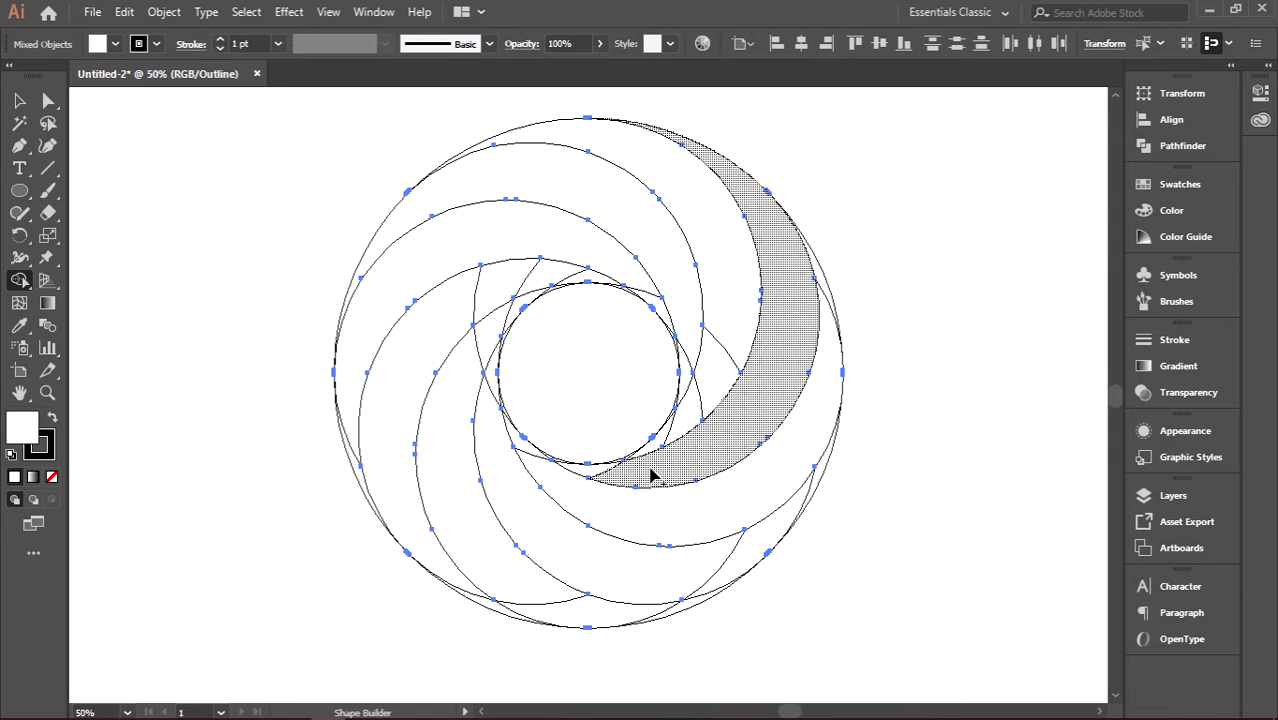
key(ctrl+plus)
key(ctrl+plus)
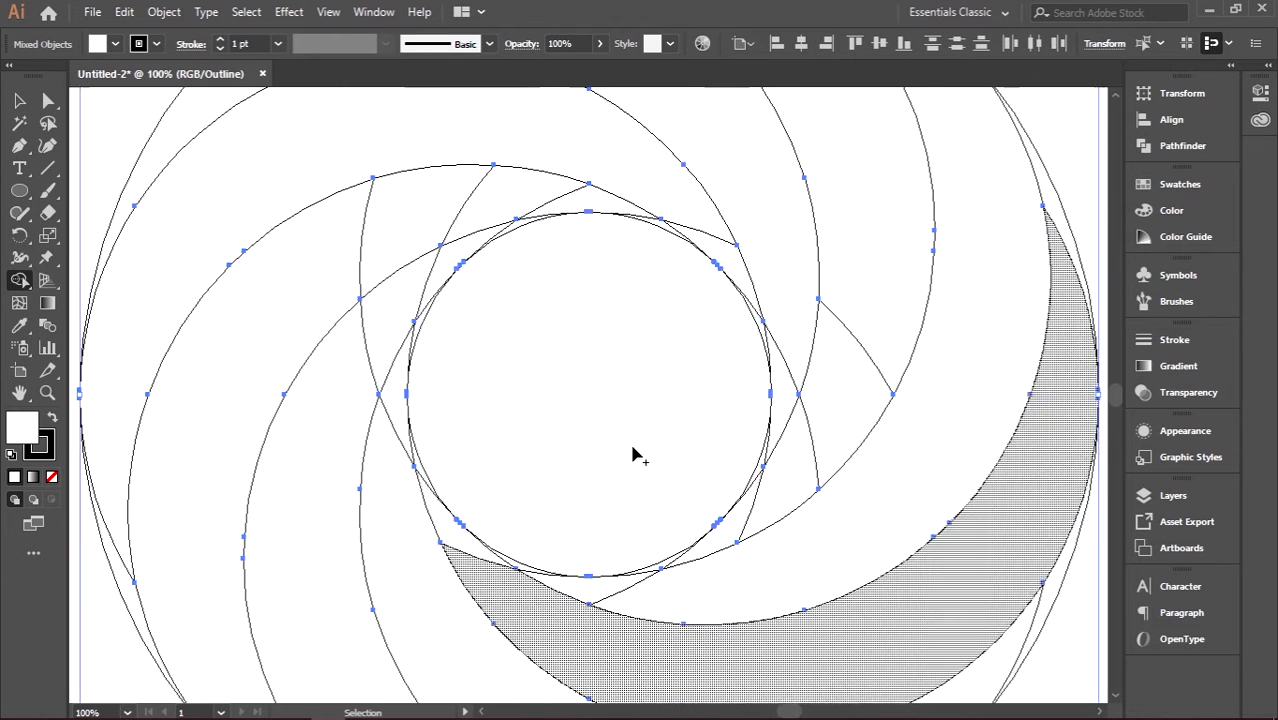
mouse_move(665, 599)
mouse_down()
mouse_move(549, 585)
mouse_move(528, 569)
mouse_move(500, 599)
mouse_move(434, 510)
mouse_move(402, 395)
mouse_up()
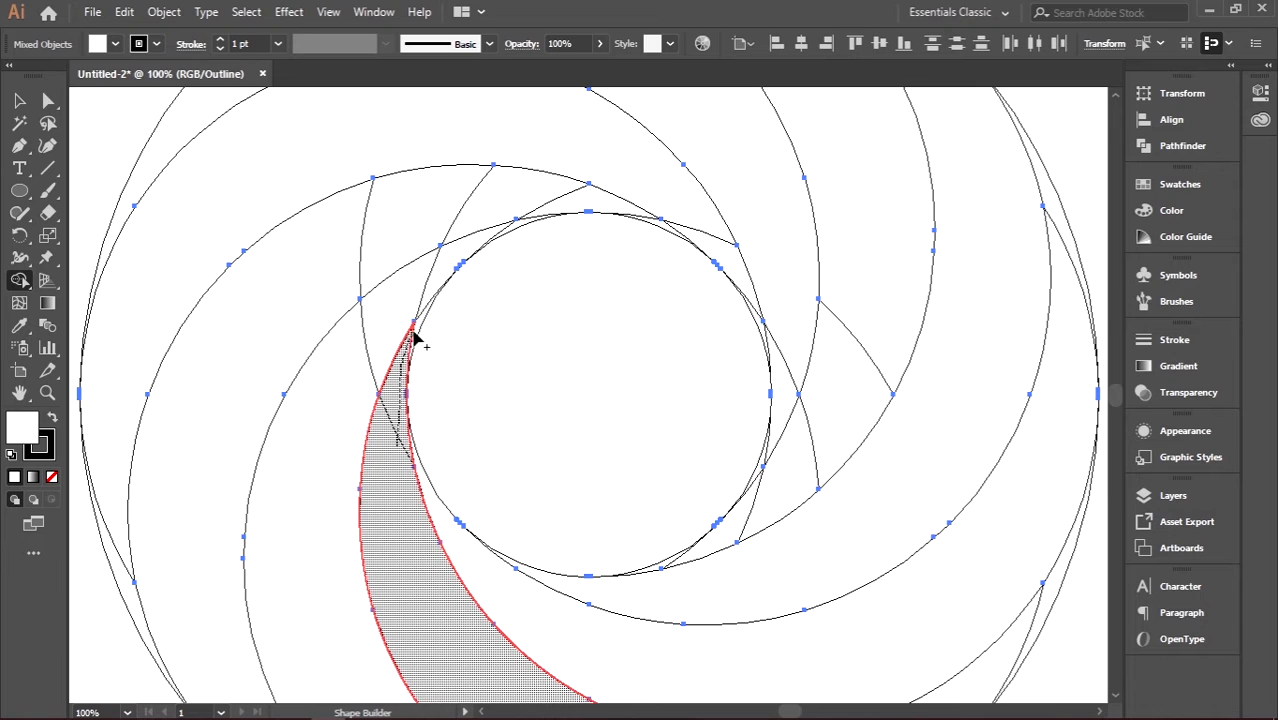
mouse_move(415, 338)
mouse_down()
mouse_move(388, 334)
mouse_move(368, 354)
mouse_move(417, 282)
mouse_move(505, 226)
mouse_up()
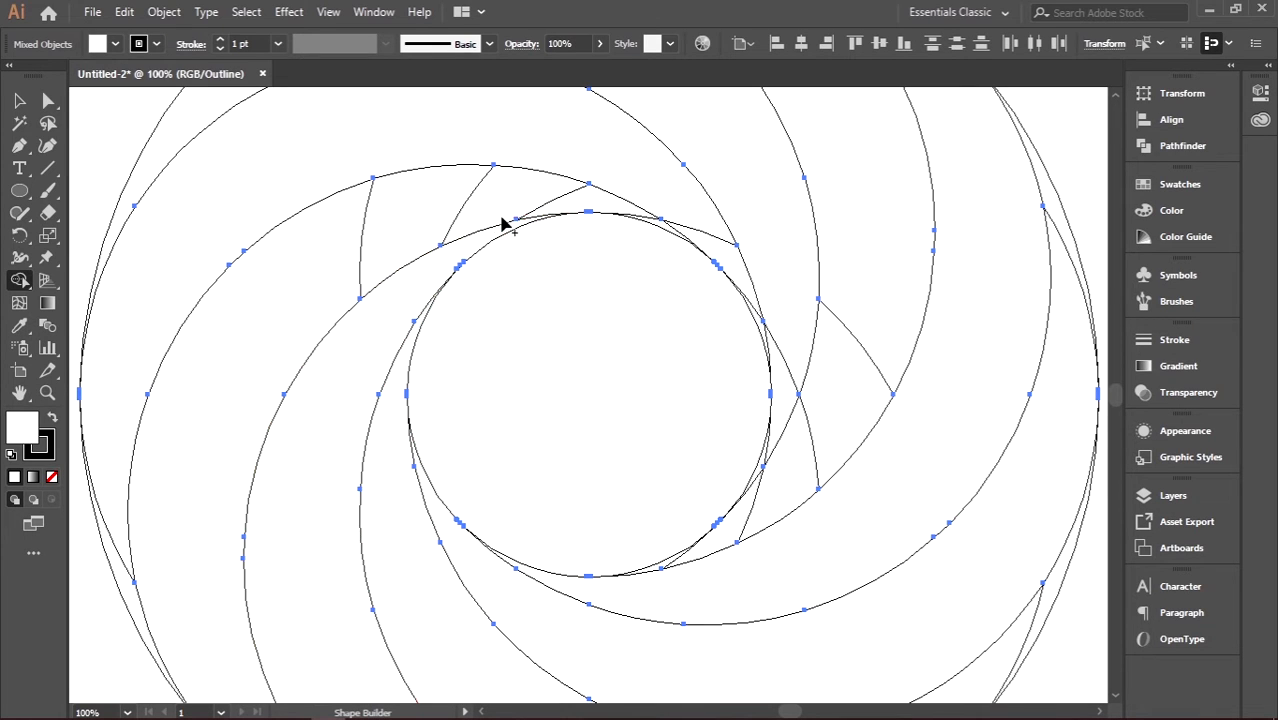
- Merge the remaining segments around the top, right and lower-right of the inner circle into their curved blades
mouse_move(332, 258)
mouse_down()
mouse_move(389, 229)
mouse_move(526, 199)
mouse_move(601, 200)
mouse_move(645, 221)
mouse_move(676, 205)
mouse_move(724, 255)
mouse_up()
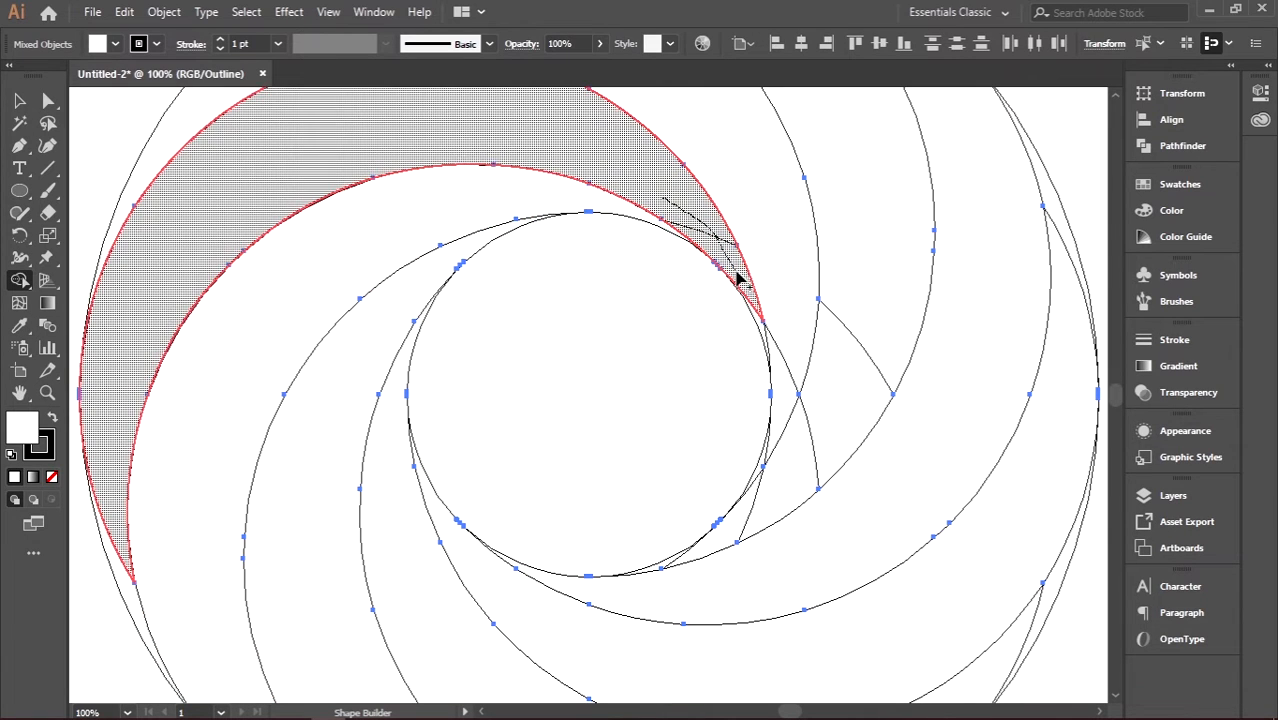
mouse_move(752, 302)
mouse_down()
mouse_move(789, 346)
mouse_move(783, 399)
mouse_up()
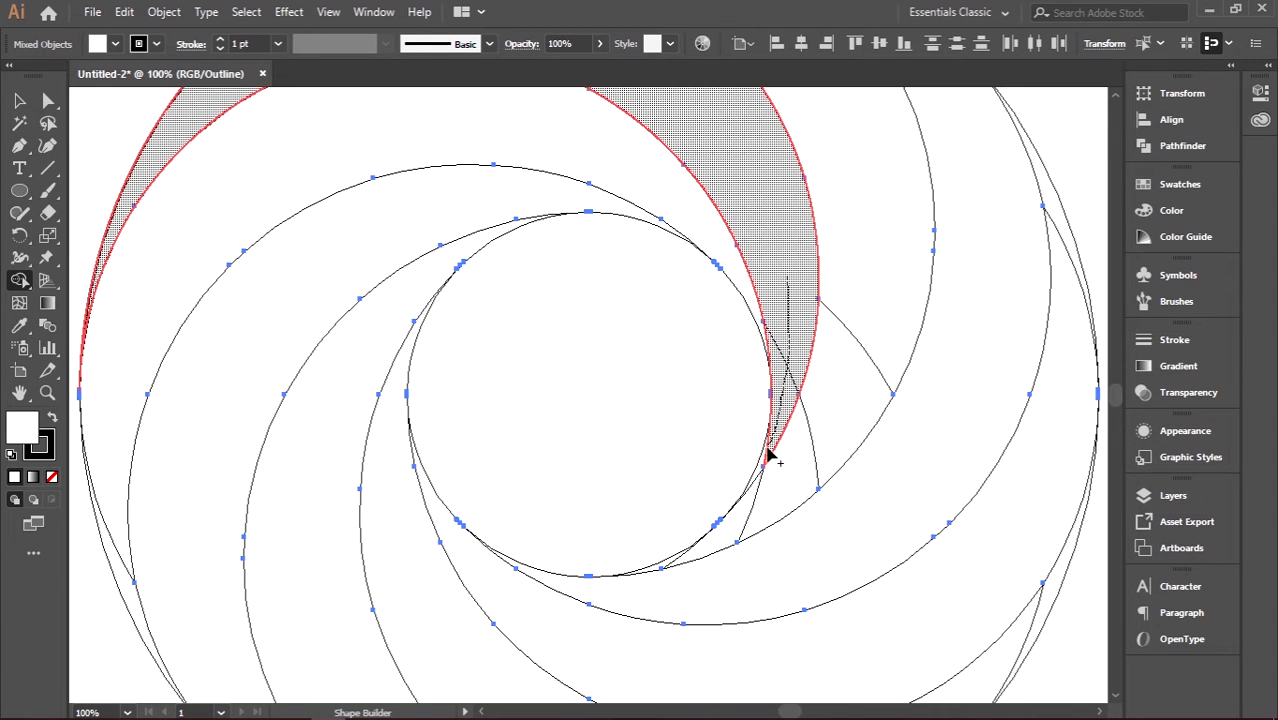
drag(770, 455, 770, 458)
mouse_move(705, 547)
mouse_down()
mouse_move(675, 565)
mouse_move(680, 545)
mouse_up()
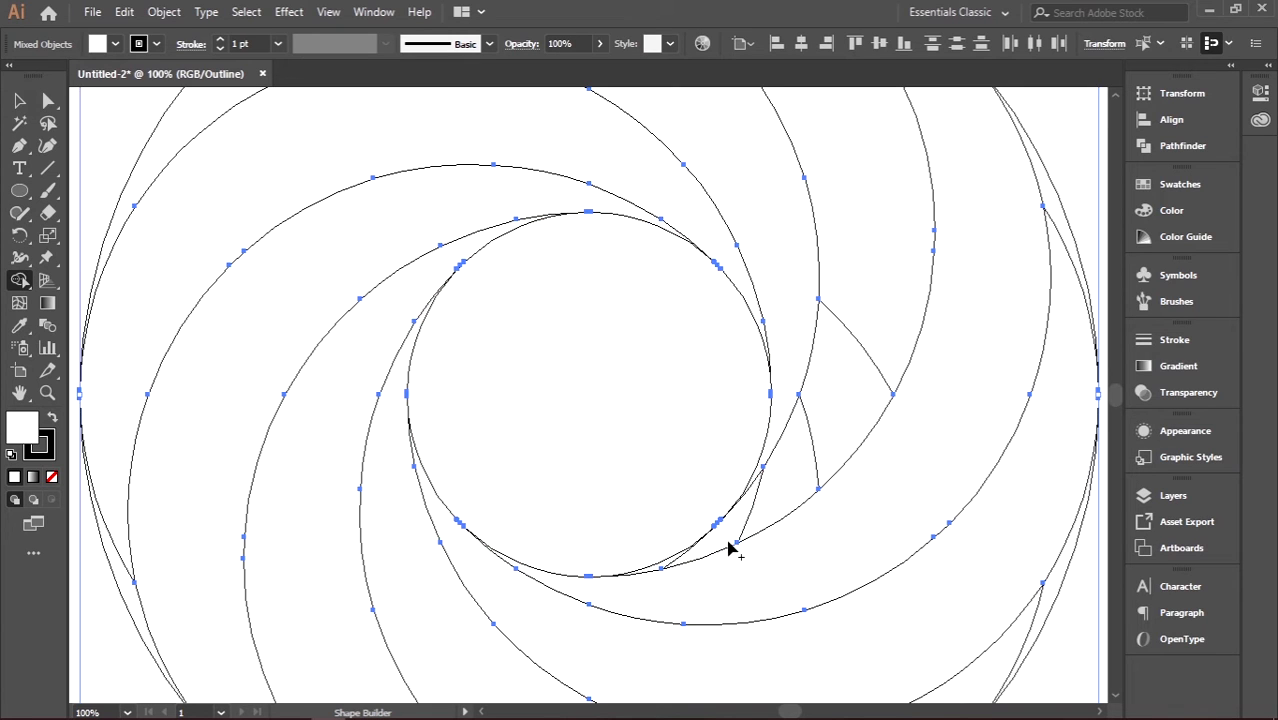
mouse_move(686, 561)
mouse_down()
mouse_move(673, 568)
mouse_move(753, 517)
mouse_move(829, 443)
mouse_move(864, 277)
mouse_move(880, 279)
mouse_up()
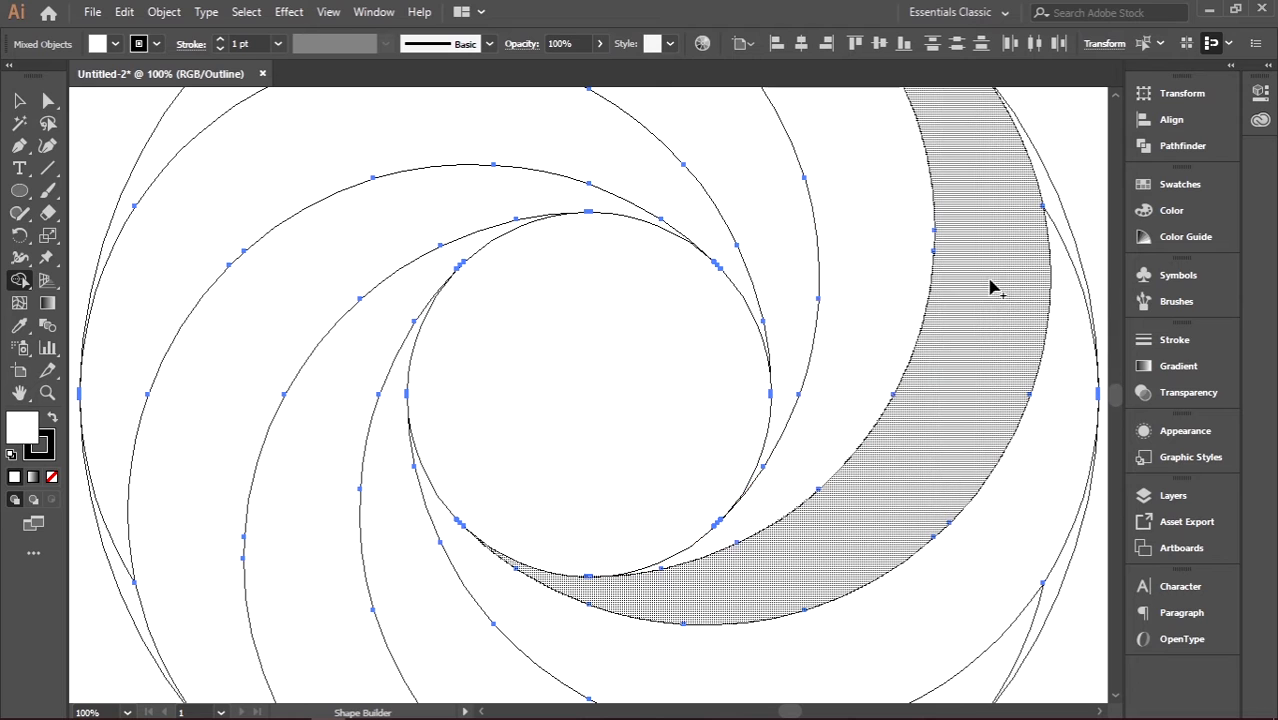
- Merge the leftover segments along the right and lower-right outer edge of the ring into the adjoining blades
scroll(999, 308, up, 3)
drag(1068, 546, 1058, 346)
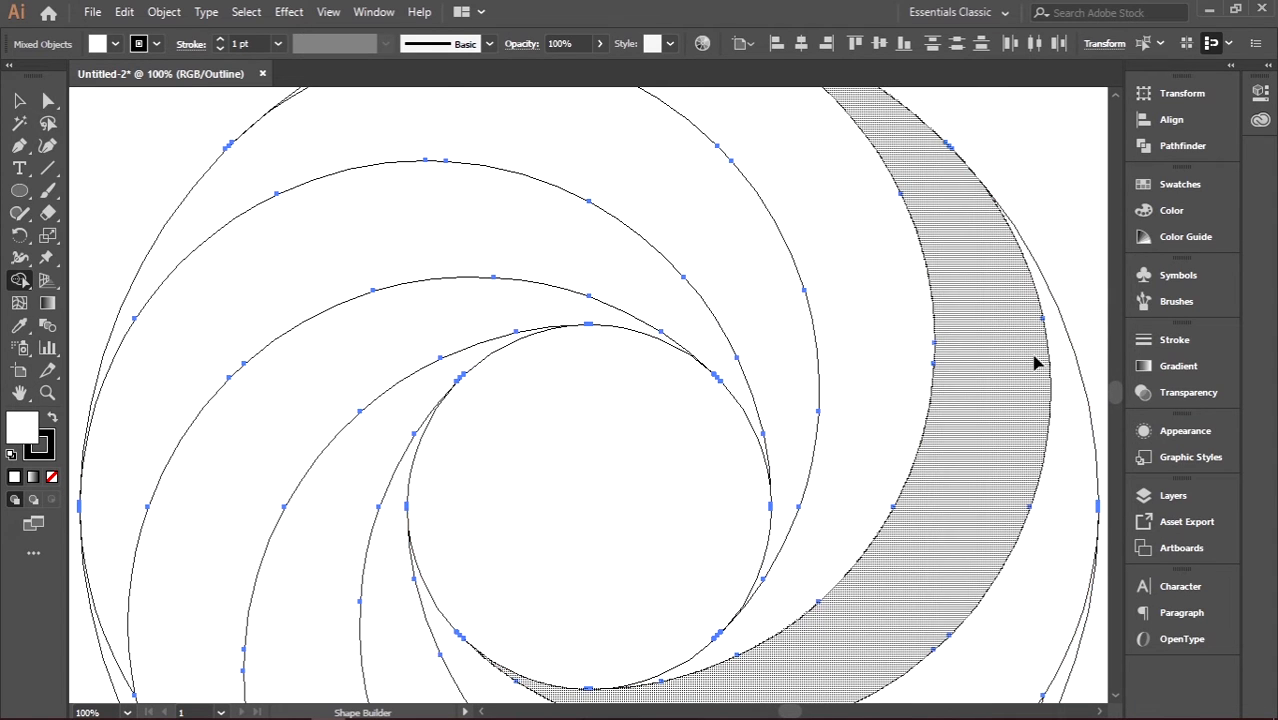
key(ctrl+minus)
scroll(1000, 400, down, 2)
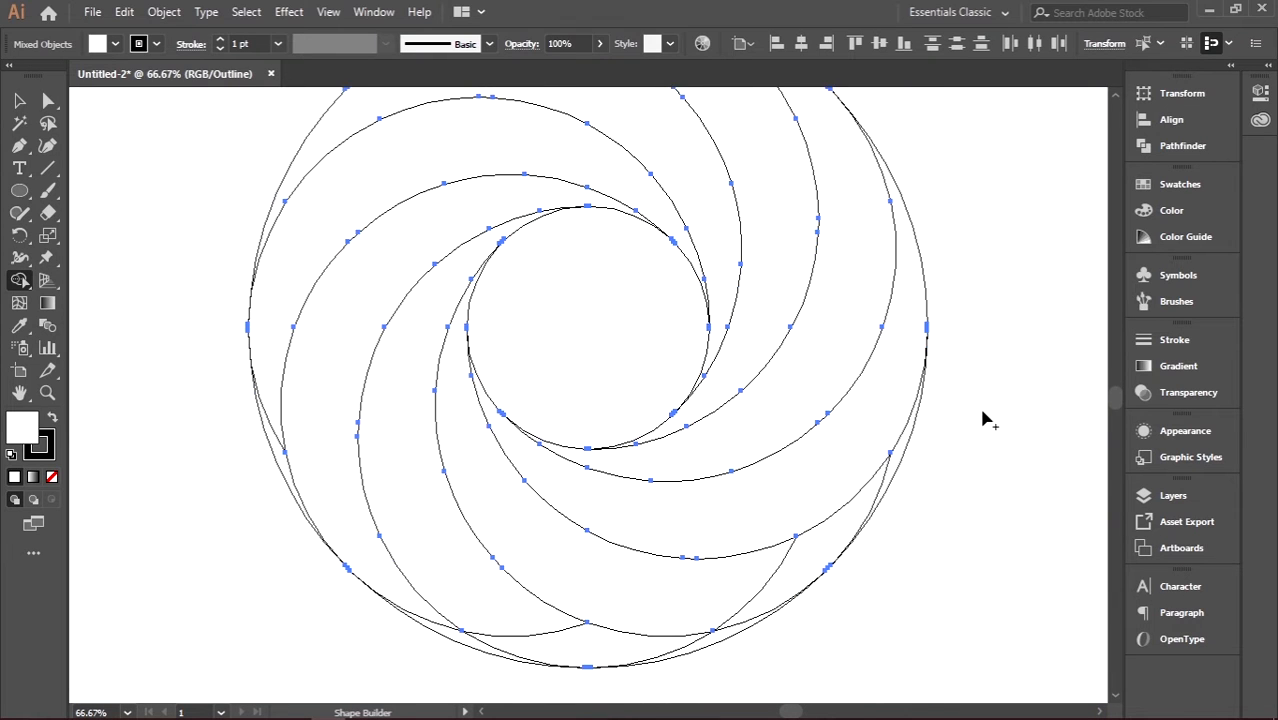
scroll(970, 390, down, 2)
key(ctrl+plus)
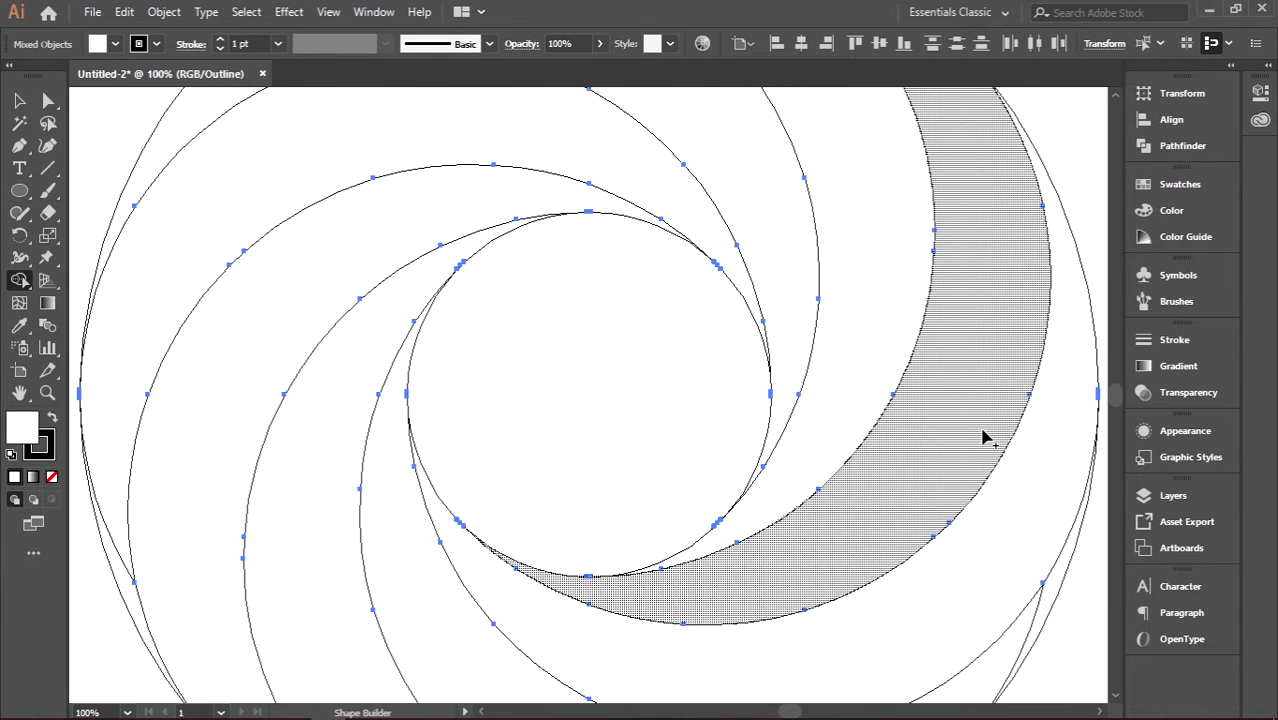
scroll(980, 432, down, 5)
mouse_move(500, 461)
mouse_down()
mouse_move(565, 483)
mouse_move(751, 503)
mouse_move(881, 496)
mouse_move(1033, 365)
mouse_up()
mouse_move(797, 540)
mouse_down()
mouse_move(907, 496)
mouse_move(1040, 372)
mouse_up()
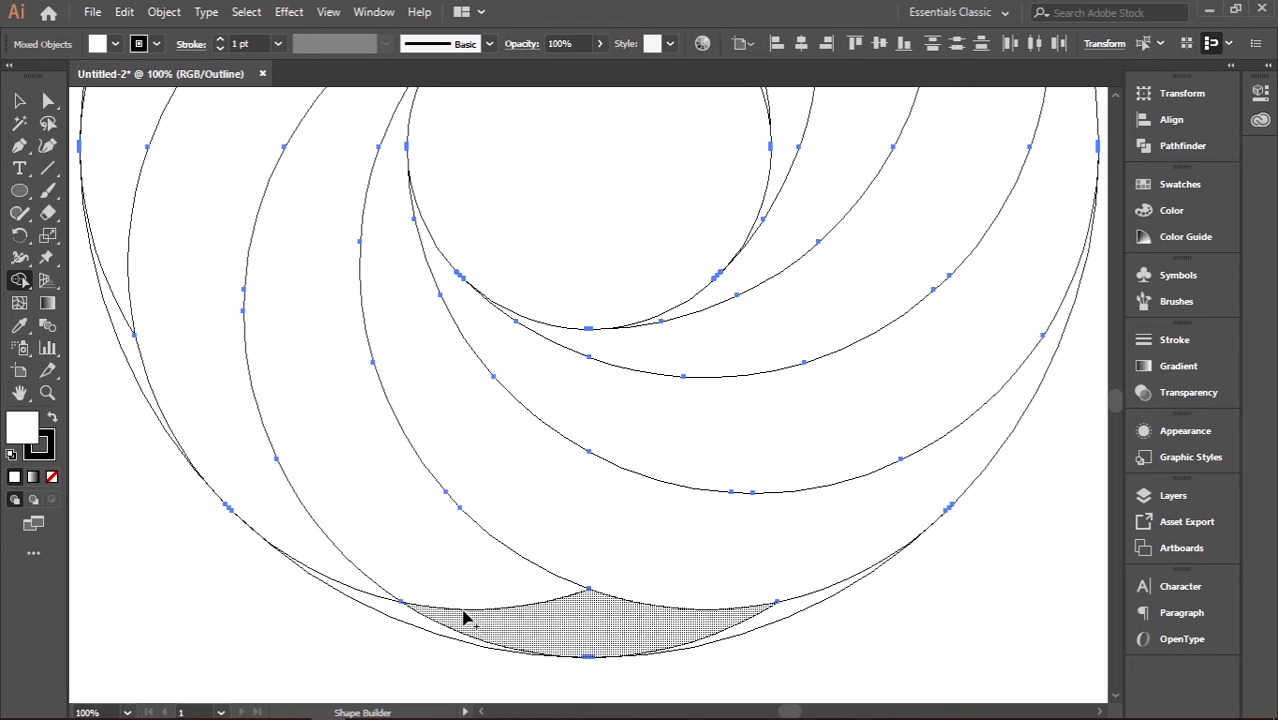
- Merge the leftover segments along the bottom and lower-left outer edge of the ring into their blades
mouse_move(438, 588)
mouse_down()
mouse_move(753, 622)
mouse_move(707, 622)
mouse_up()
drag(307, 544, 392, 602)
drag(113, 192, 113, 230)
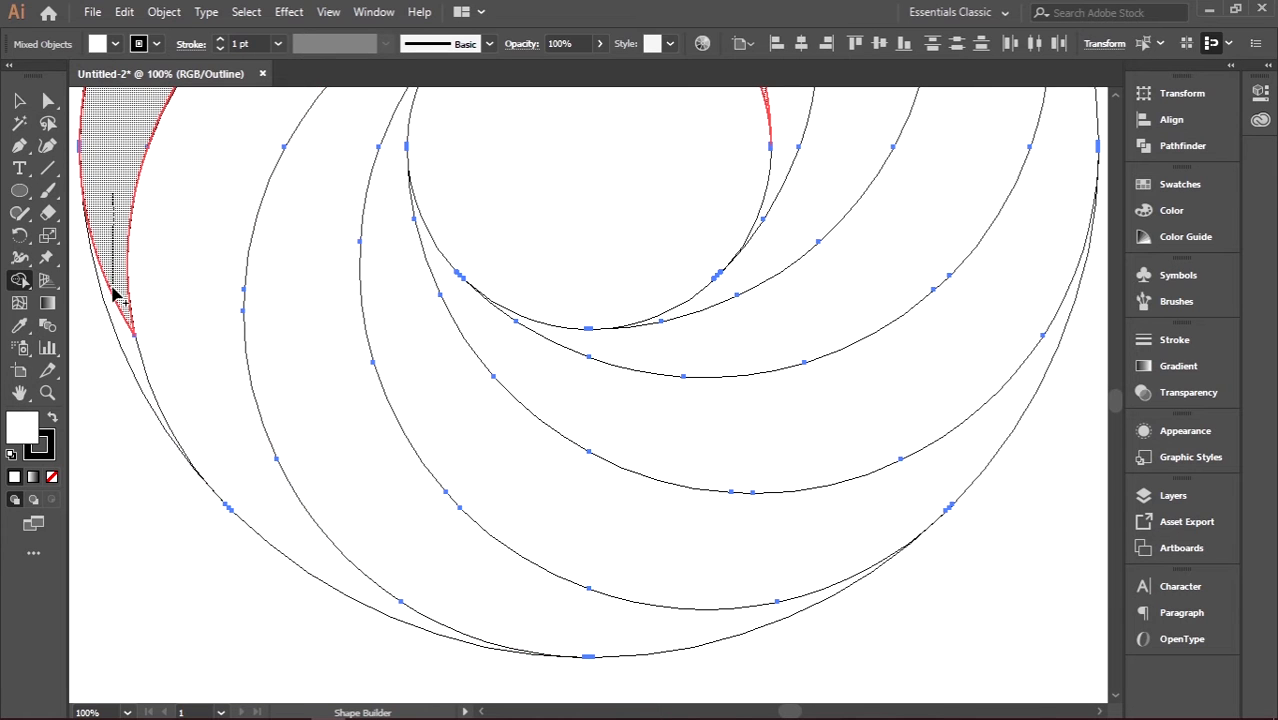
drag(115, 293, 123, 322)
- Check the finished blades, leave outline mode for the normal preview, and reactivate the Shape Builder tool
scroll(322, 314, up, 6)
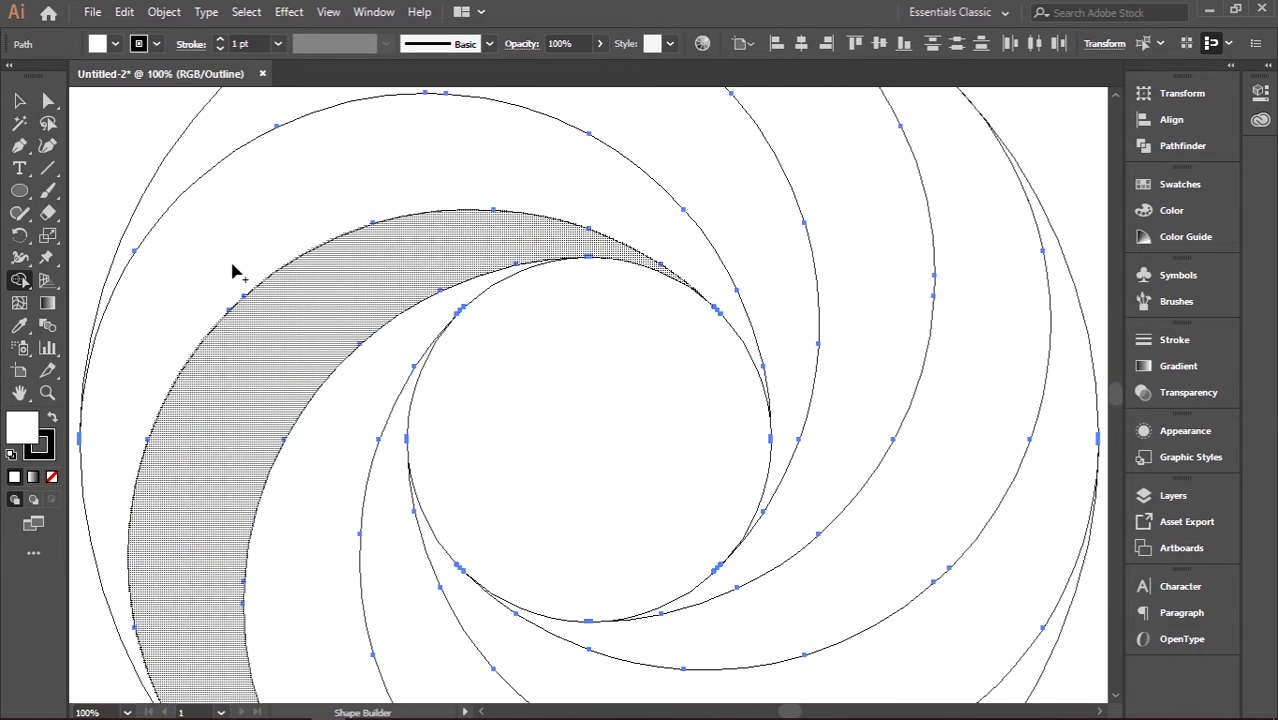
scroll(232, 272, up, 3)
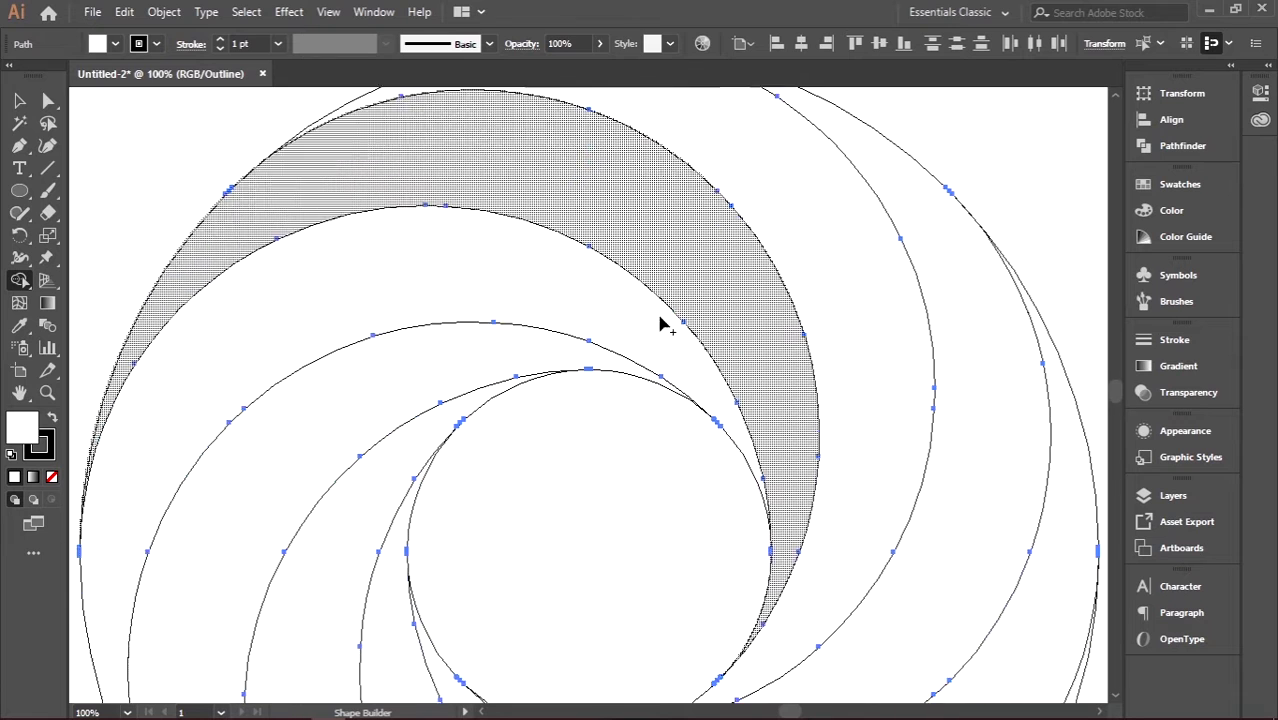
scroll(660, 323, down, 4)
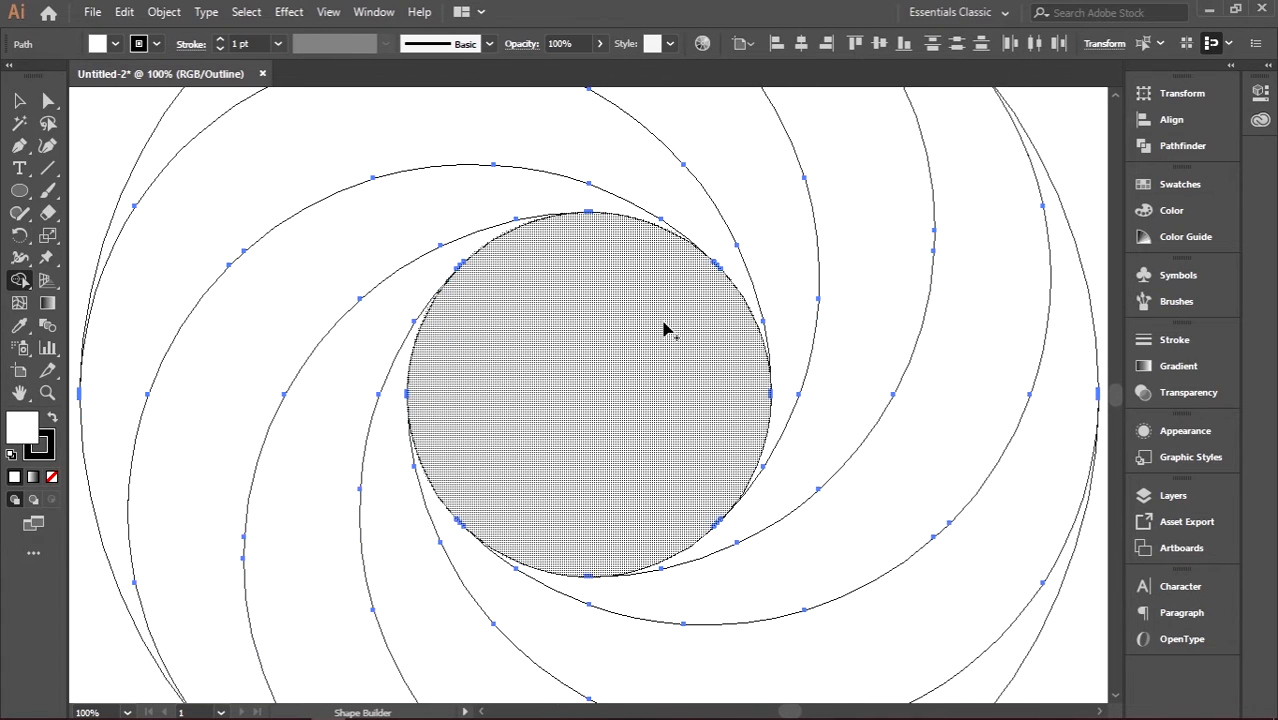
scroll(664, 330, down, 3)
key(ctrl+0)
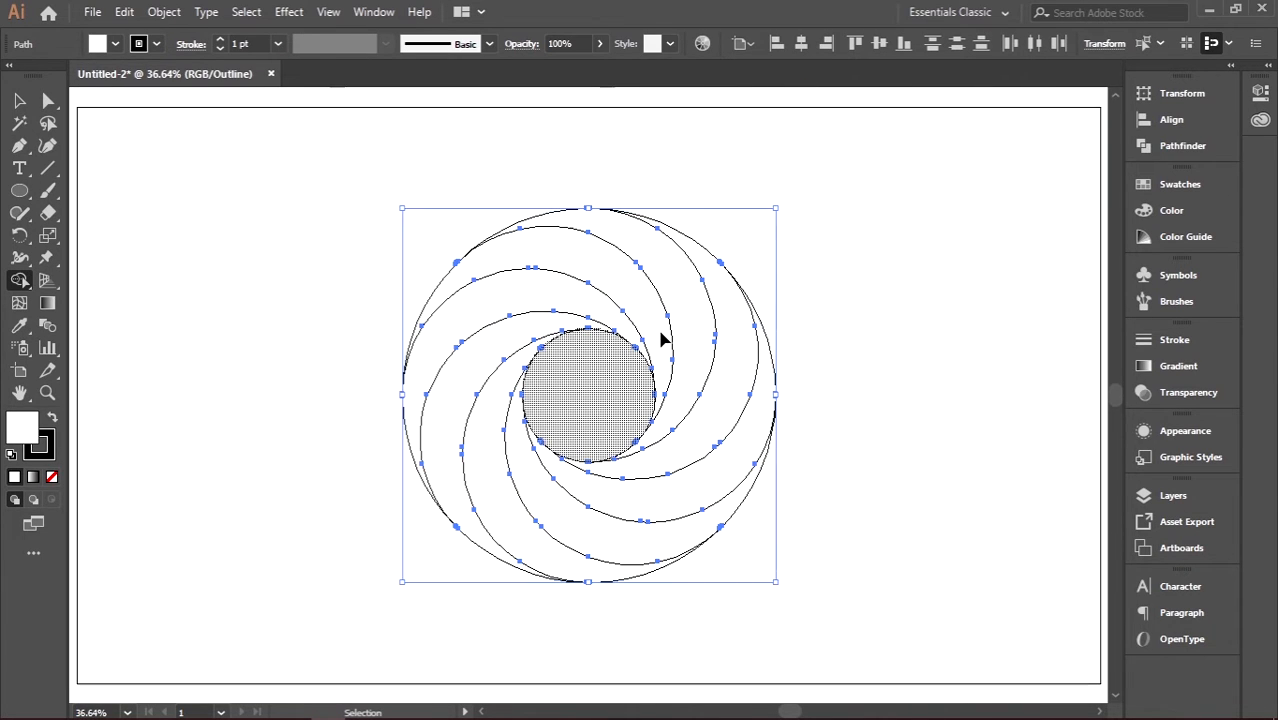
click(660, 333)
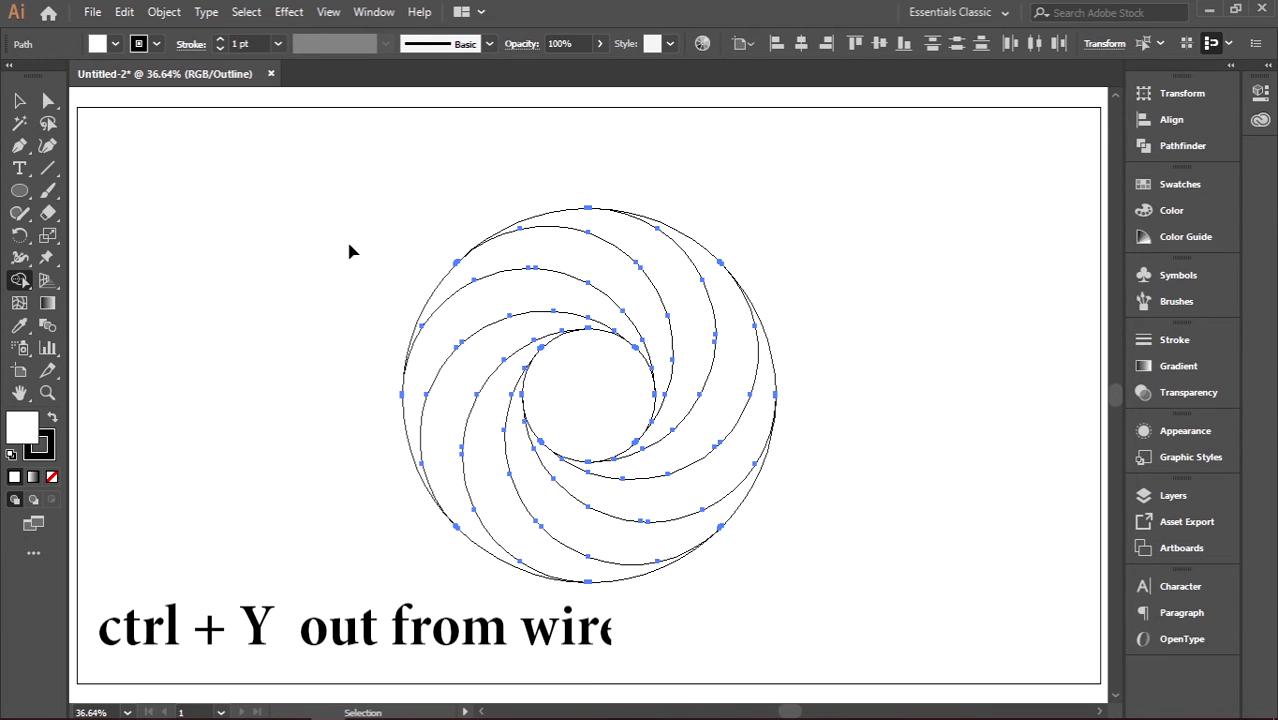
key(v)
key(ctrl+y)
key(shift+m)
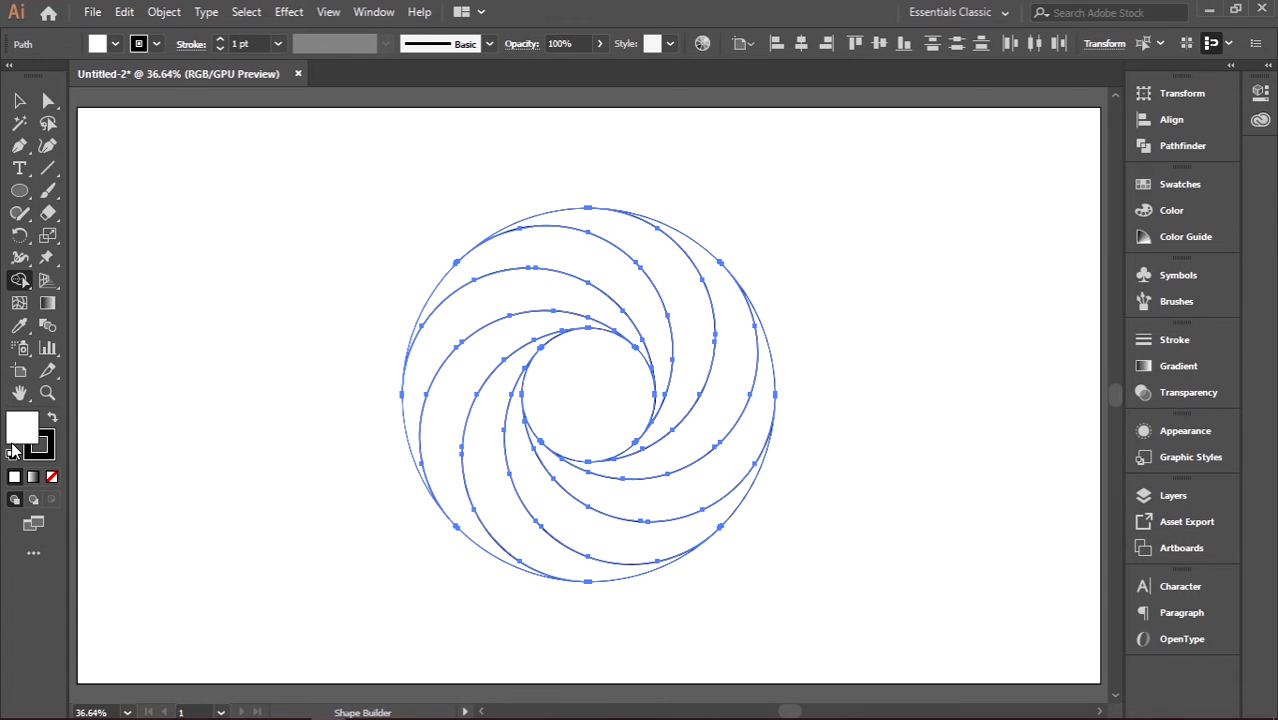
- Make the fill active and turn the RGB Red swatch into a global color
click(47, 456)
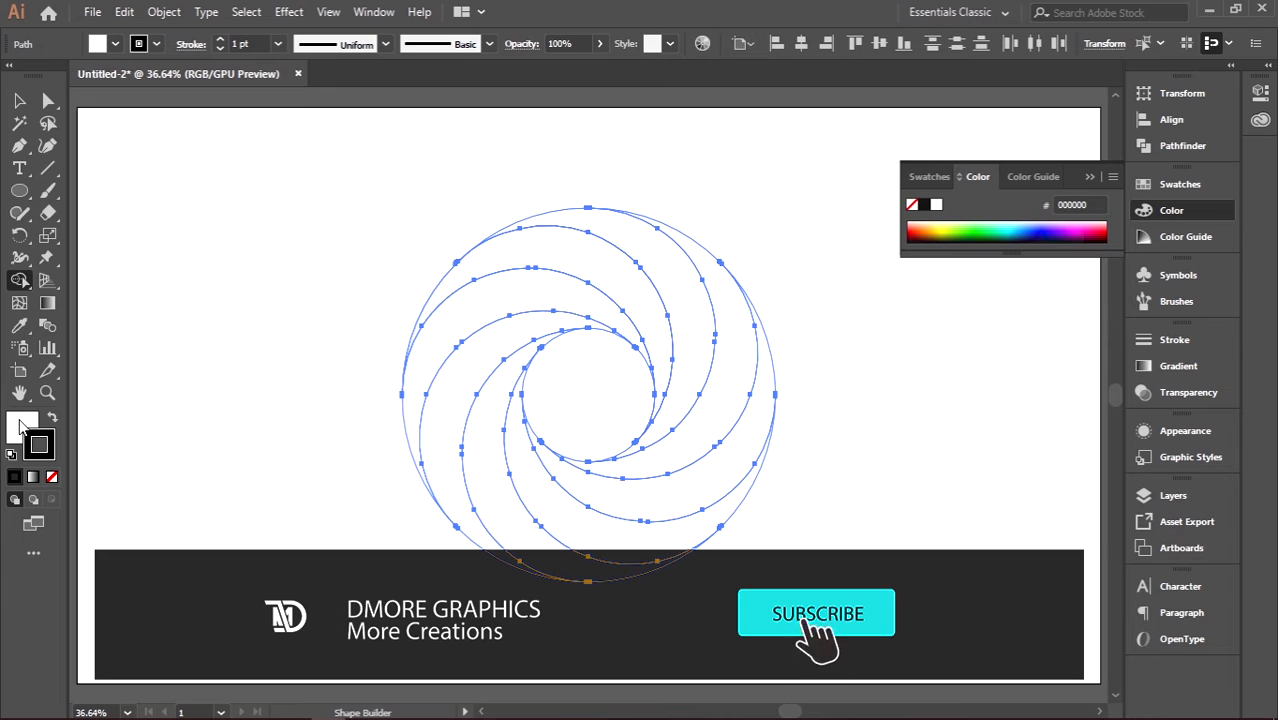
key(x)
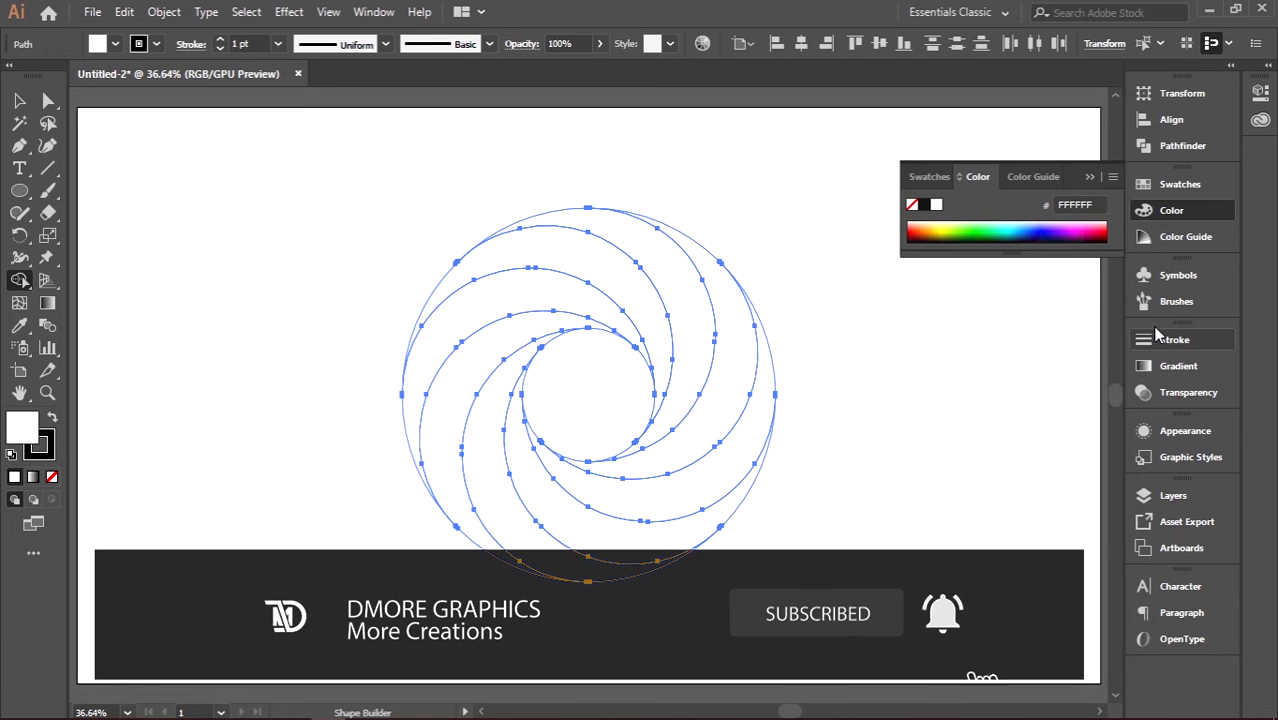
click(1146, 188)
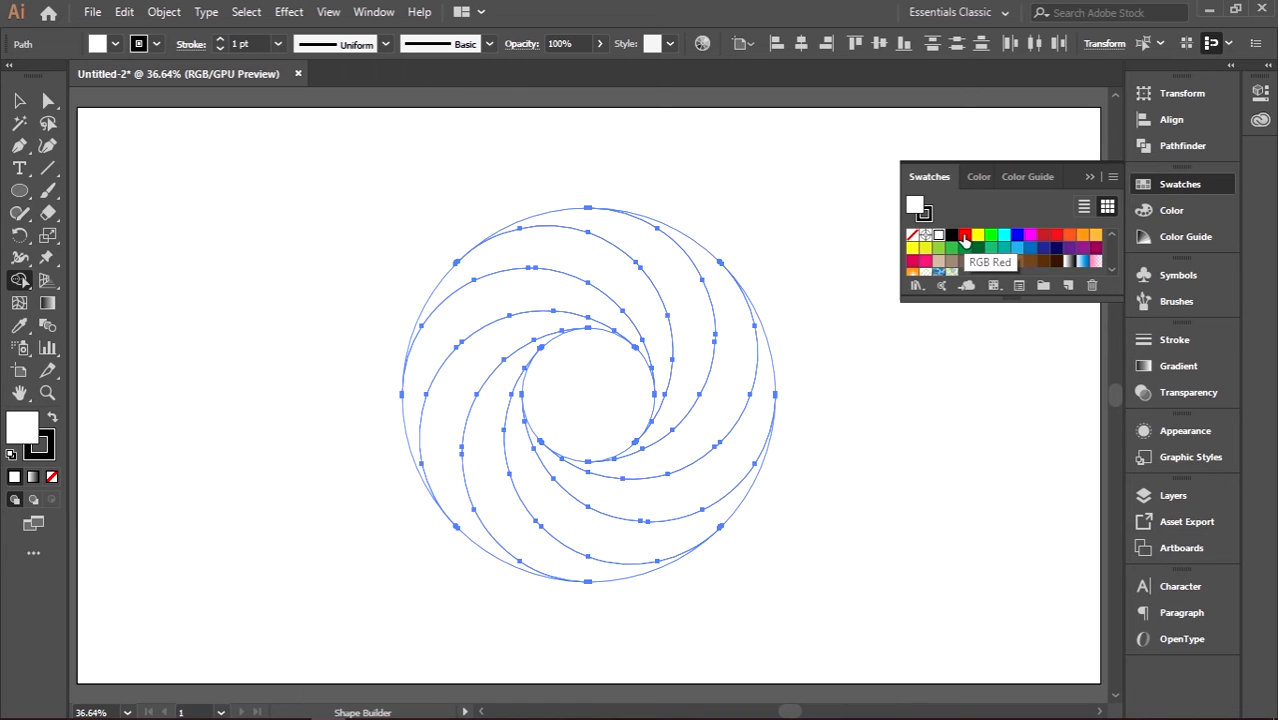
double_click(964, 240)
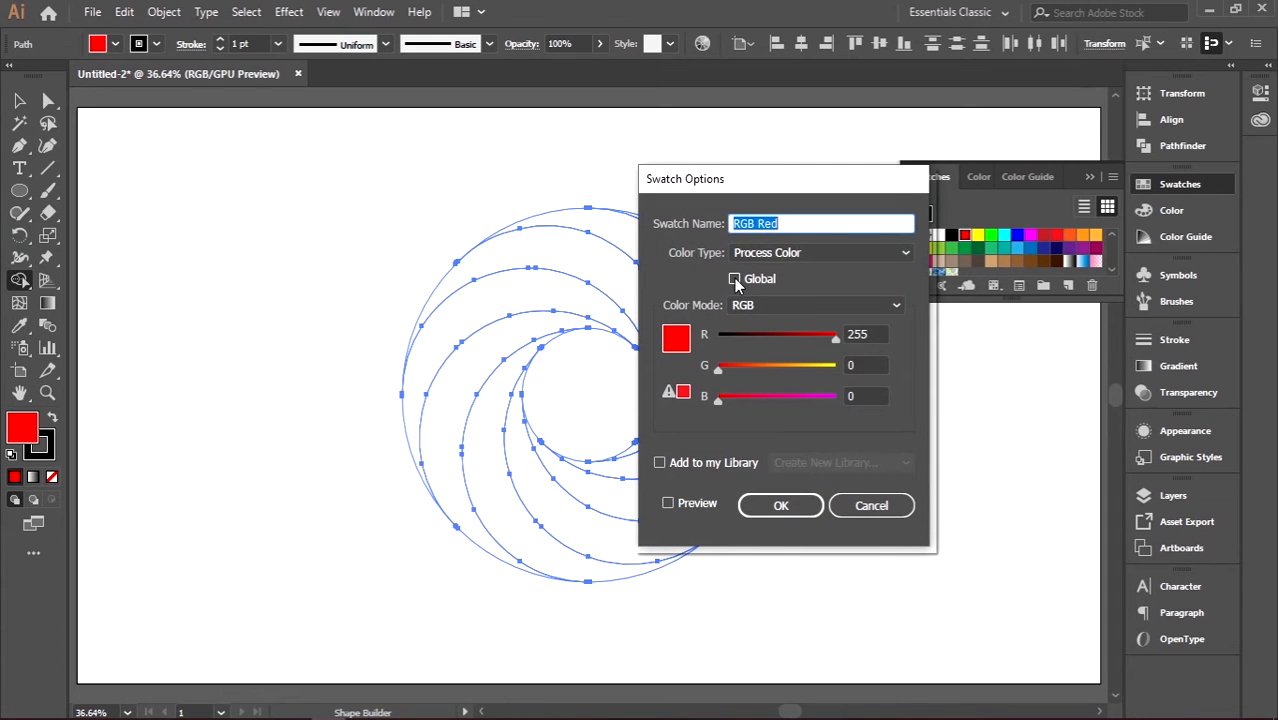
click(735, 279)
click(781, 507)
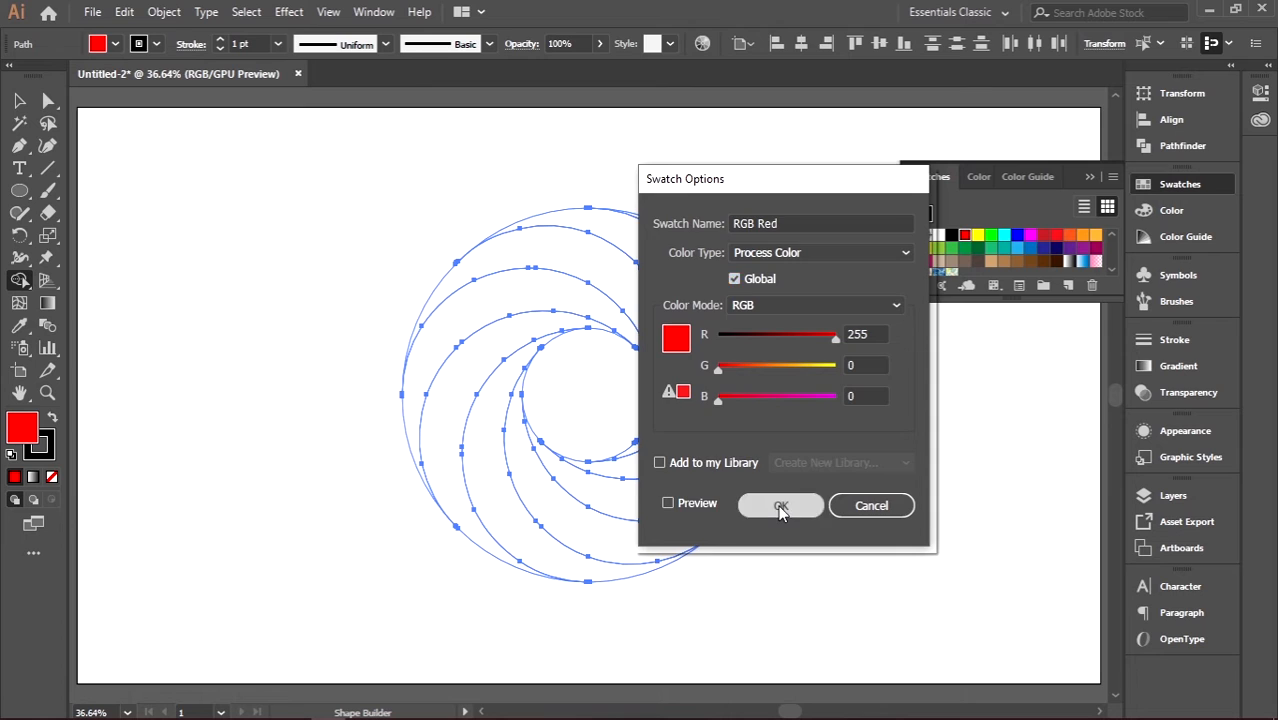
- Make the dark red R=193 G=39 B=45 swatch global and place it directly after RGB Red
double_click(1044, 242)
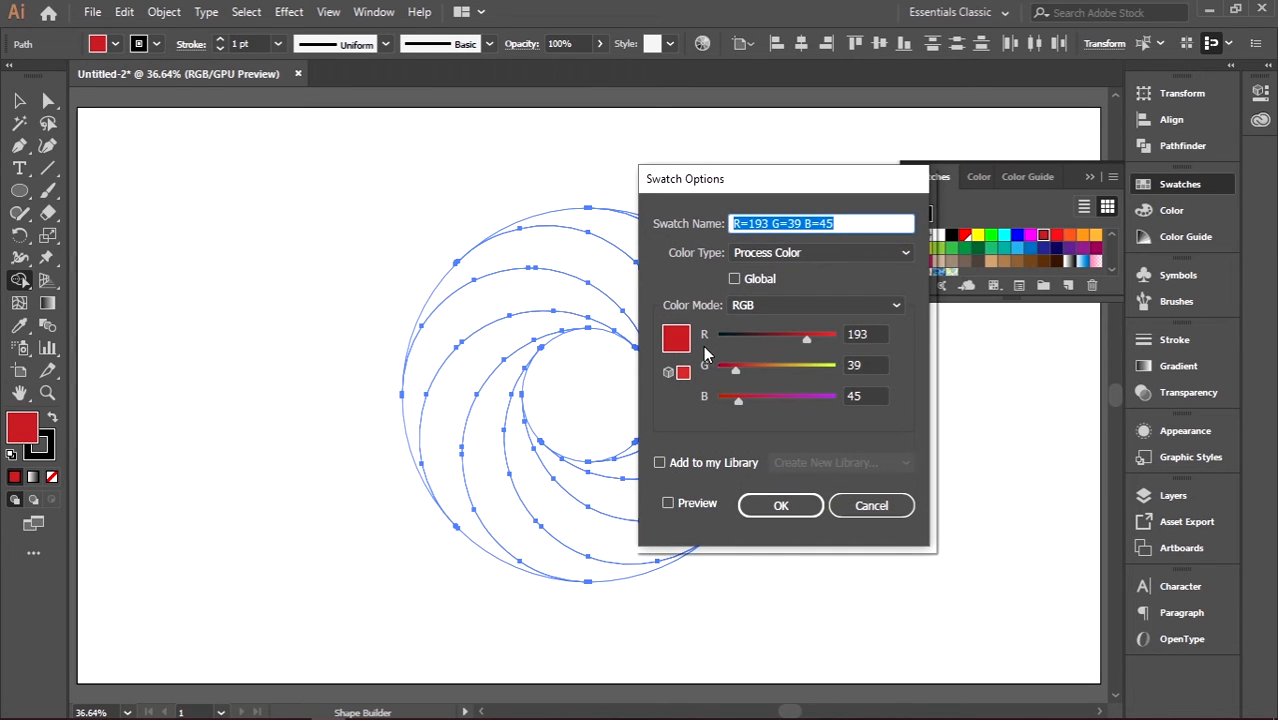
click(735, 279)
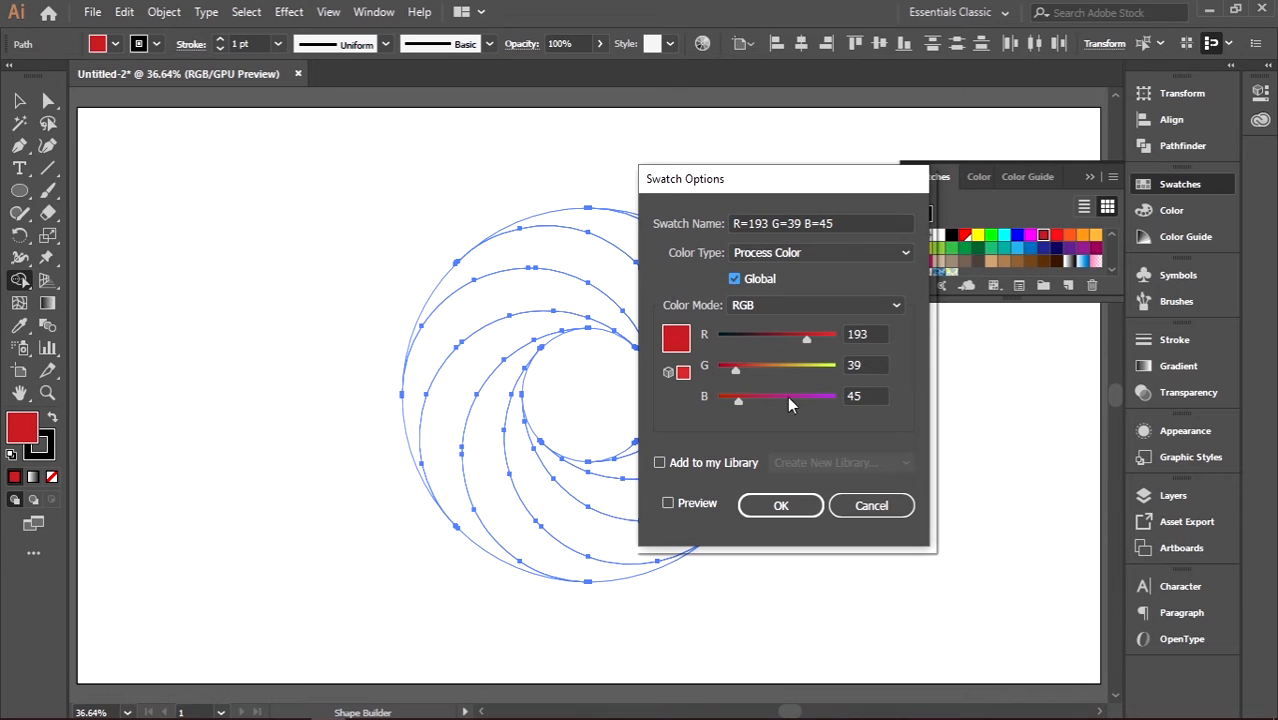
click(782, 504)
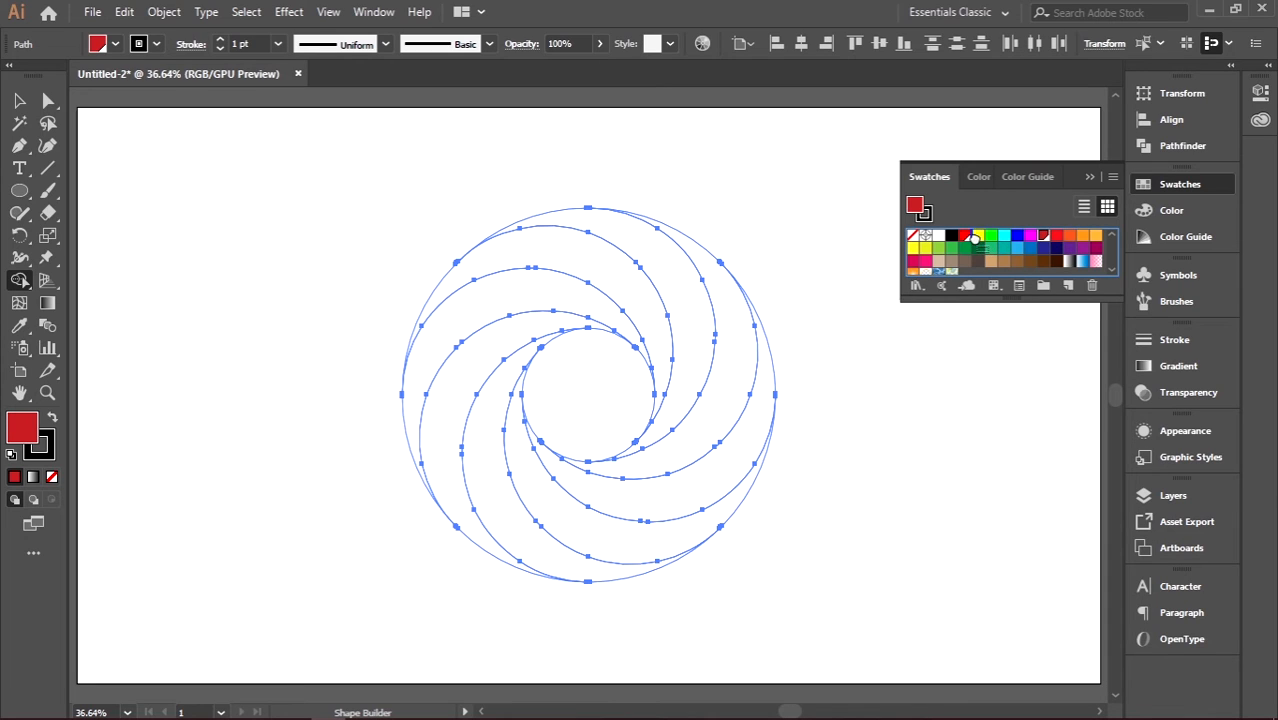
drag(974, 240, 977, 245)
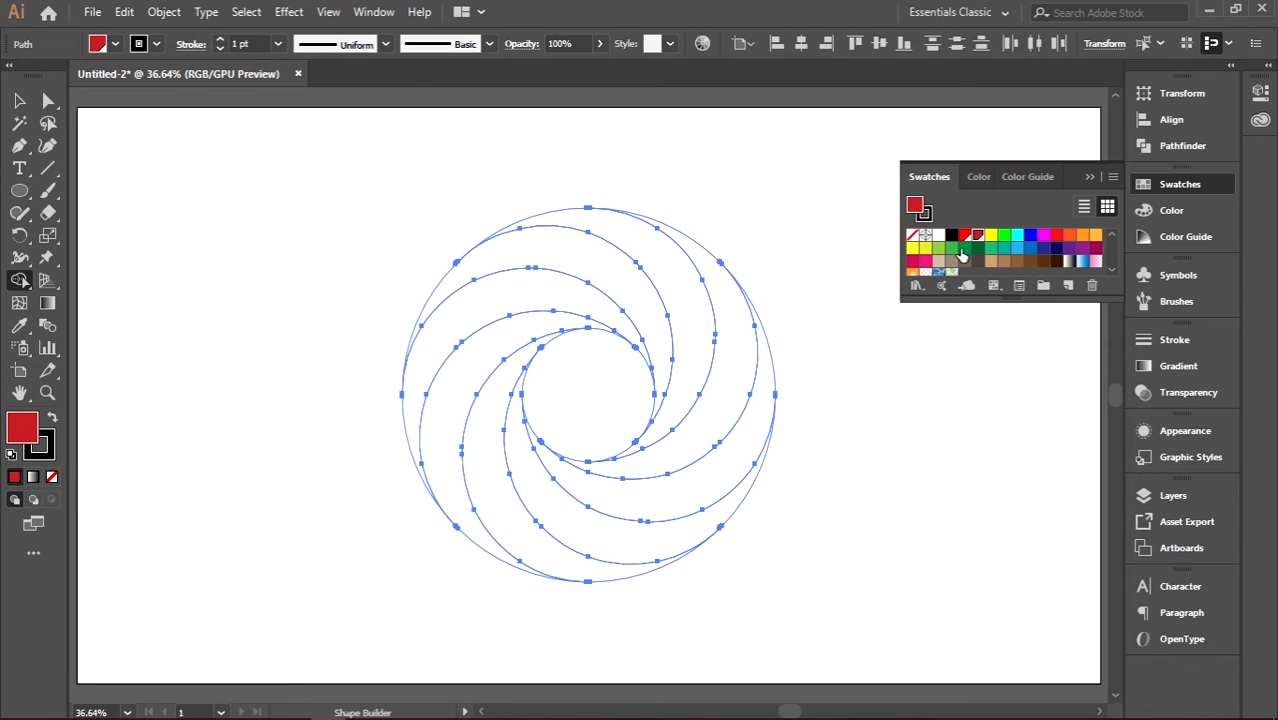
- Turn the RGB Yellow swatch into a global process color
double_click(991, 238)
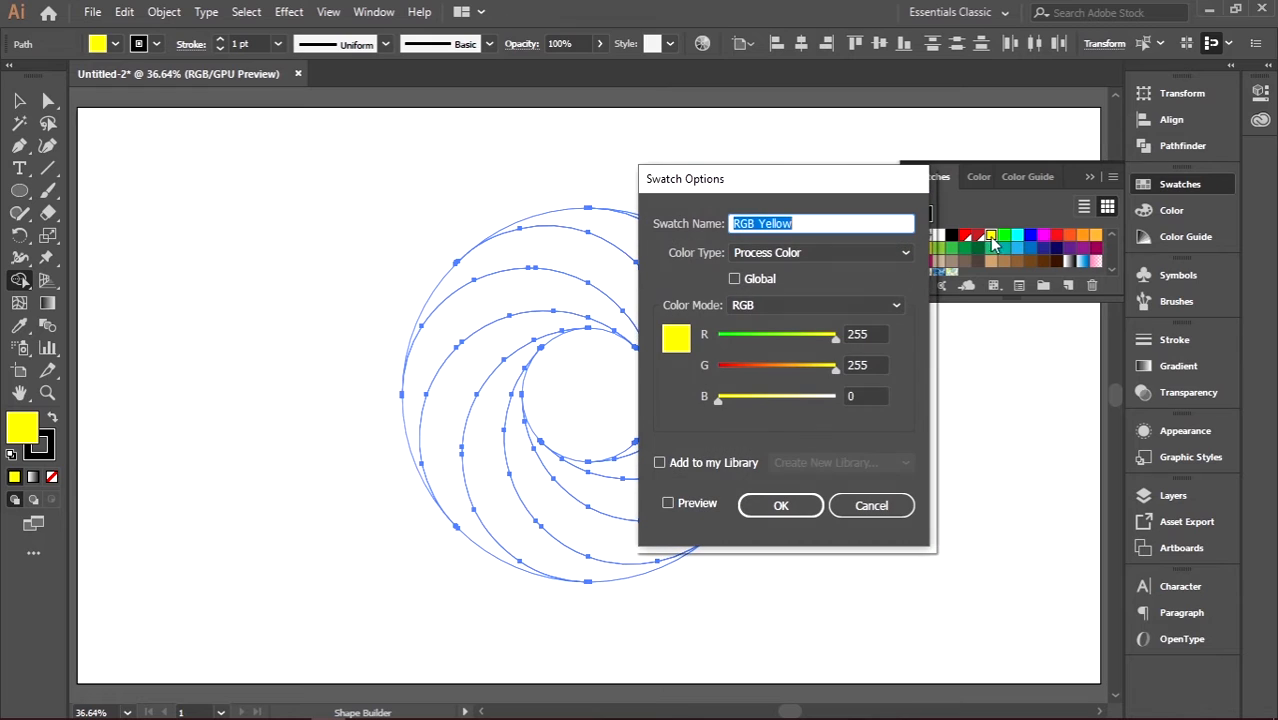
click(735, 279)
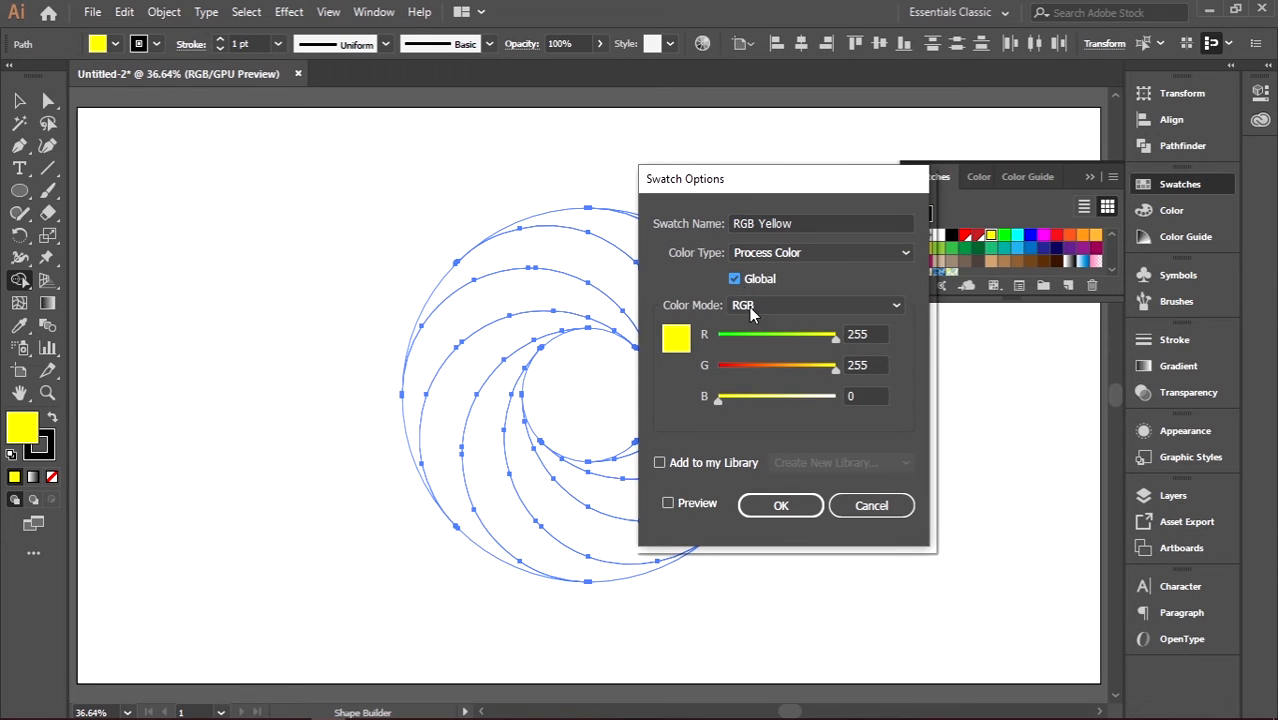
click(781, 507)
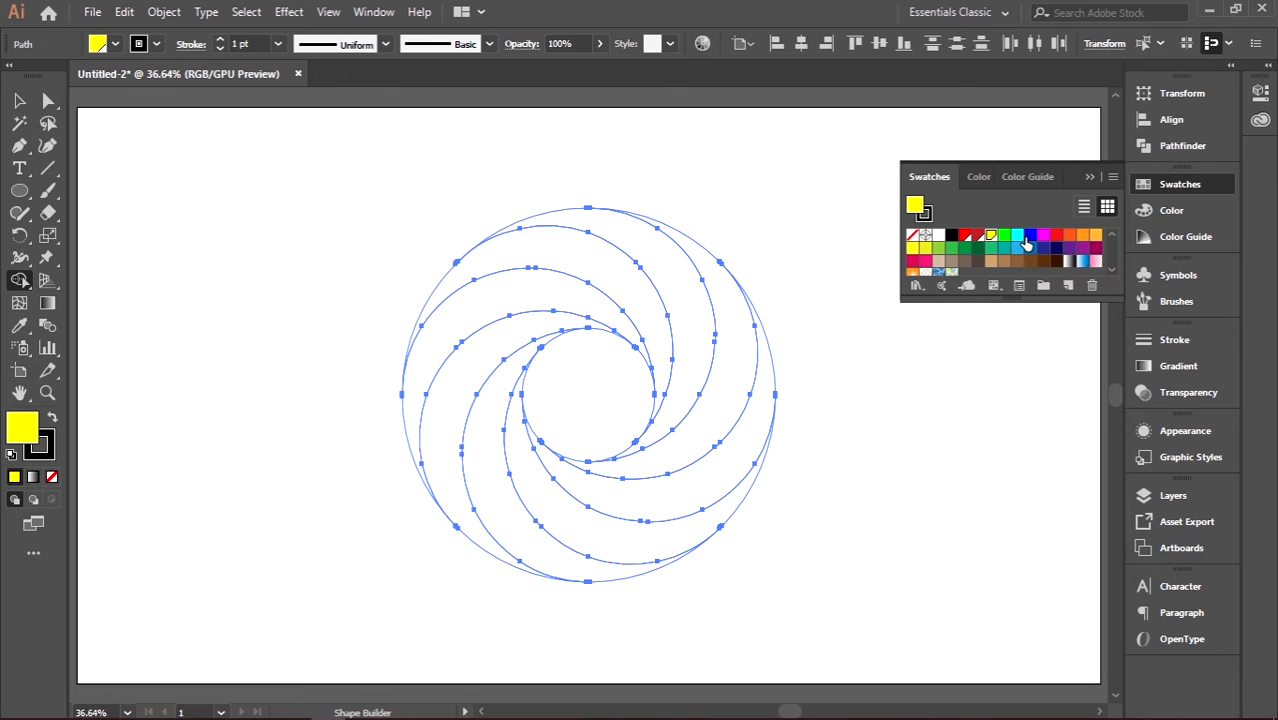
- Make the R=217 G=224 B=33 swatch global and place it directly after RGB Yellow
double_click(925, 249)
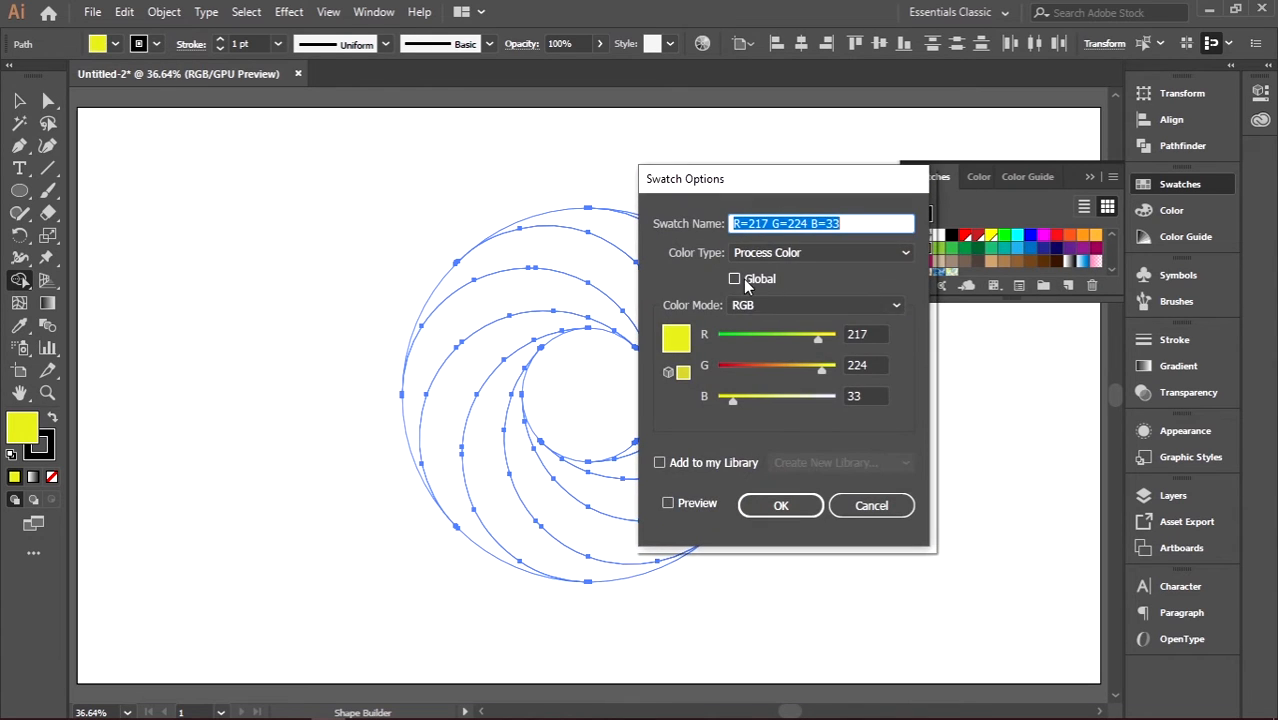
click(738, 281)
click(778, 505)
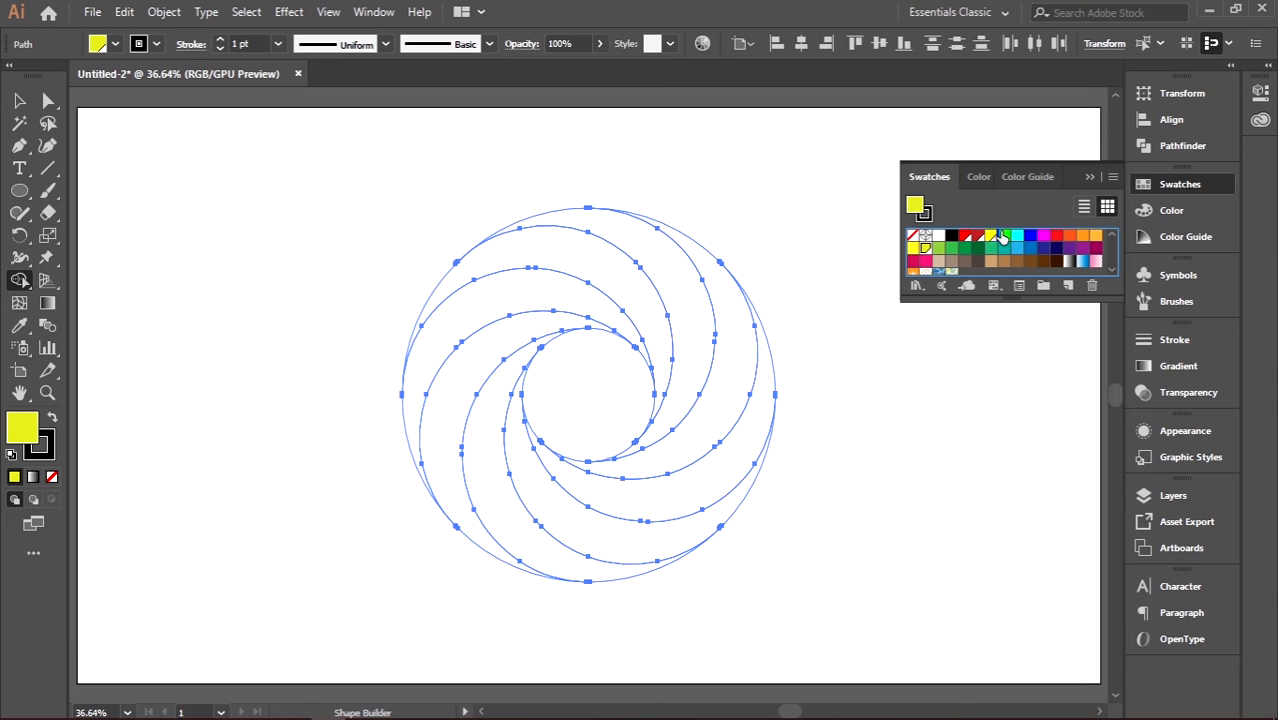
drag(999, 232, 1001, 235)
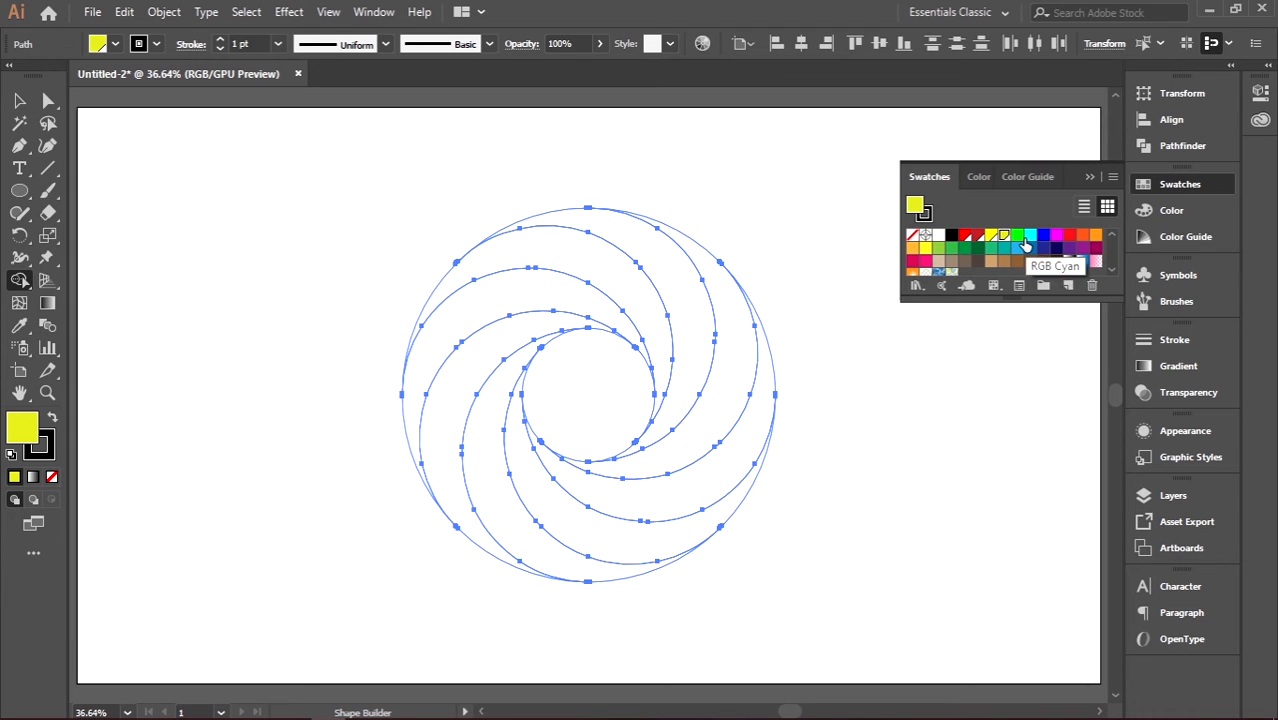
- Turn the RGB Green swatch into a global process color
double_click(1018, 236)
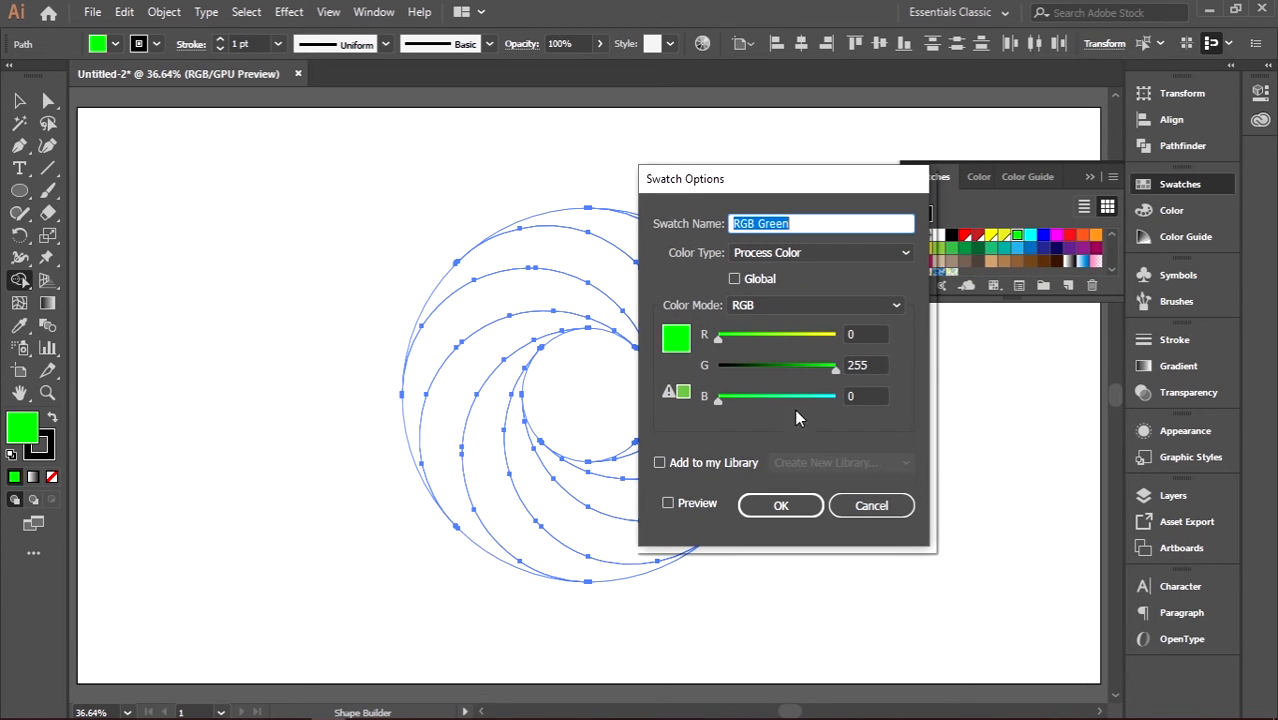
click(735, 279)
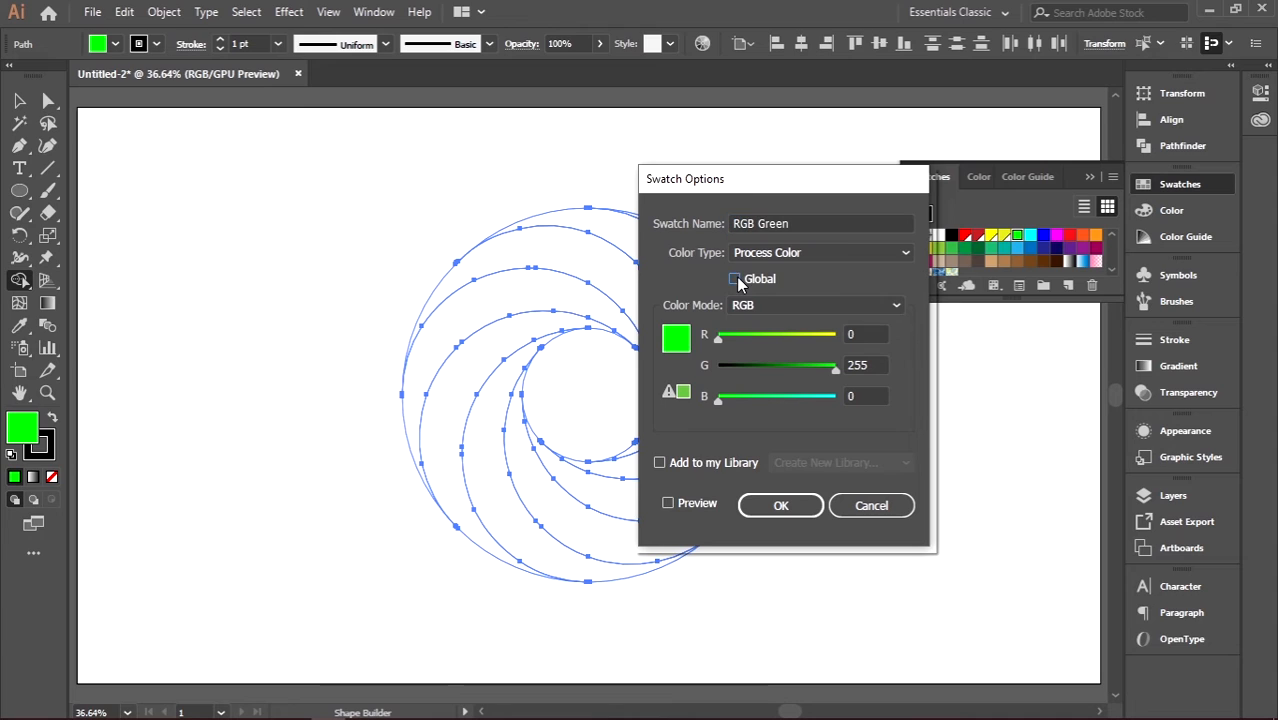
click(779, 506)
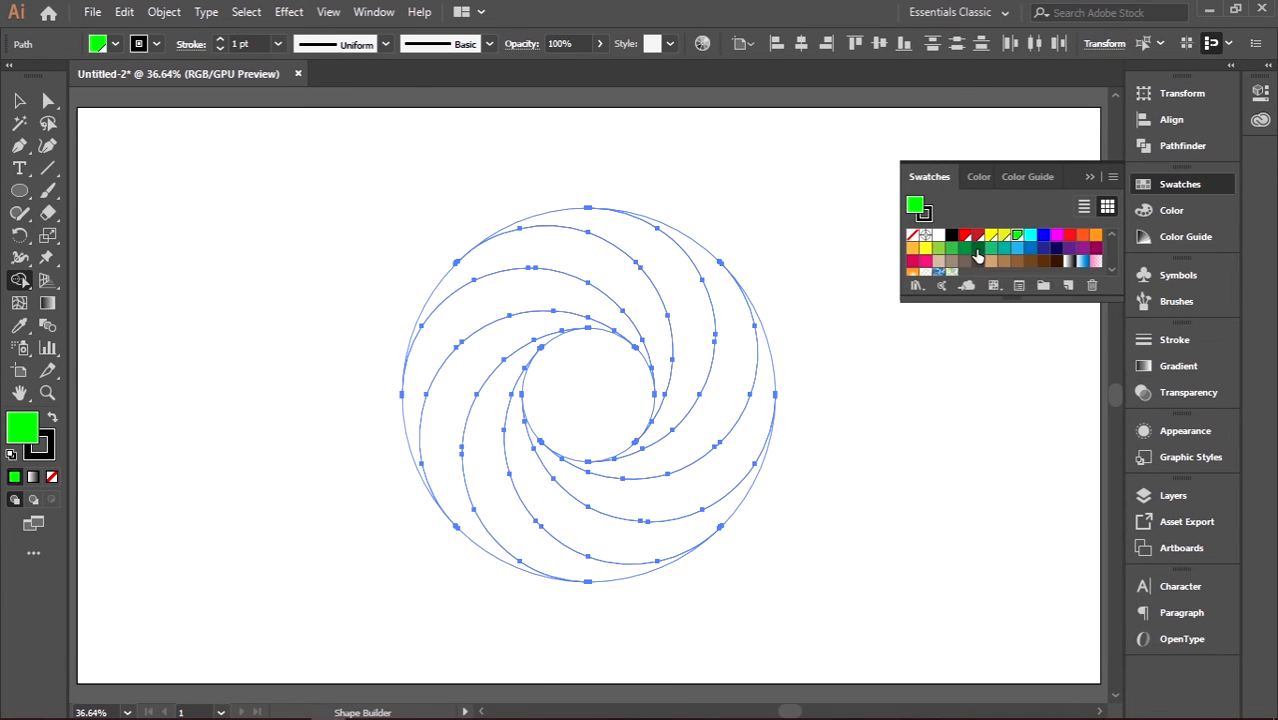
- Make the dark green R=0 G=104 B=55 swatch global and place it directly after RGB Green
double_click(976, 257)
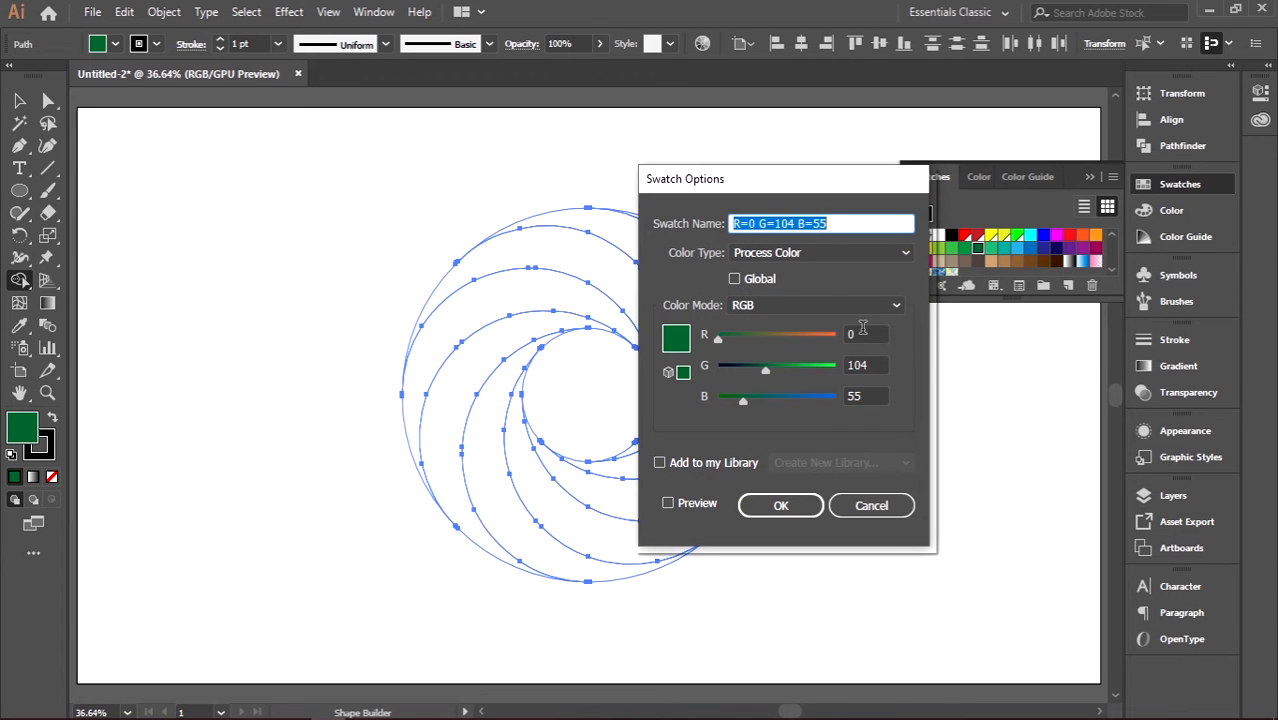
click(736, 281)
click(781, 506)
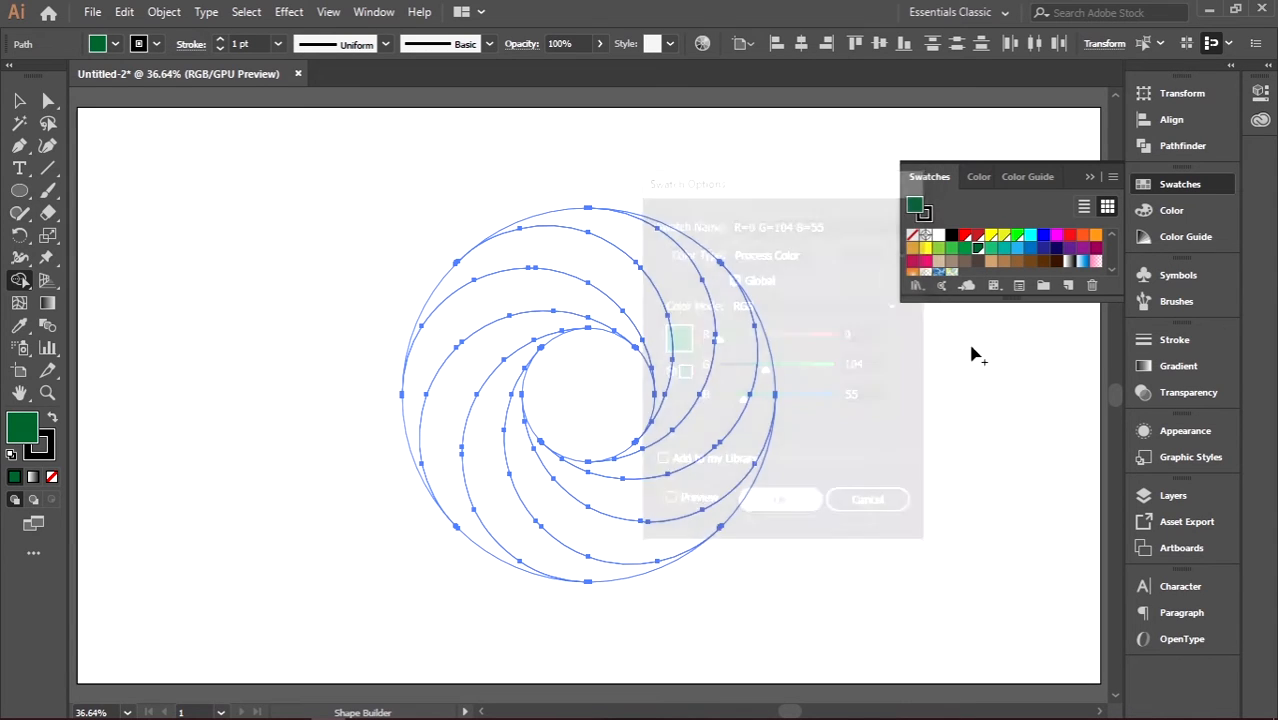
drag(978, 251, 1029, 237)
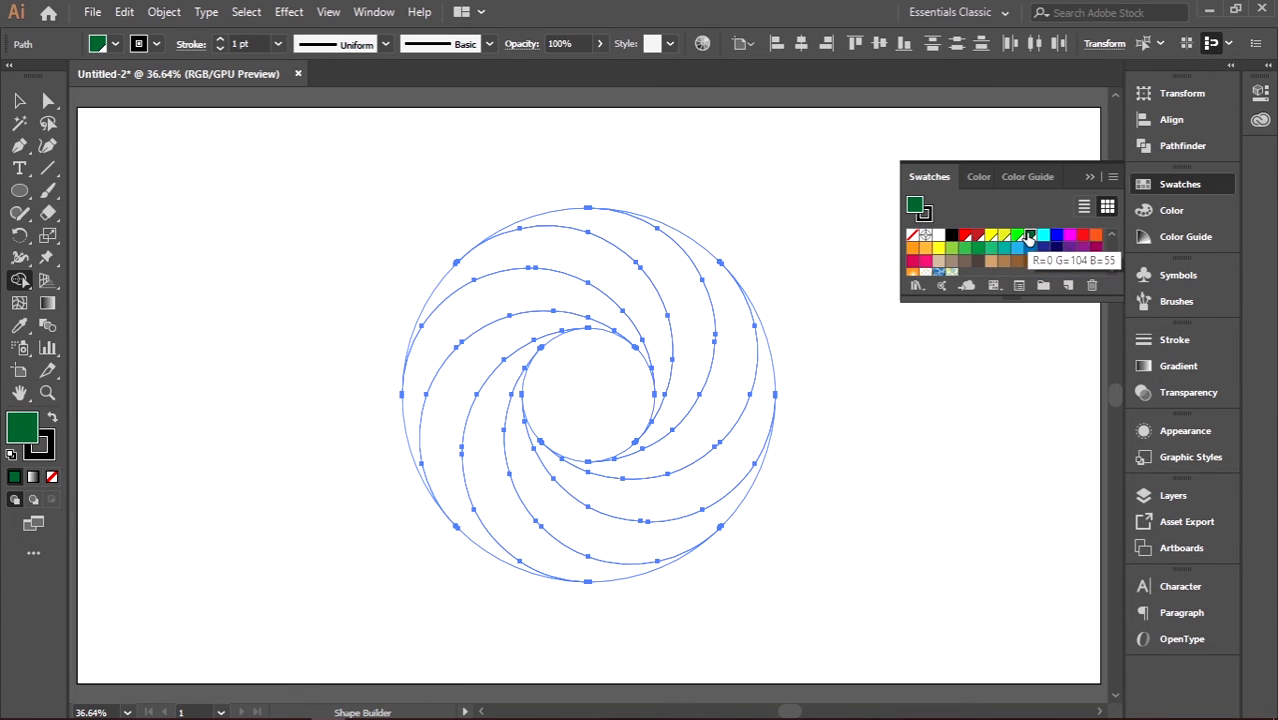
click(1087, 177)
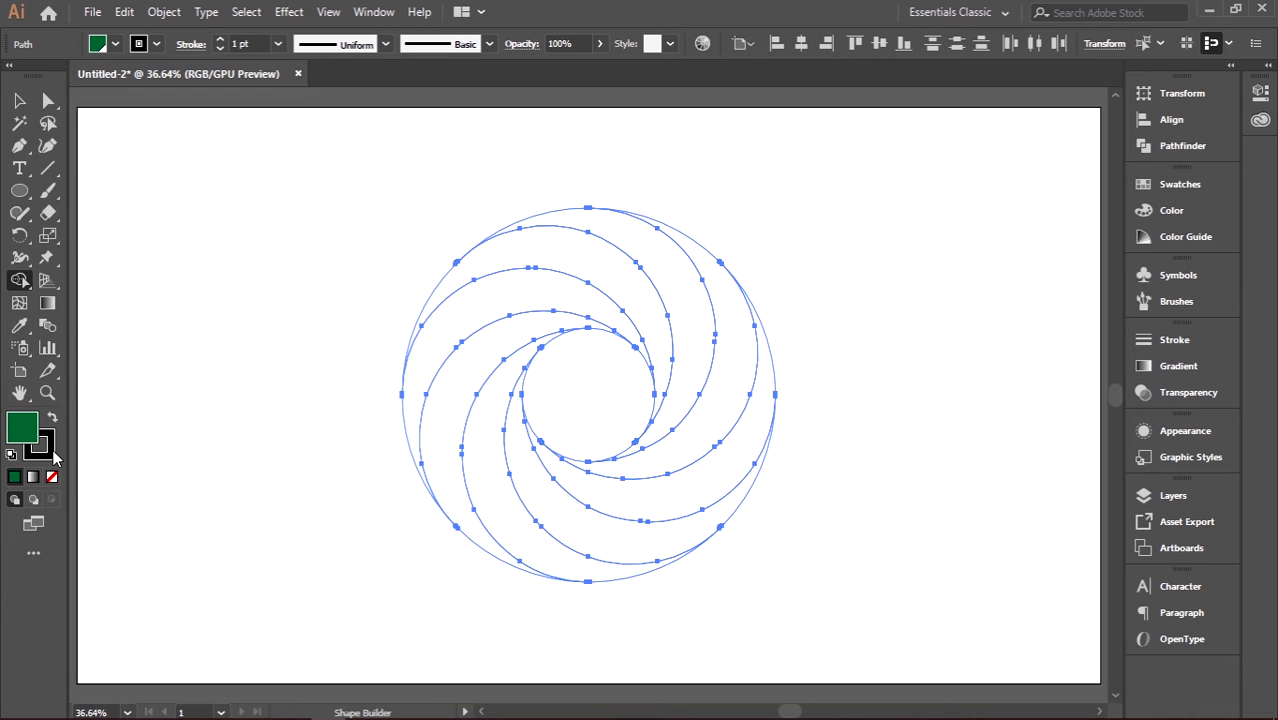
- Reselect all the swirl pieces and fill them with the white-to-black linear gradient
mouse_move(340, 235)
mouse_down()
mouse_move(562, 500)
mouse_move(834, 613)
mouse_move(546, 621)
mouse_move(341, 520)
mouse_up()
key(ctrl+z)
key(v)
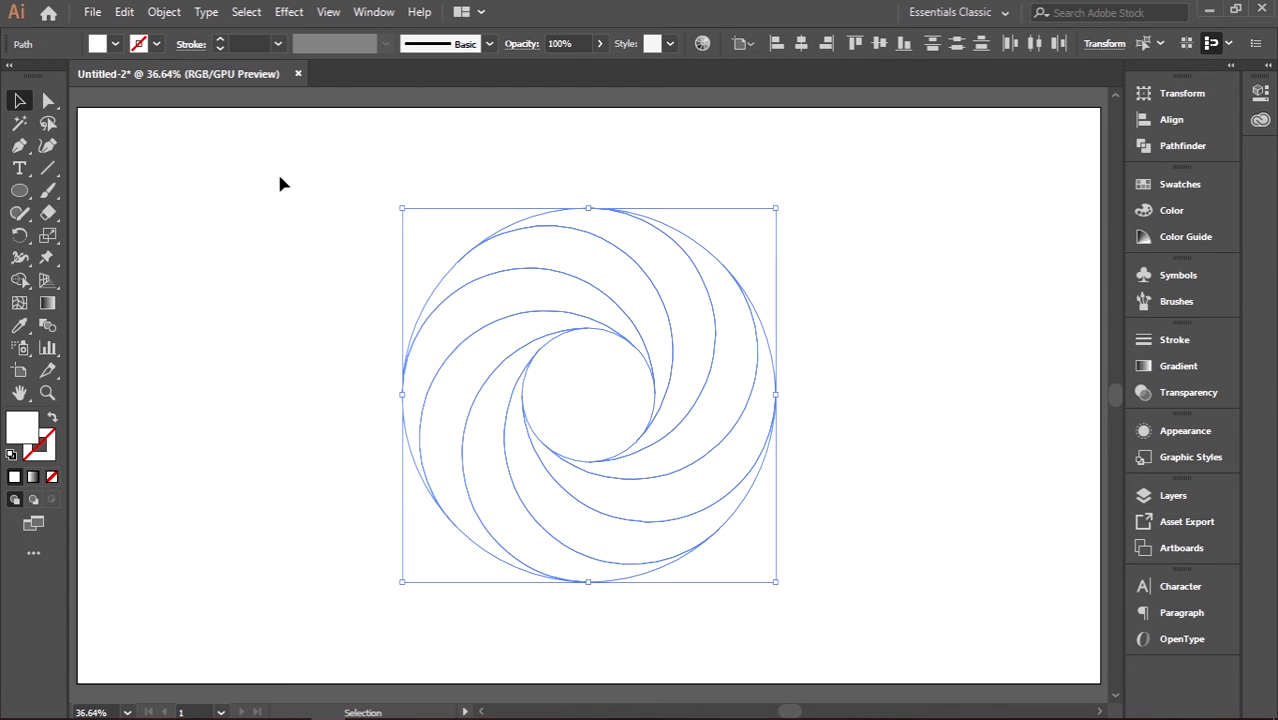
click(282, 190)
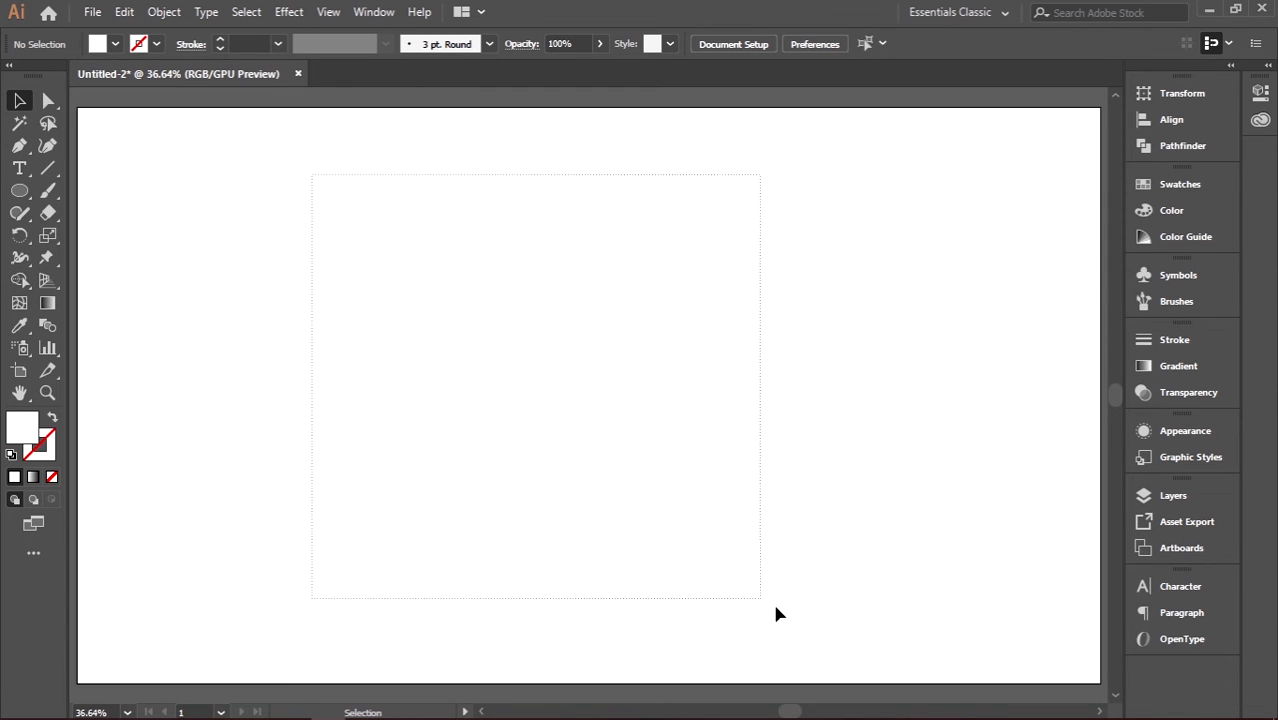
drag(844, 598, 843, 592)
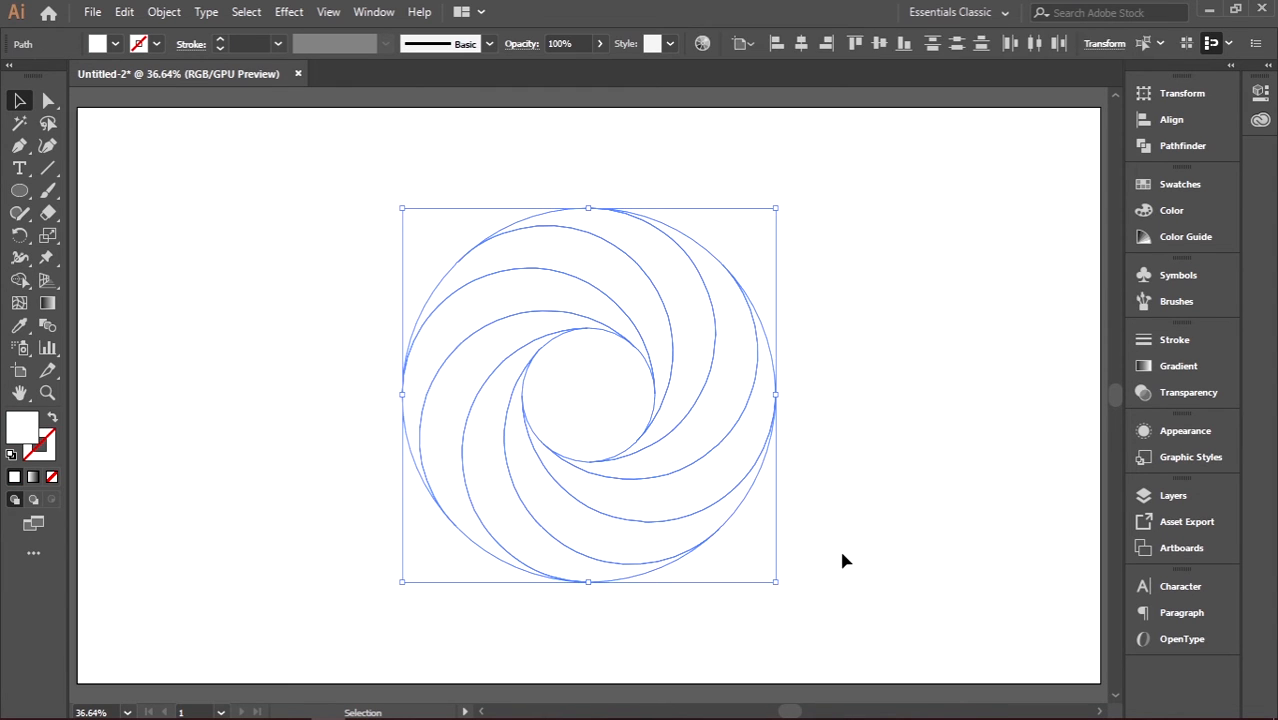
click(1170, 370)
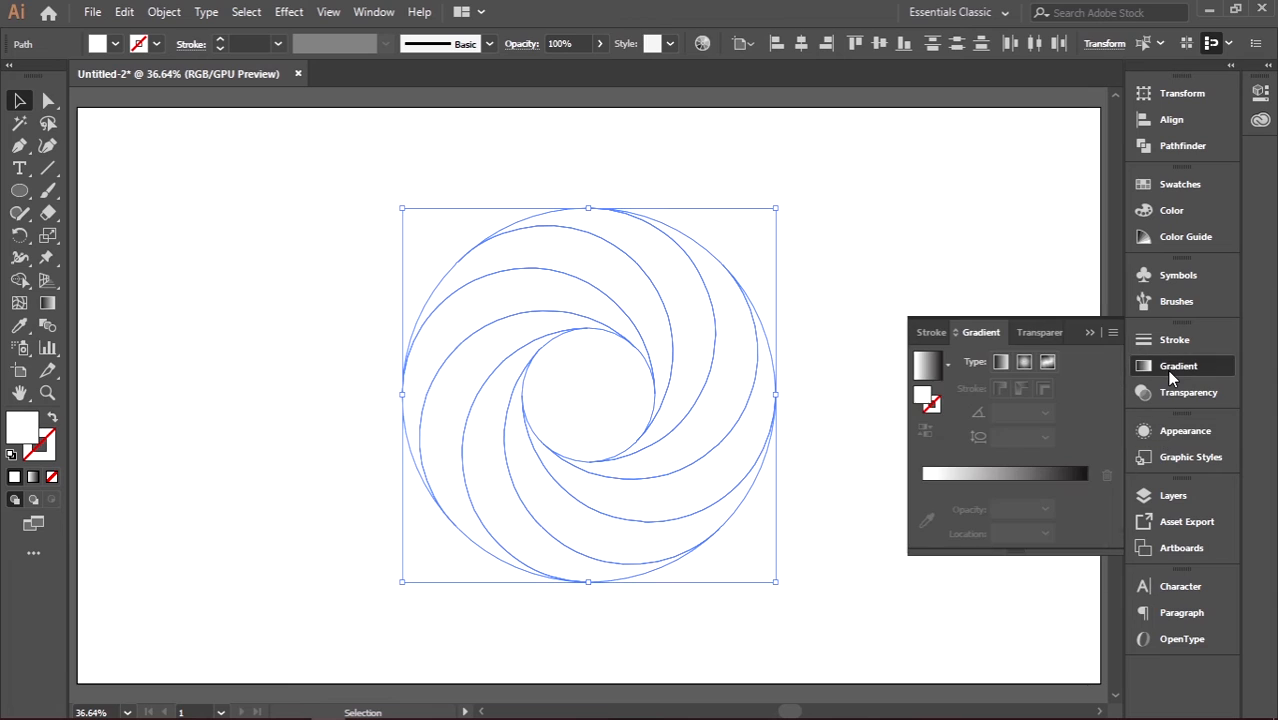
click(1003, 468)
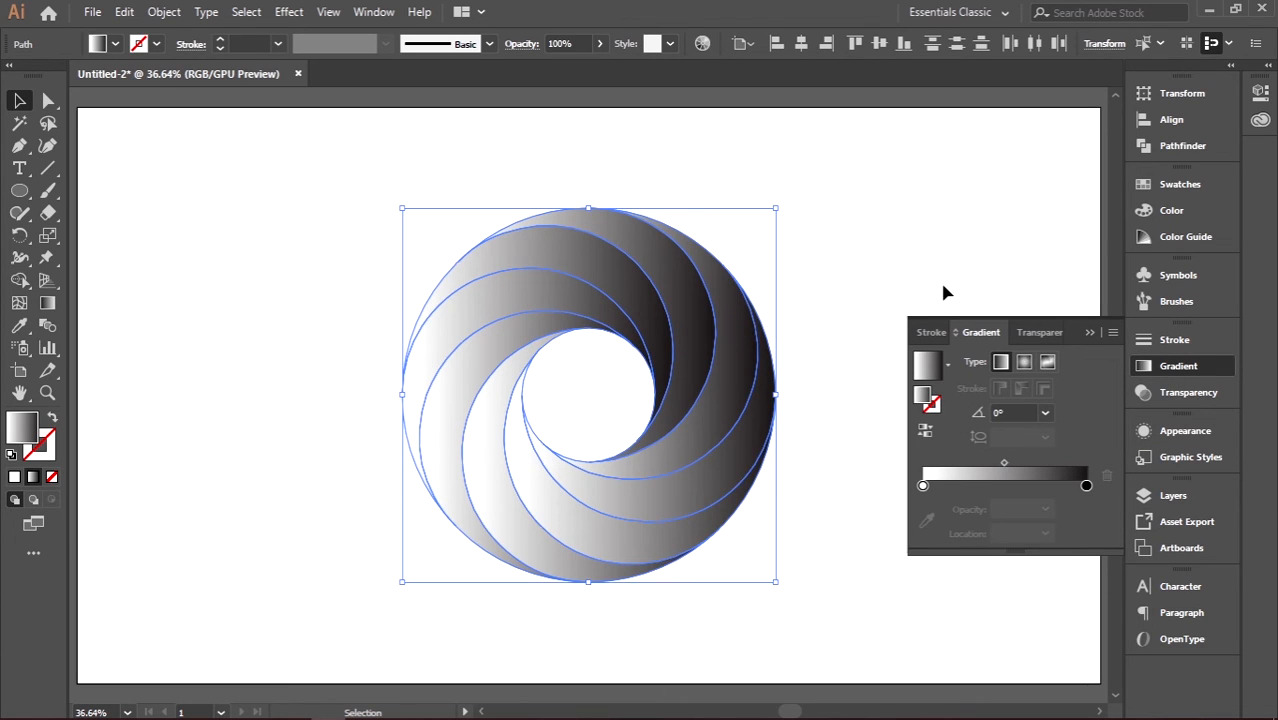
- Select only the four adjacent blades running from the swirl's left side over its top to the upper right
click(793, 305)
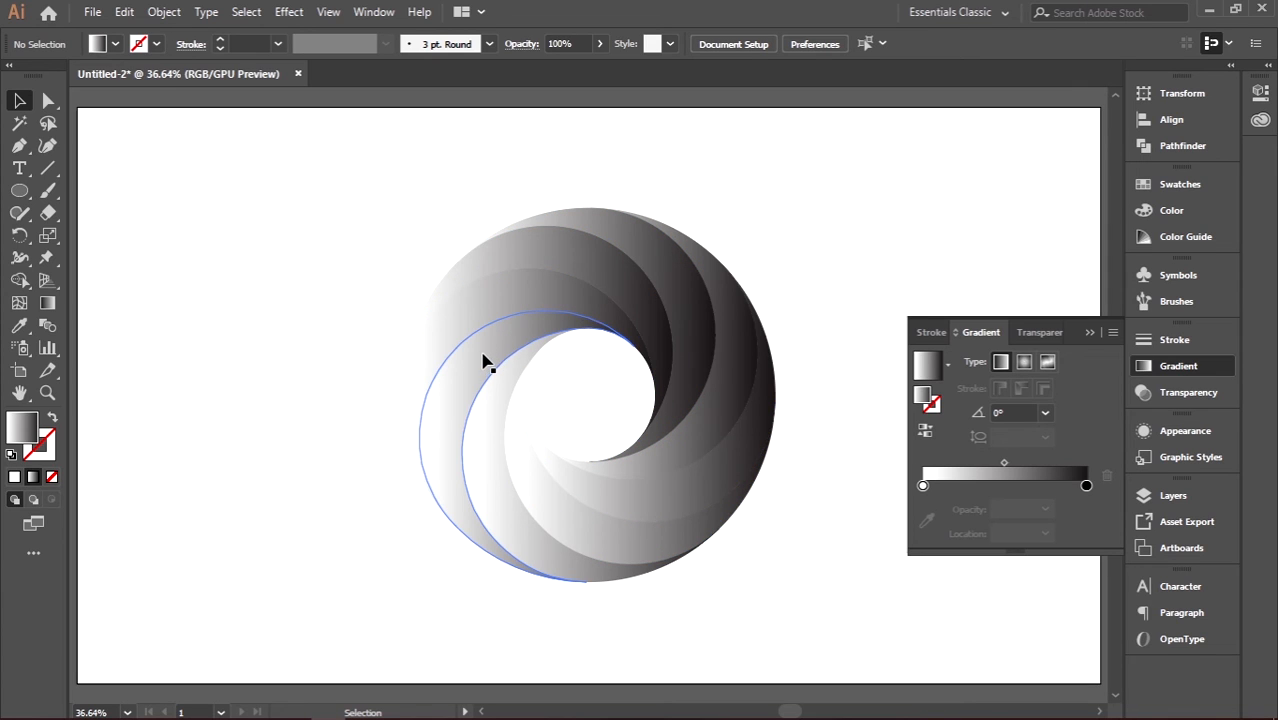
shift+click(486, 358)
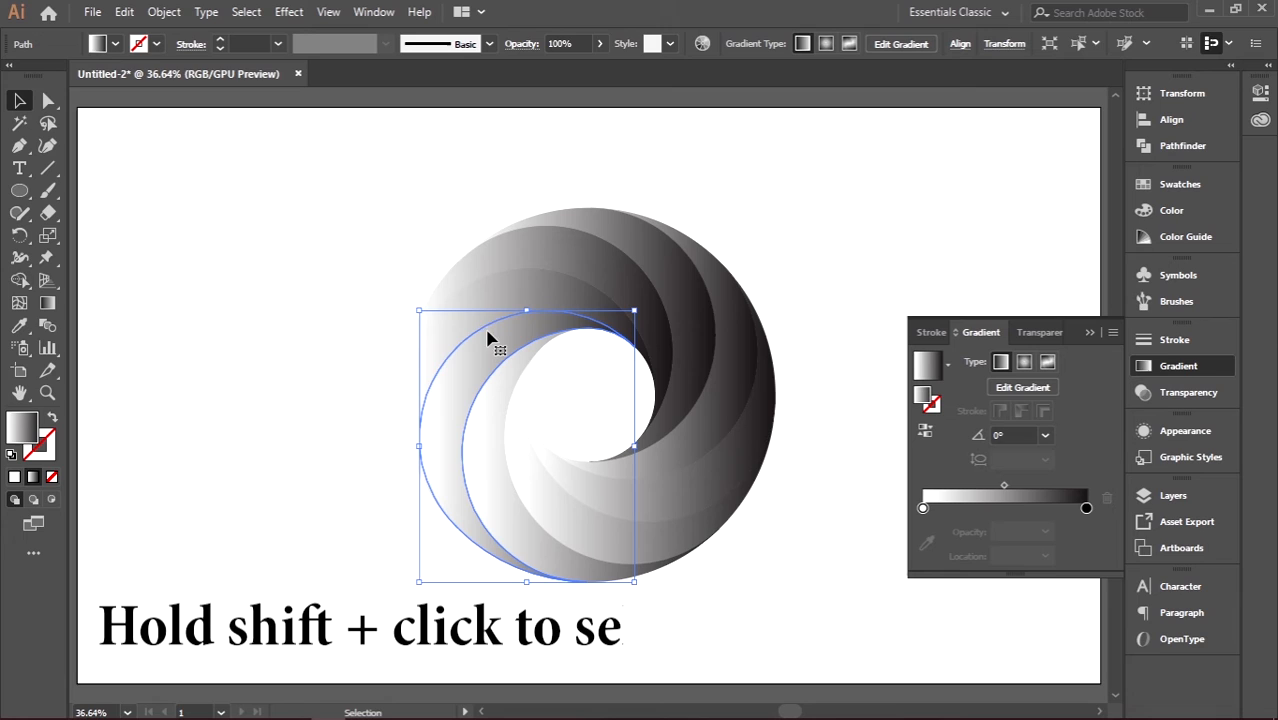
shift+click(535, 292)
shift+click(600, 258)
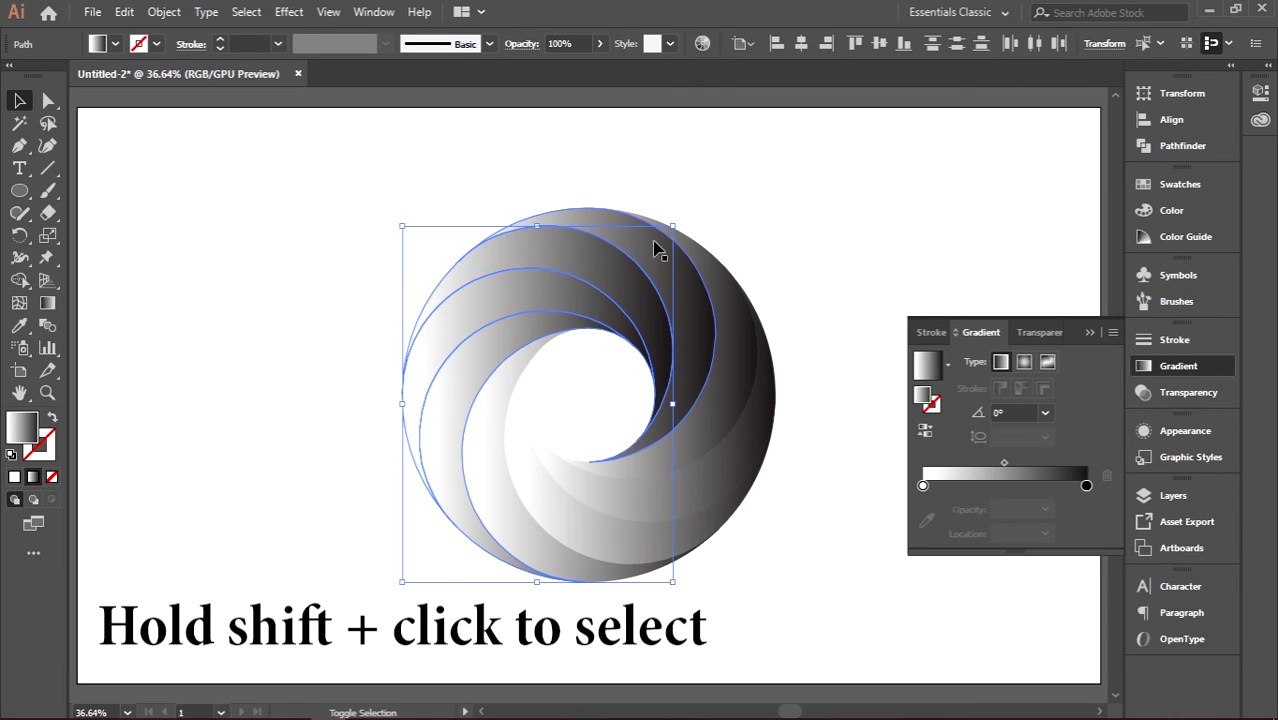
shift+click(683, 287)
shift+click(731, 358)
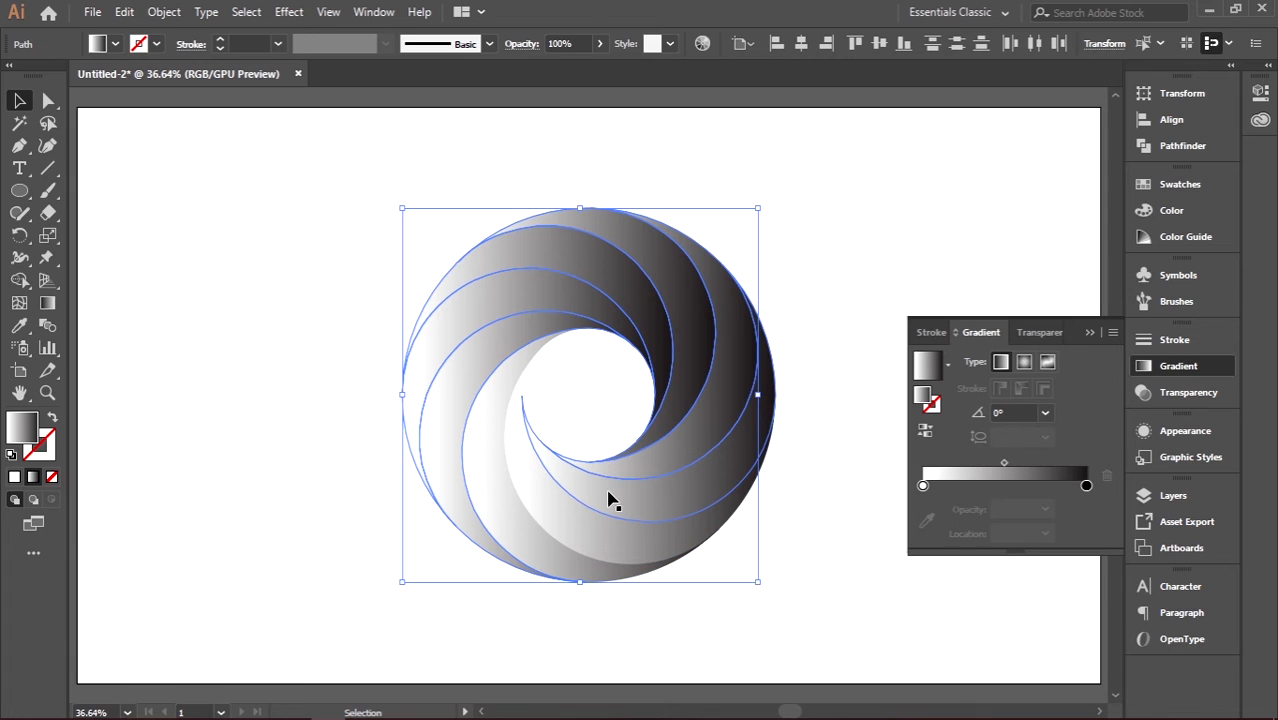
shift+click(750, 372)
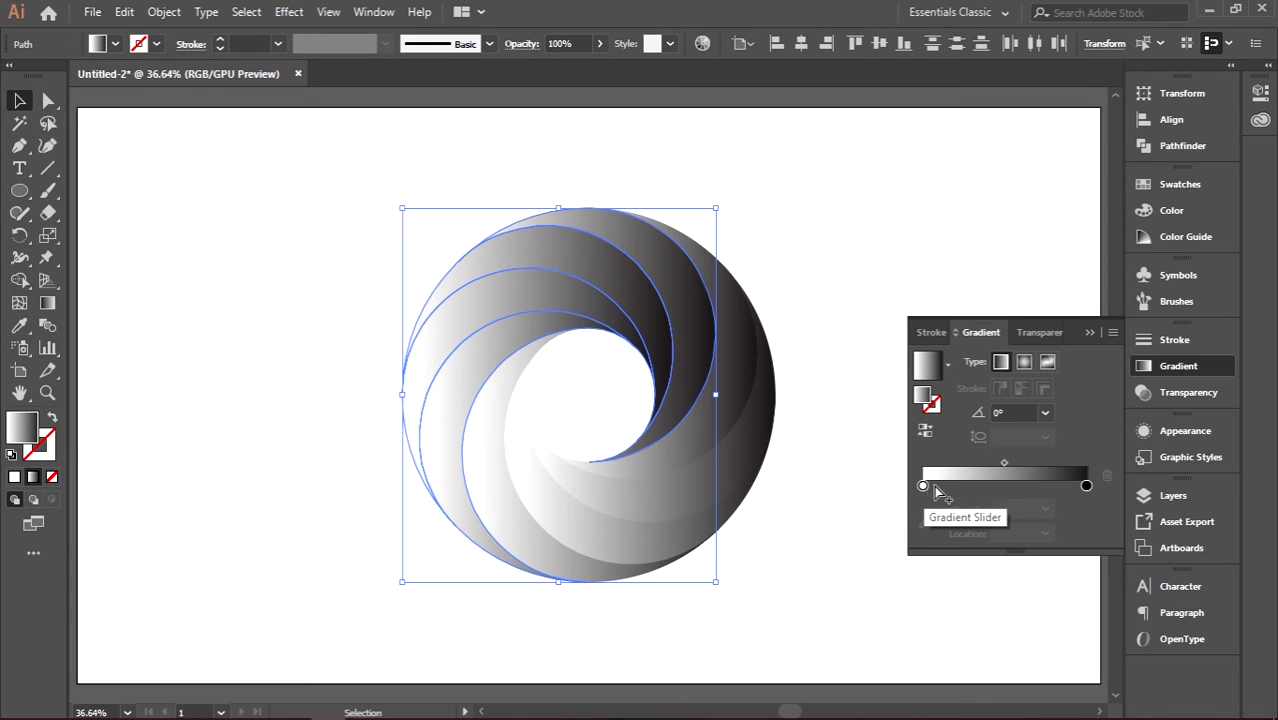
- Add a gradient stop at 47.77% and color the start, middle and end stops RGB Red, RGB Yellow and RGB Green
click(1001, 486)
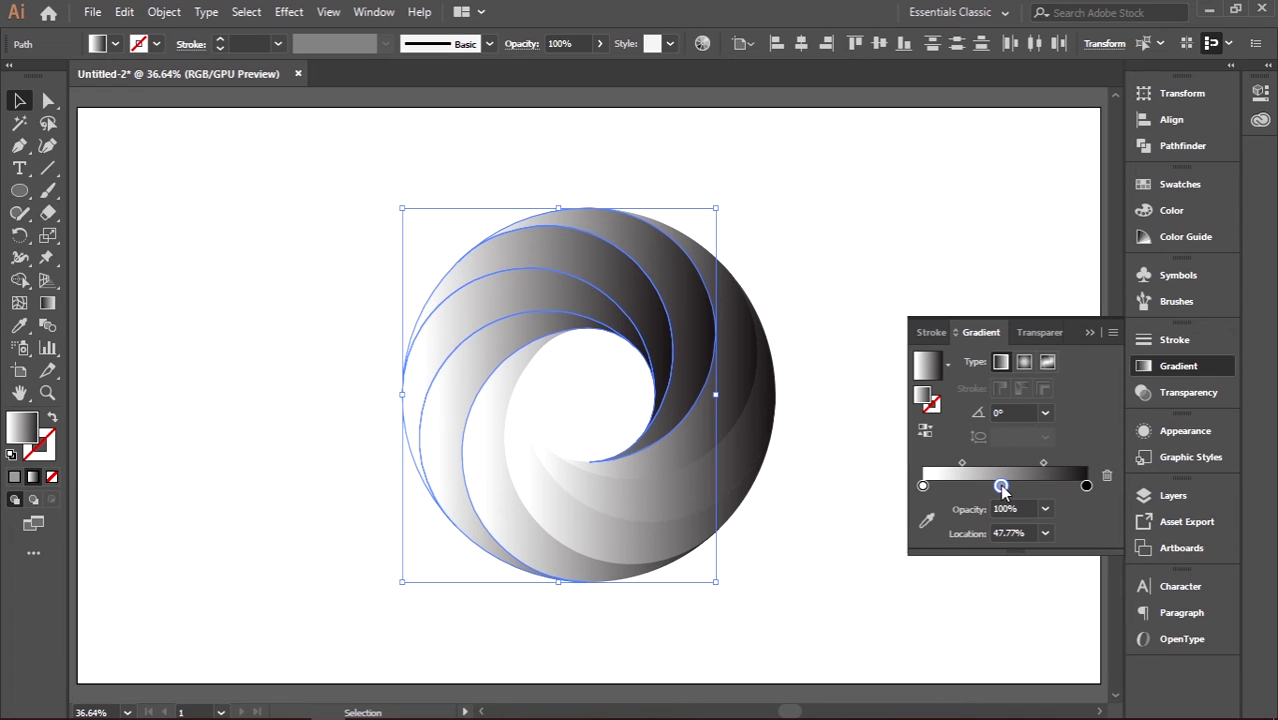
double_click(923, 486)
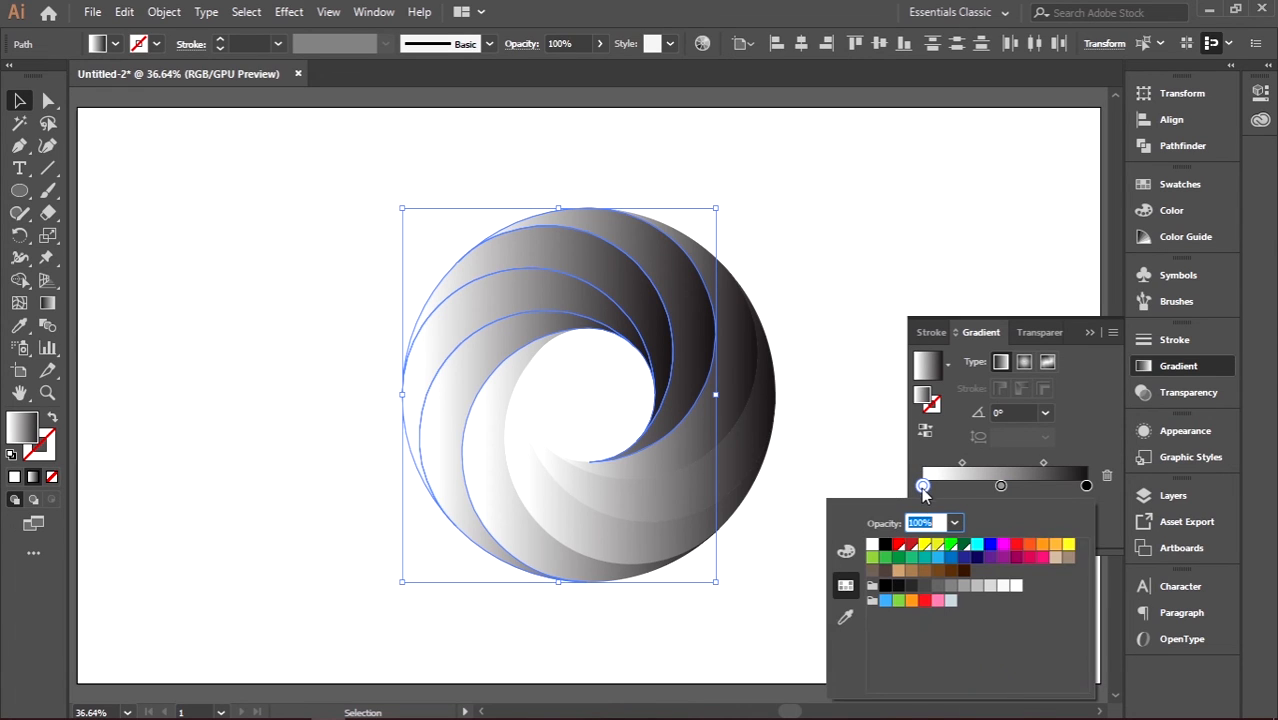
click(899, 546)
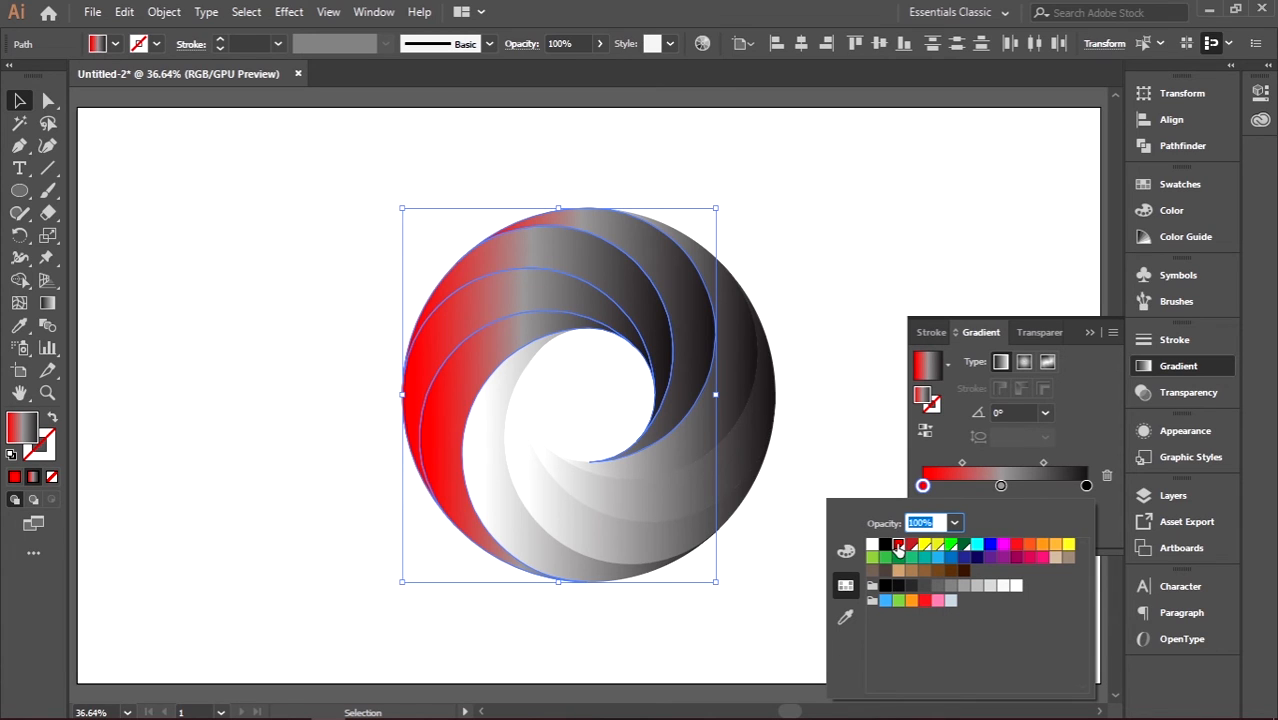
double_click(1000, 486)
click(925, 547)
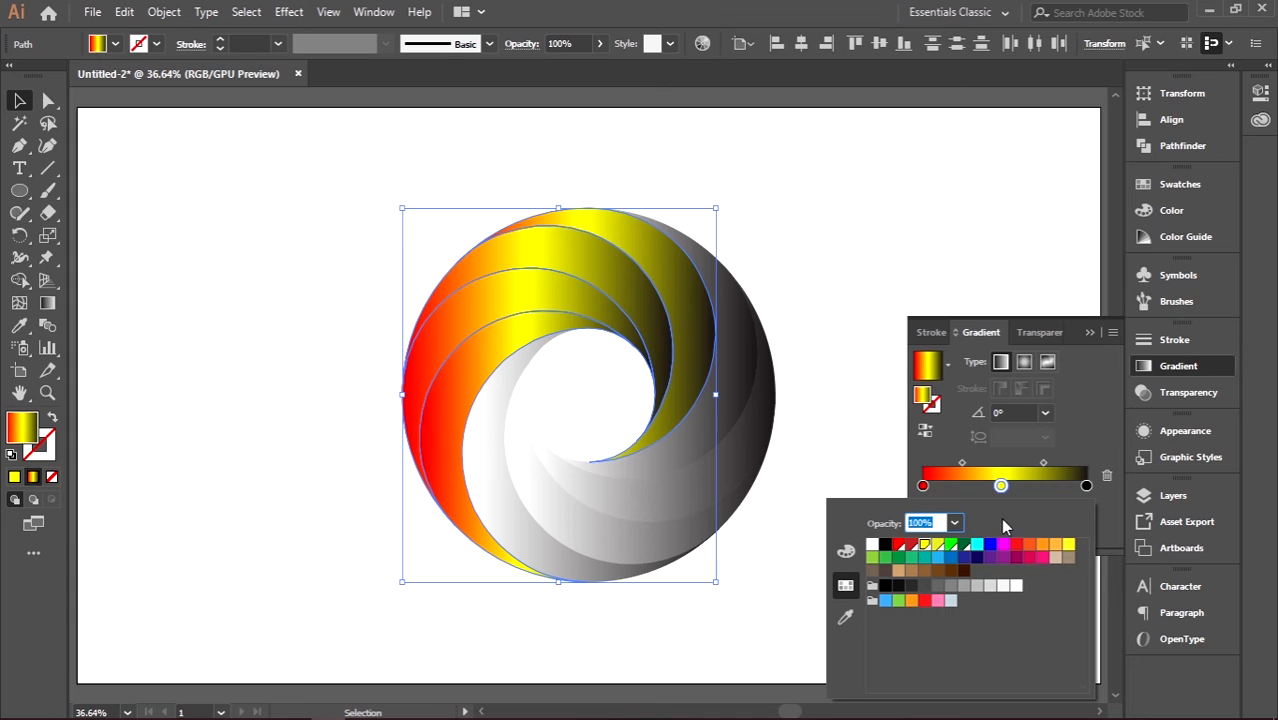
double_click(1086, 486)
click(952, 546)
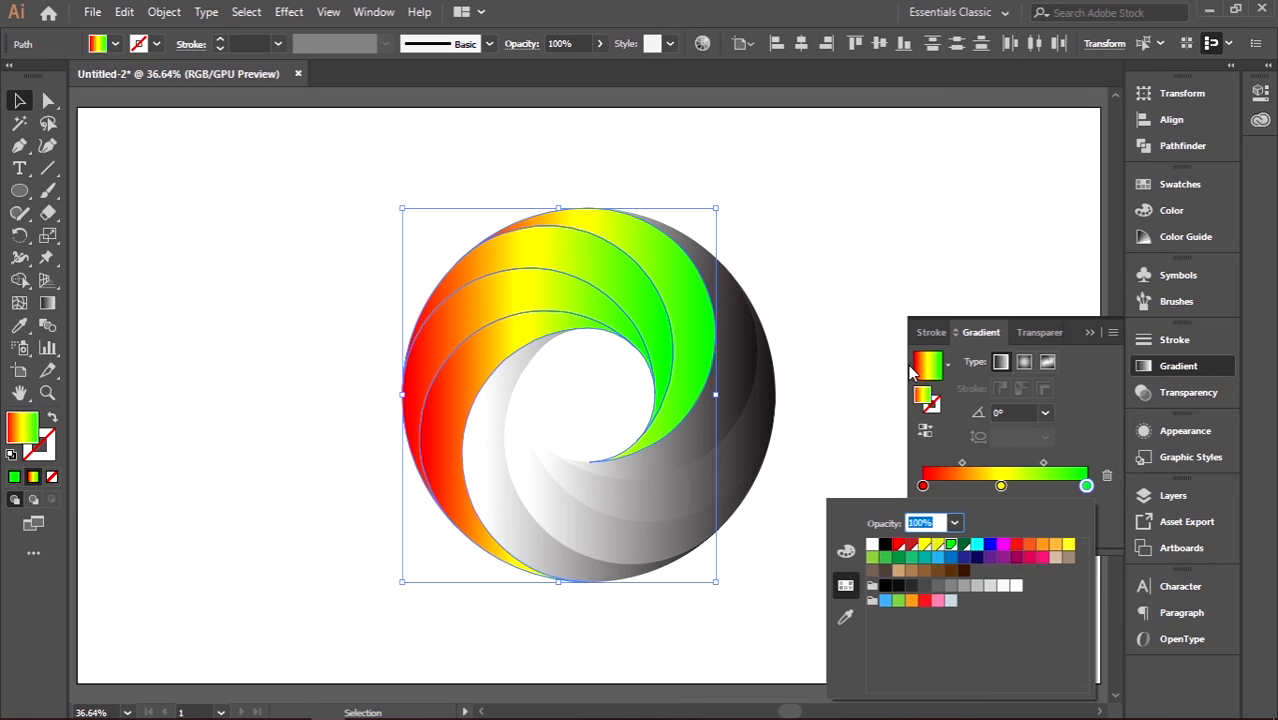
click(1089, 334)
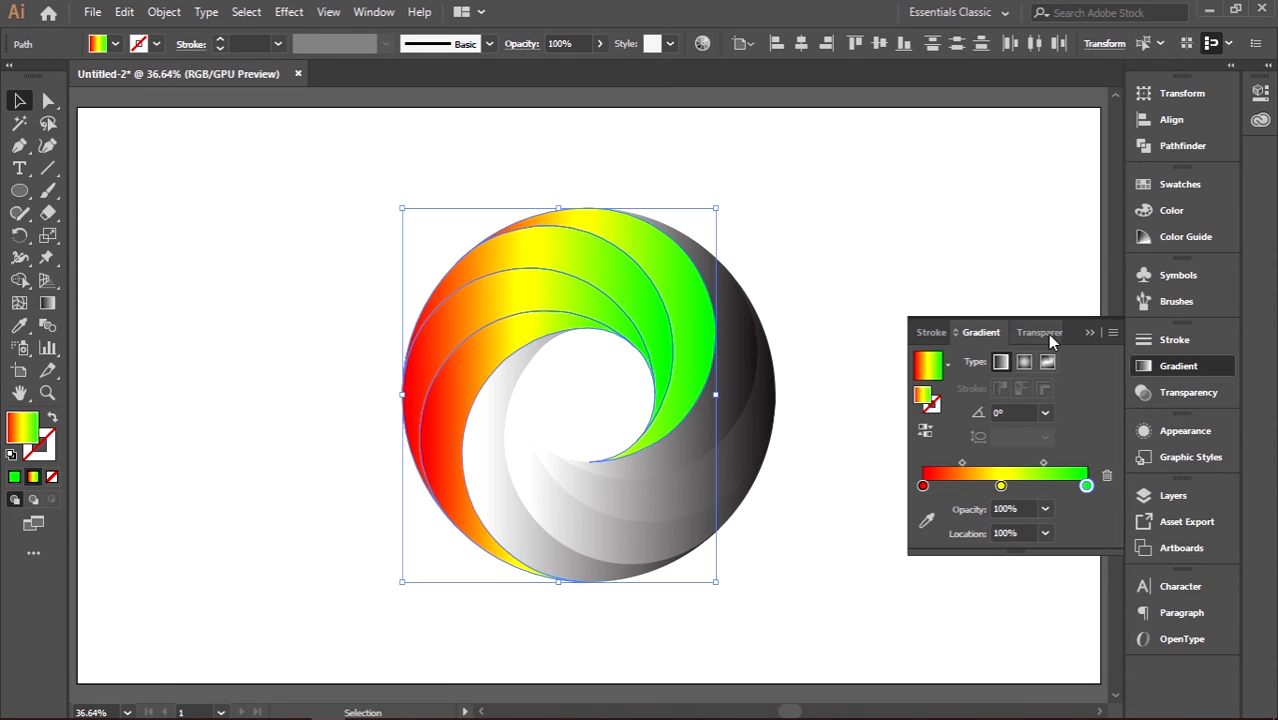
- Select the four remaining gray blades and add a middle stop at 50% to their gradient
click(810, 340)
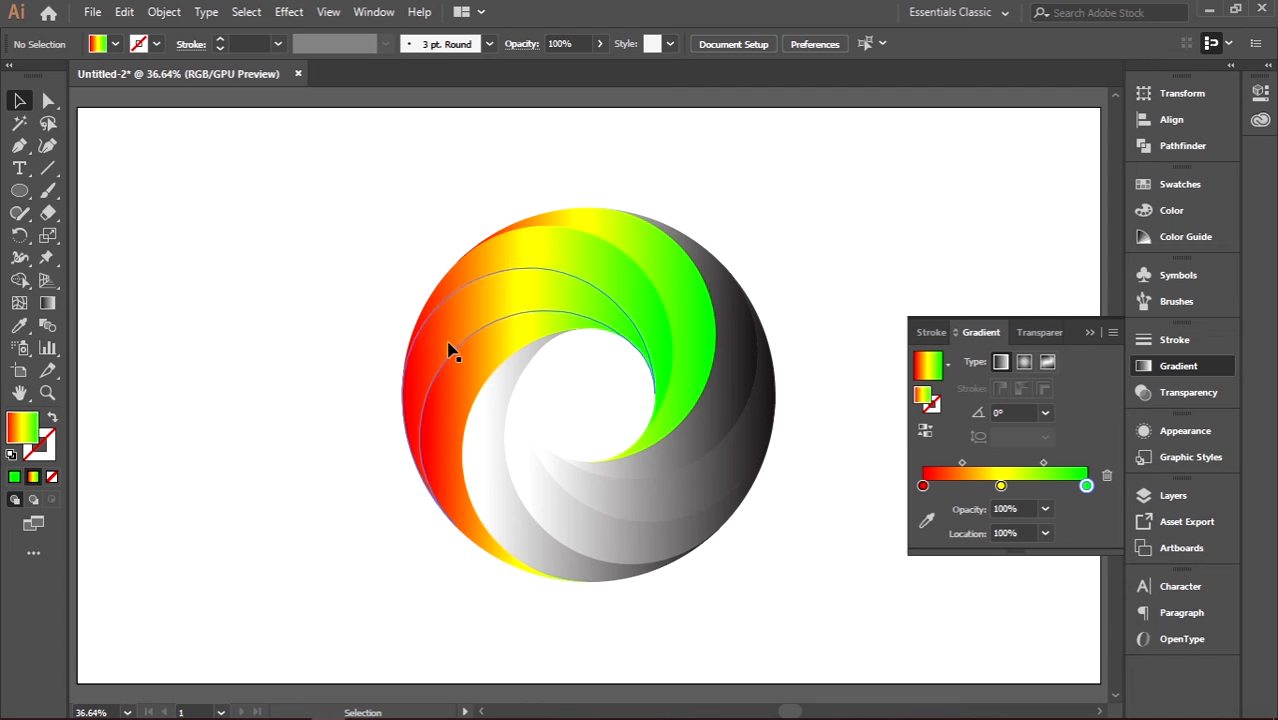
click(500, 468)
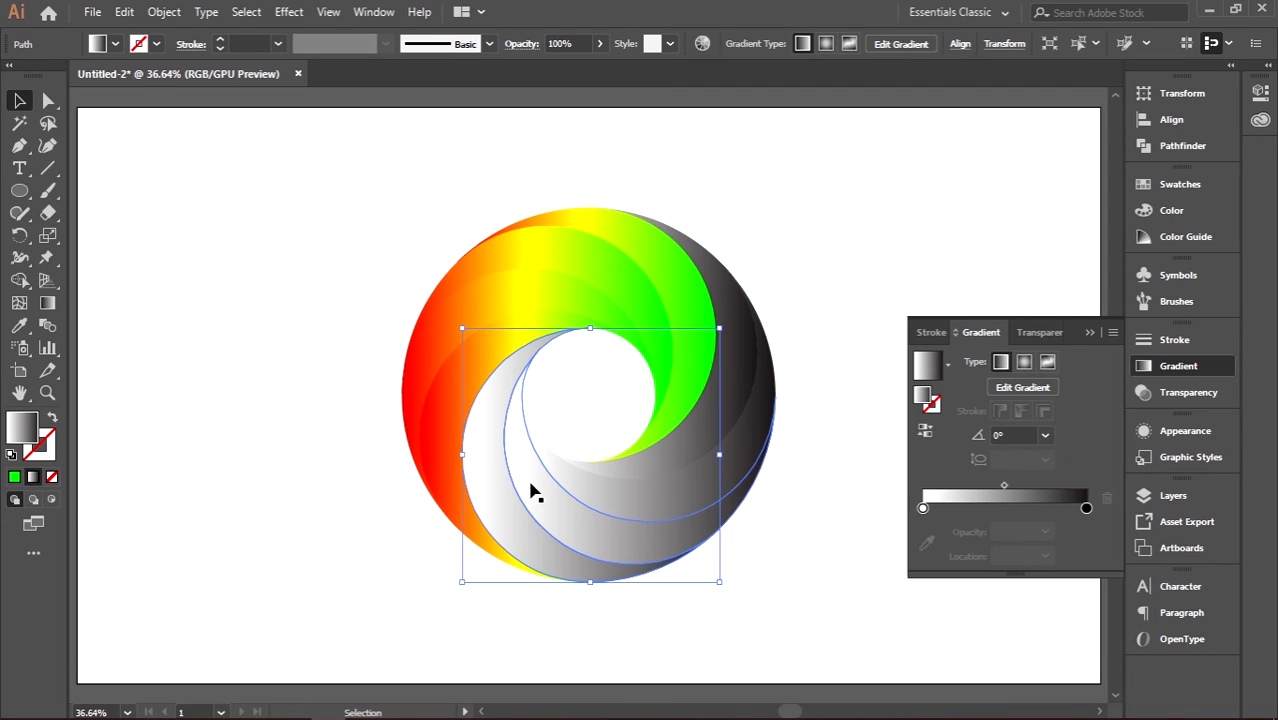
shift+click(579, 499)
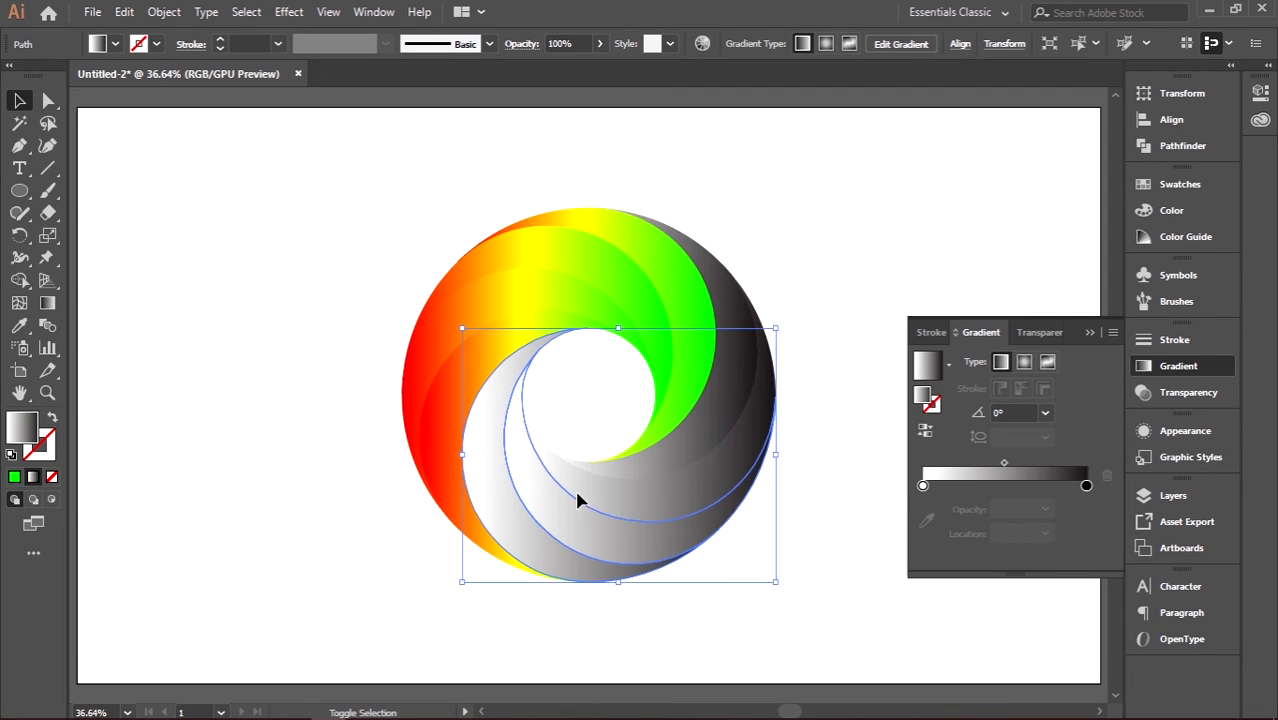
shift+click(699, 443)
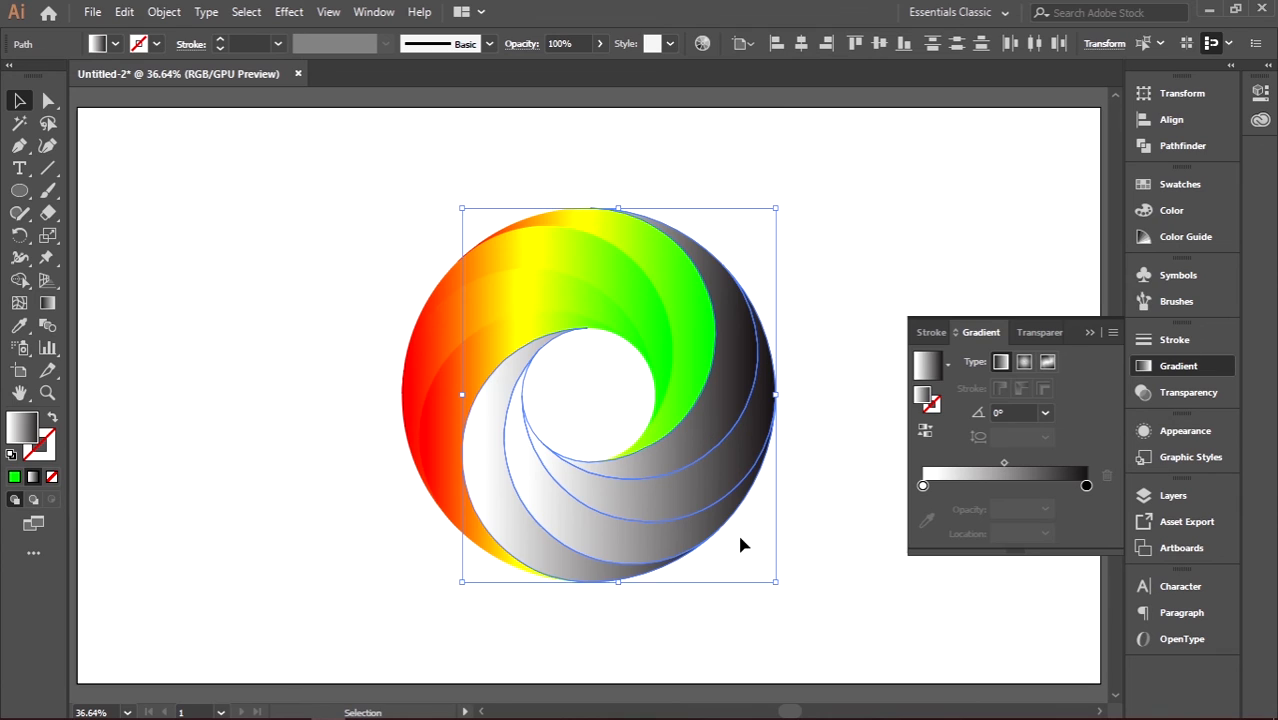
click(1003, 486)
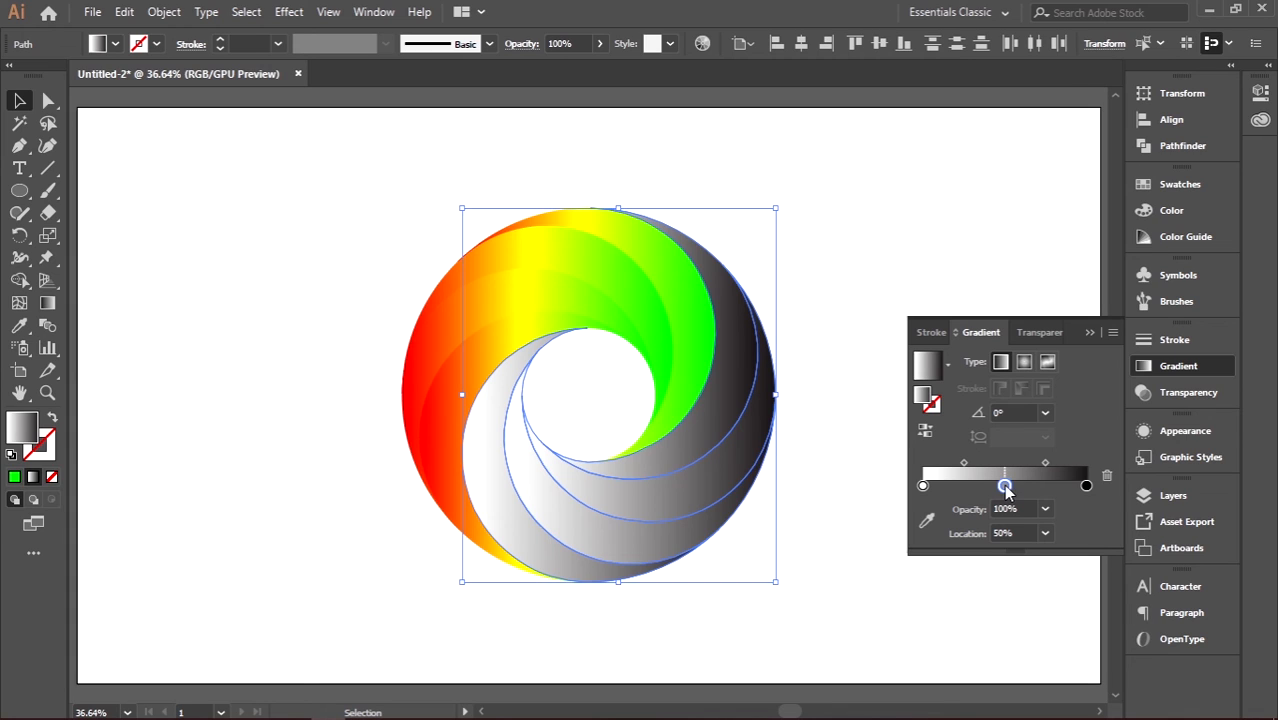
- Color the gray blades' start gradient stop with R=0 G=104 B=55 and the middle stop with R=217 G=224 B=33
double_click(923, 487)
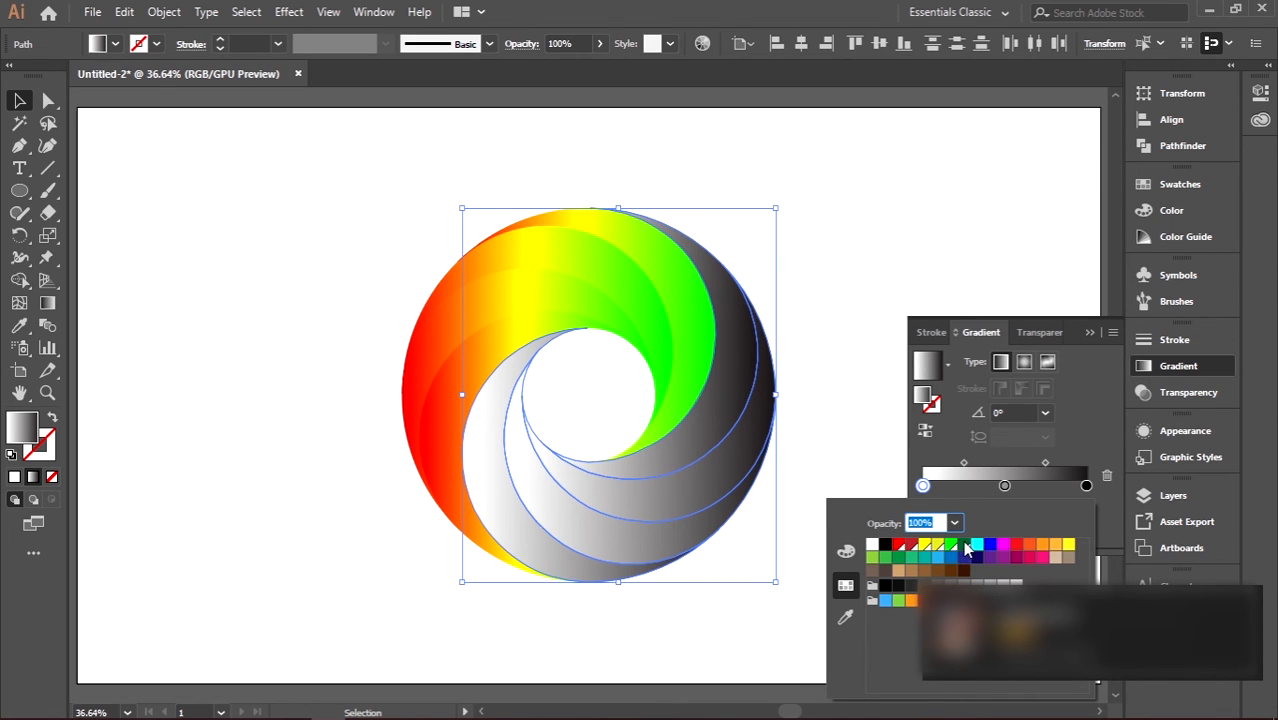
key(Escape)
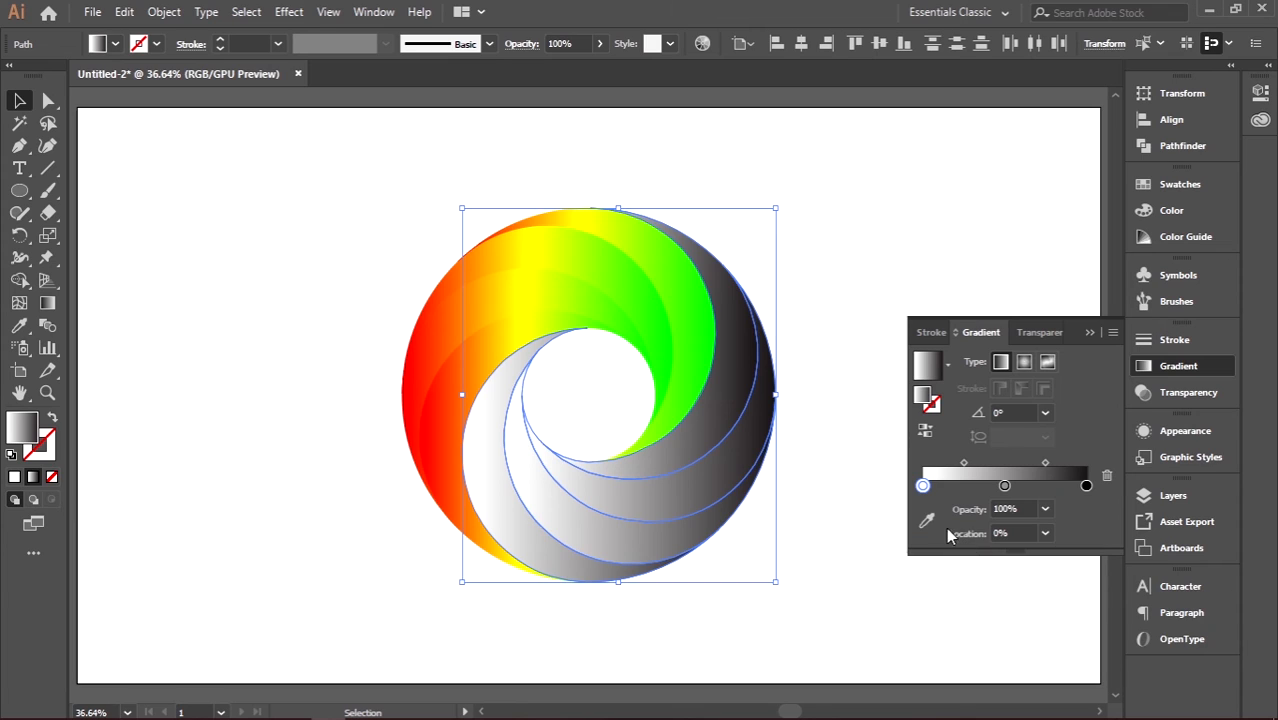
double_click(922, 486)
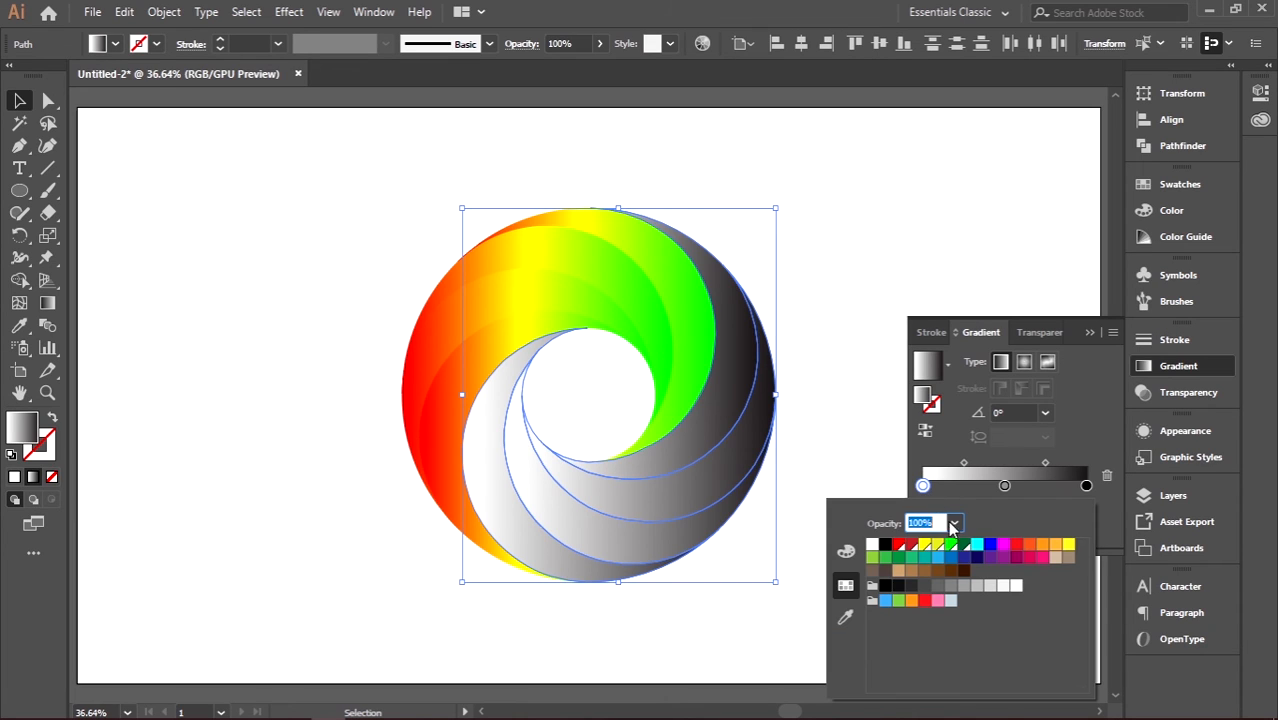
click(963, 546)
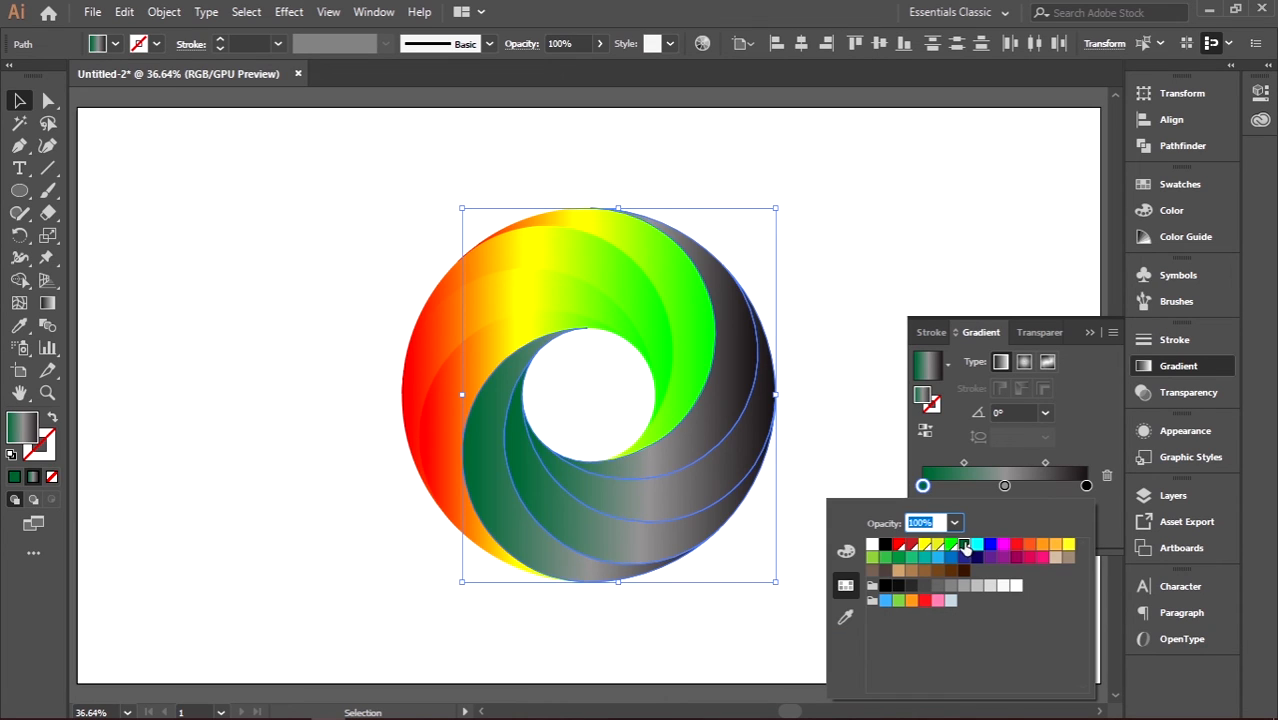
double_click(1004, 485)
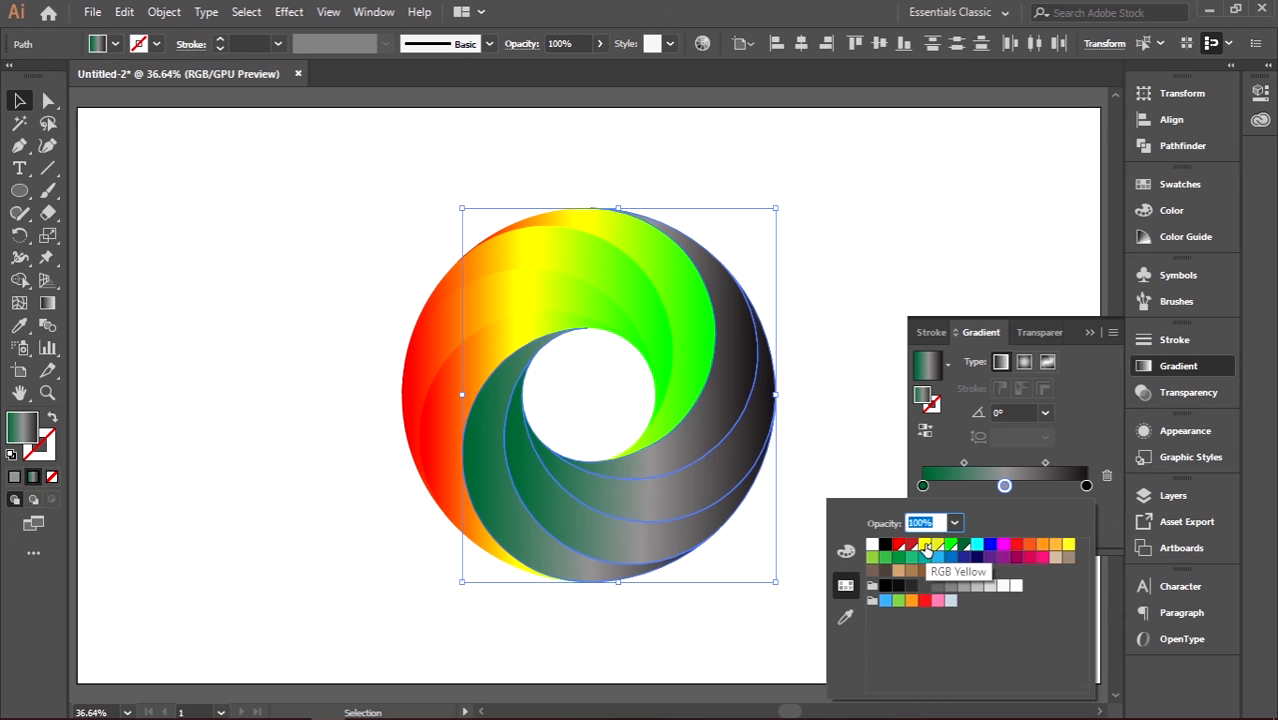
click(935, 545)
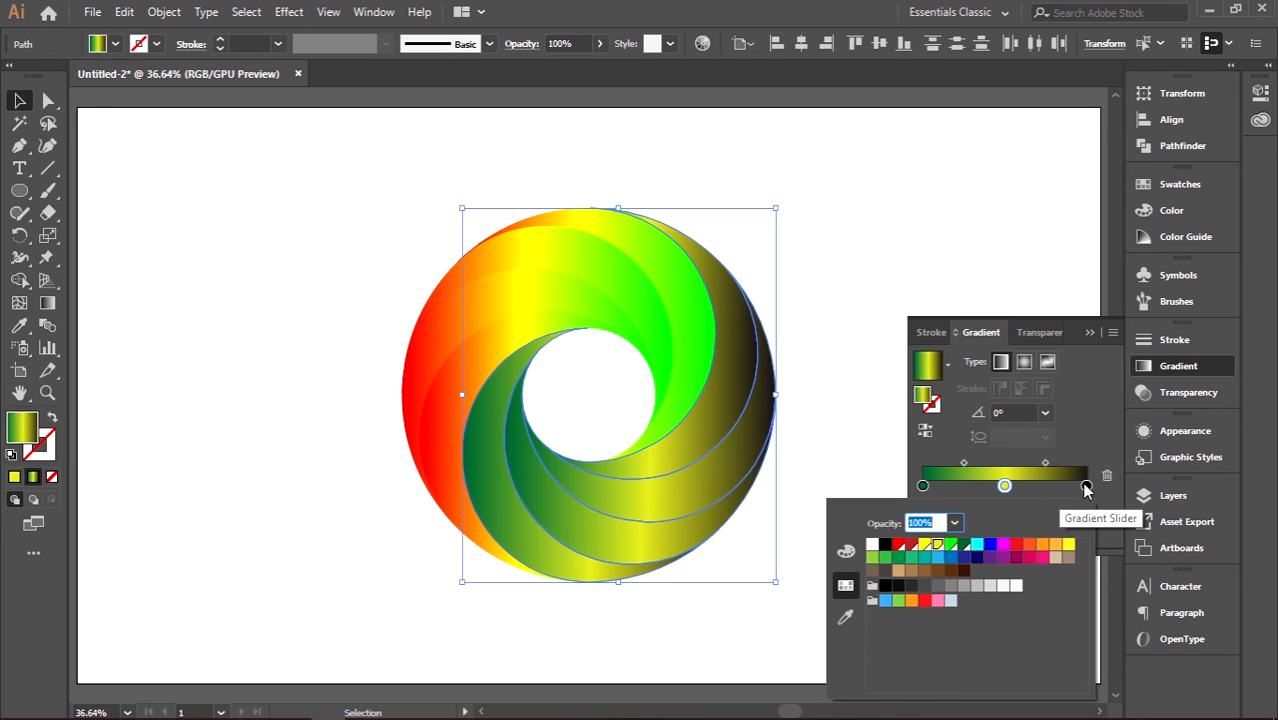
- Color the end stop of the lower-right blades' gradient with the dark red global swatch
click(1085, 485)
double_click(1085, 485)
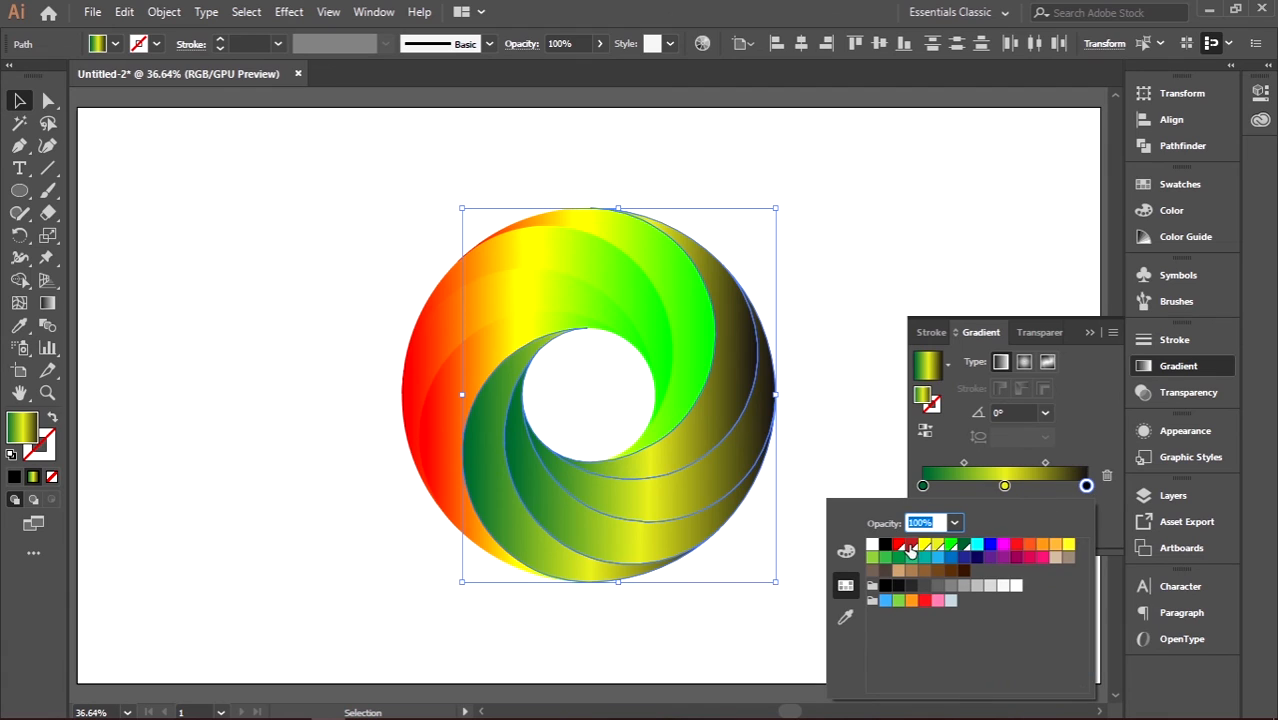
click(899, 545)
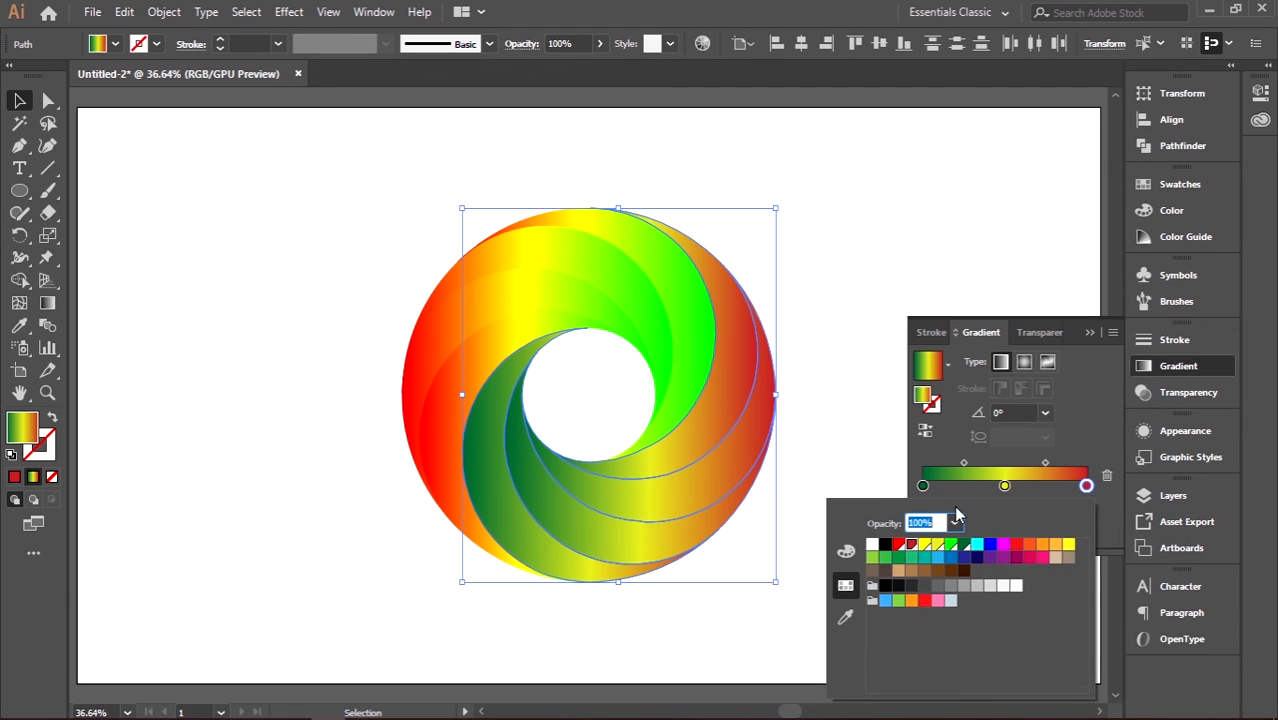
click(931, 221)
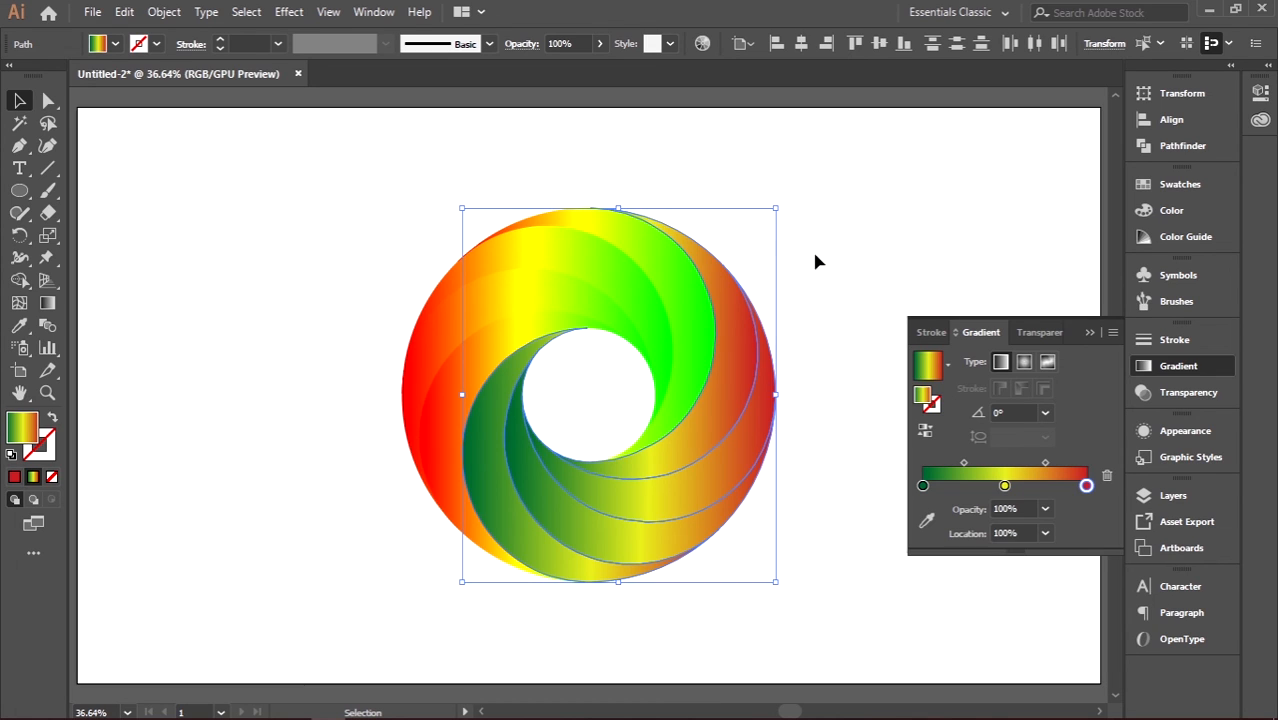
- Try a 45° angle on the selected blades' gradient, and settle on -120°
click(1044, 412)
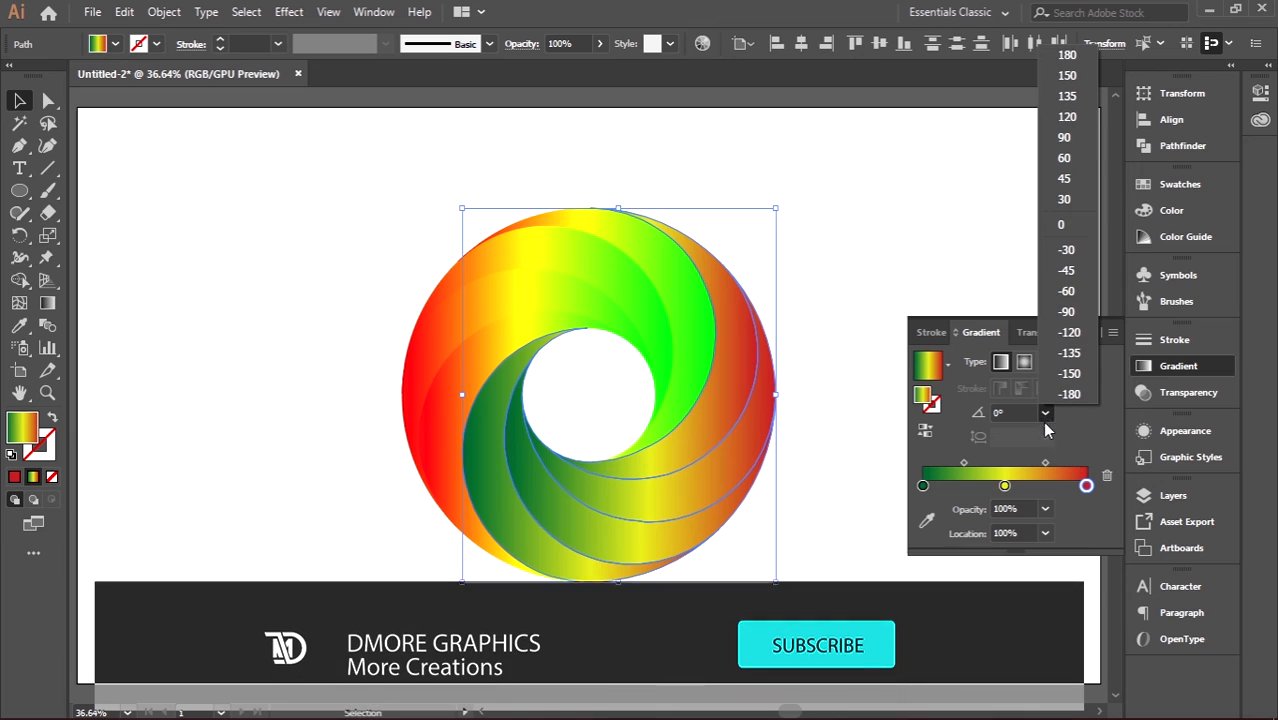
click(1064, 178)
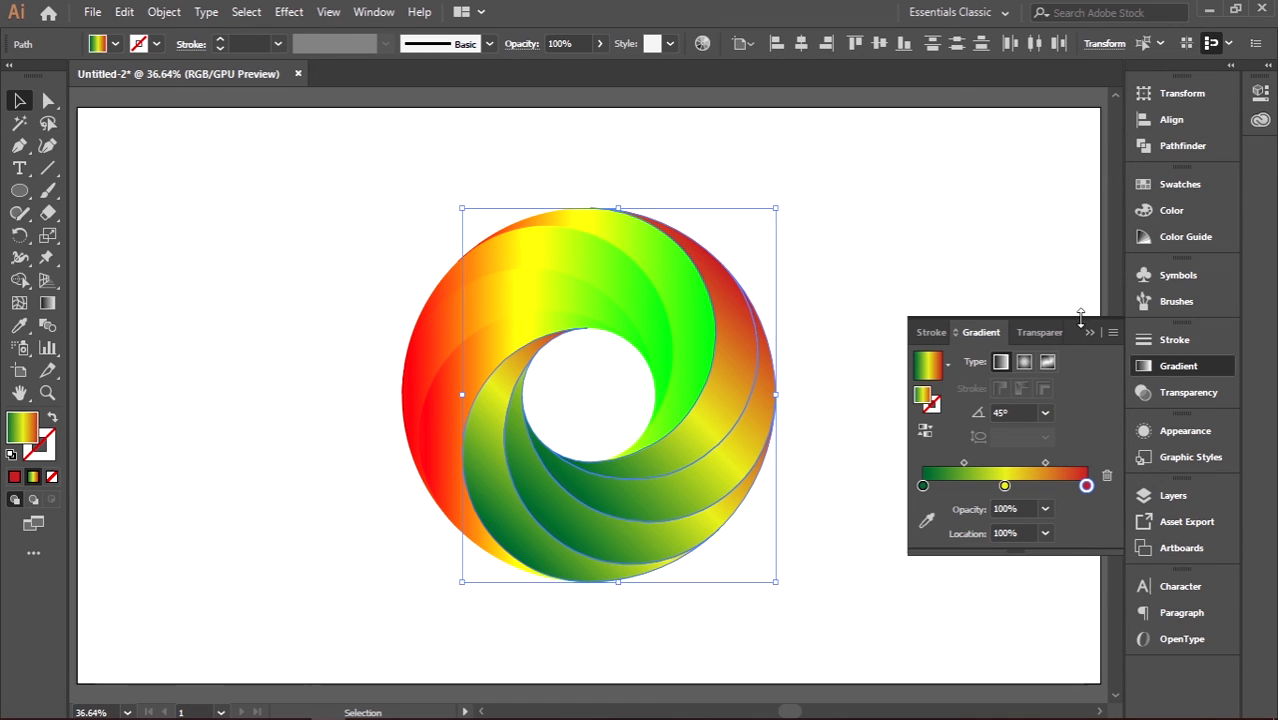
click(1044, 410)
click(1067, 336)
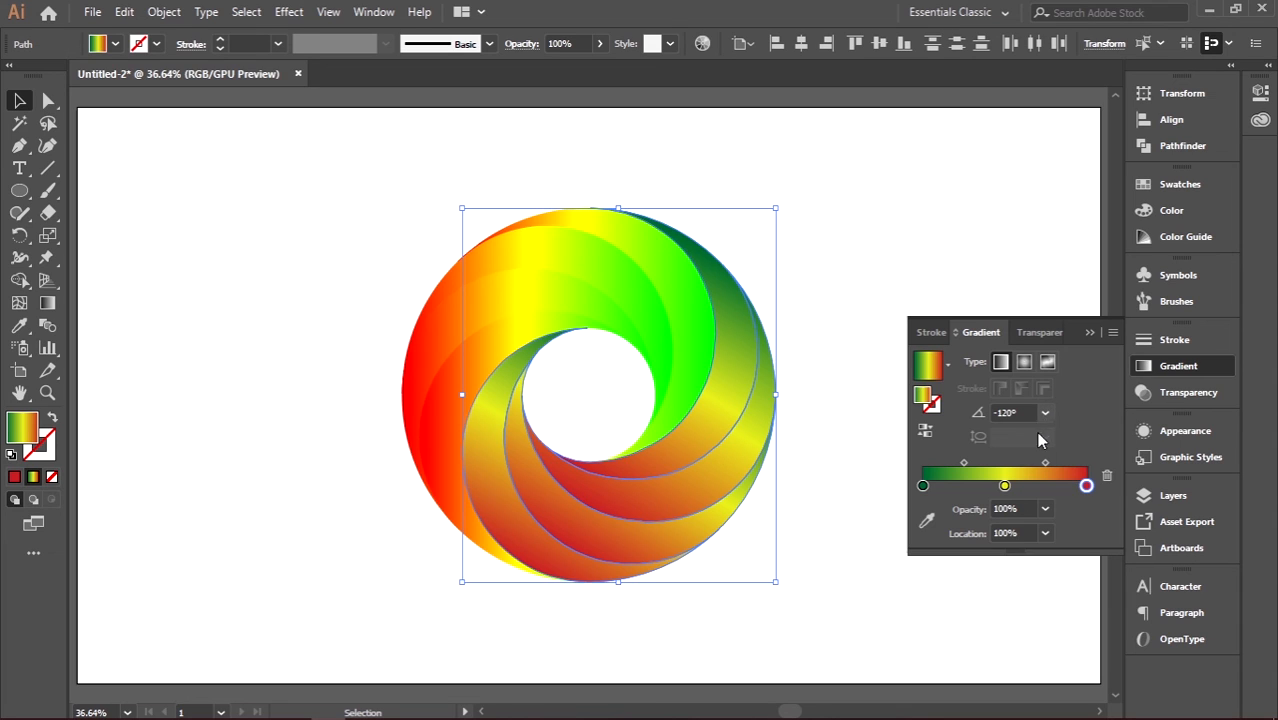
click(1050, 361)
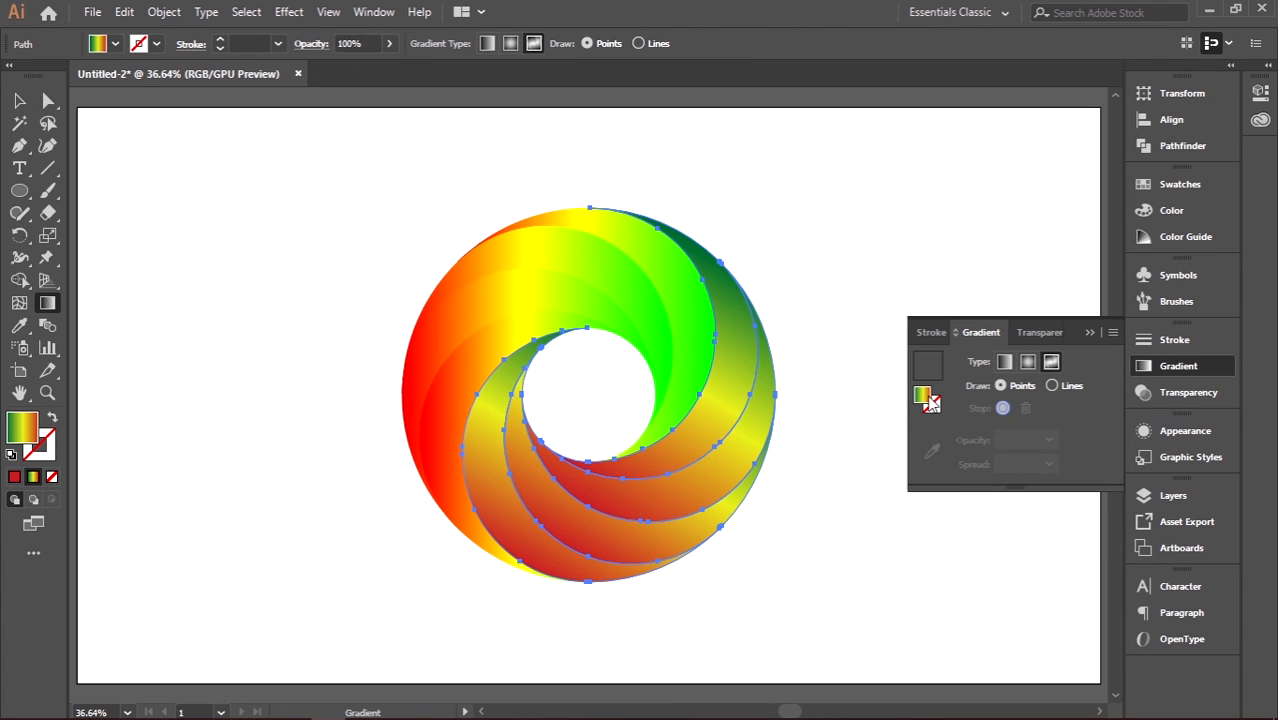
click(1003, 363)
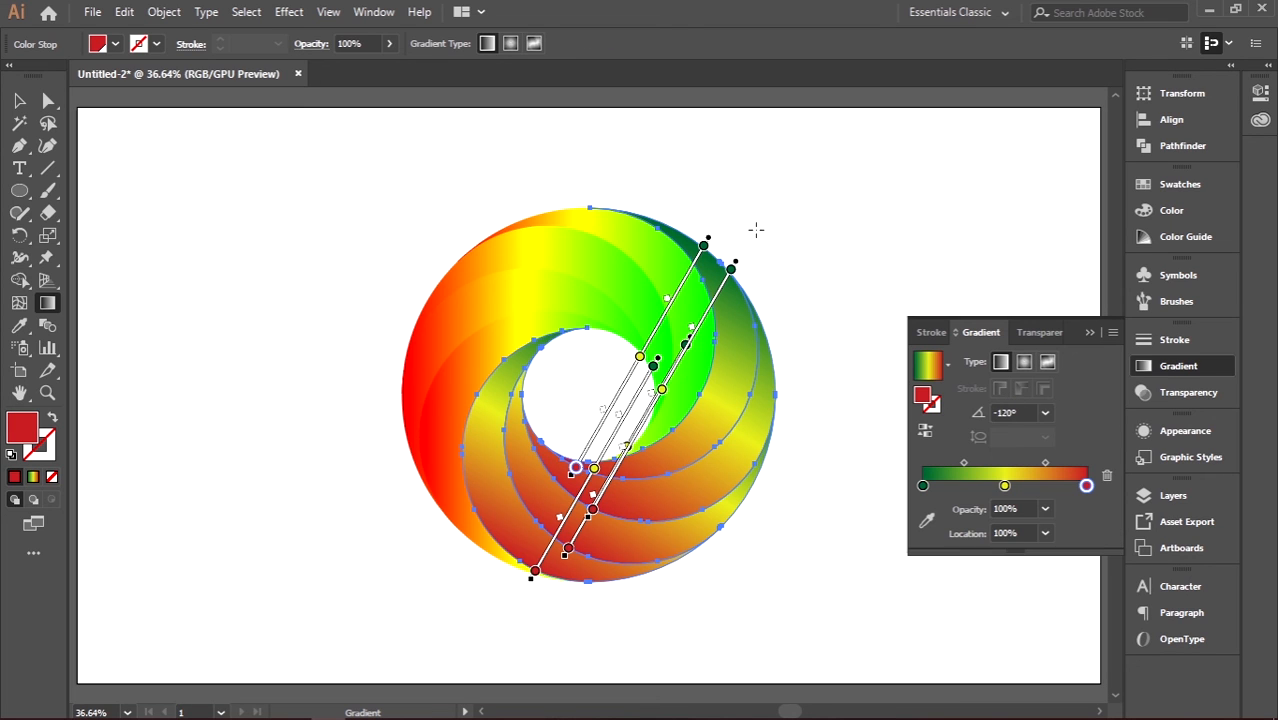
drag(708, 237, 730, 250)
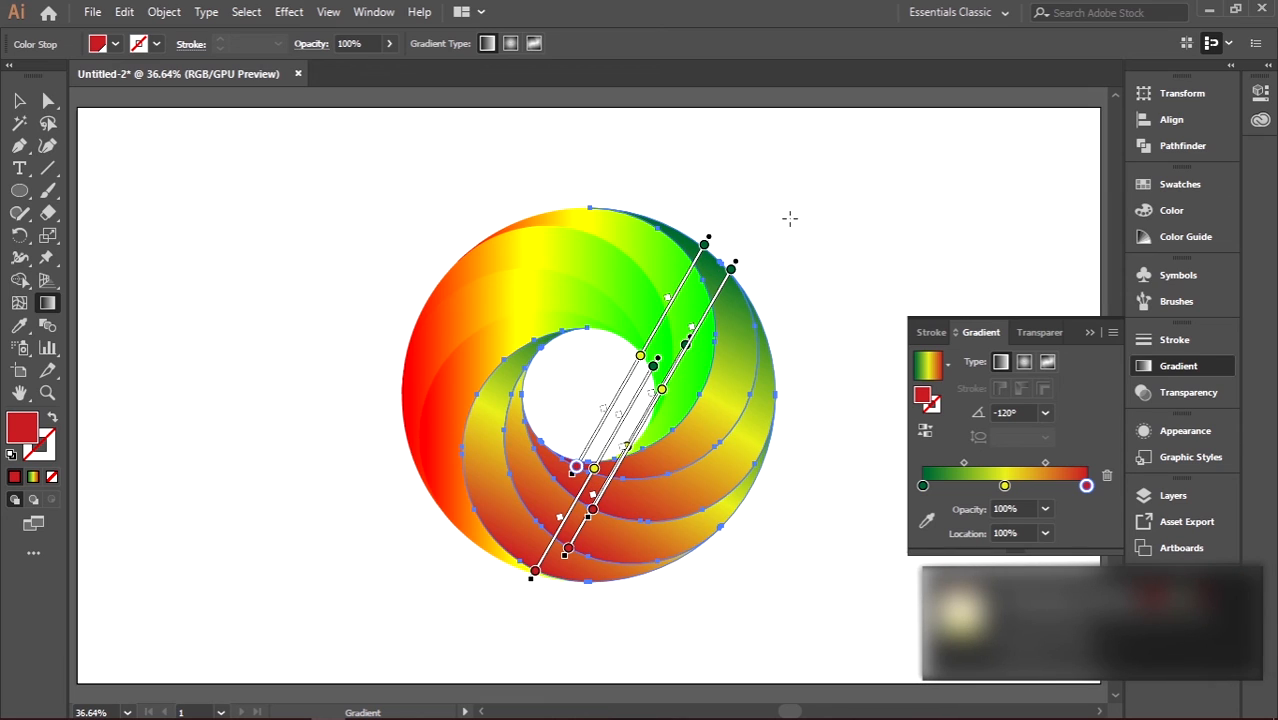
- Collapse the gradient settings, return to the Selection tool and deselect all the blades
click(1089, 332)
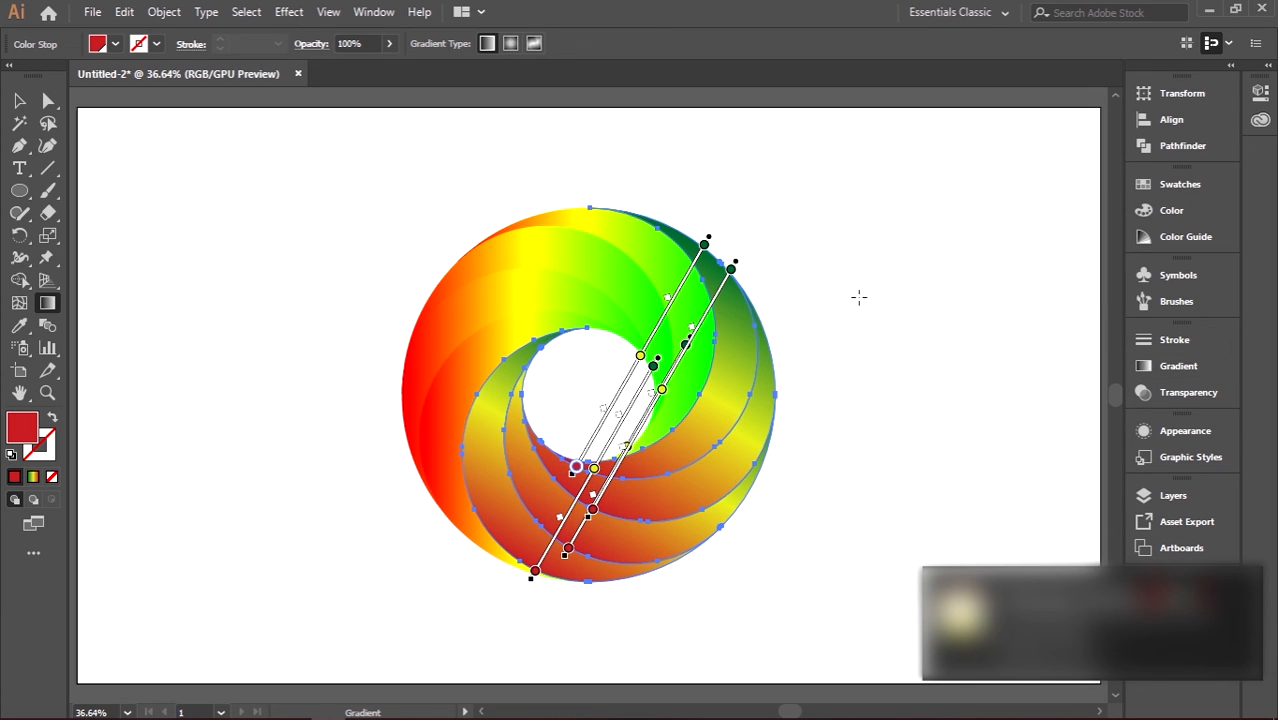
key(v)
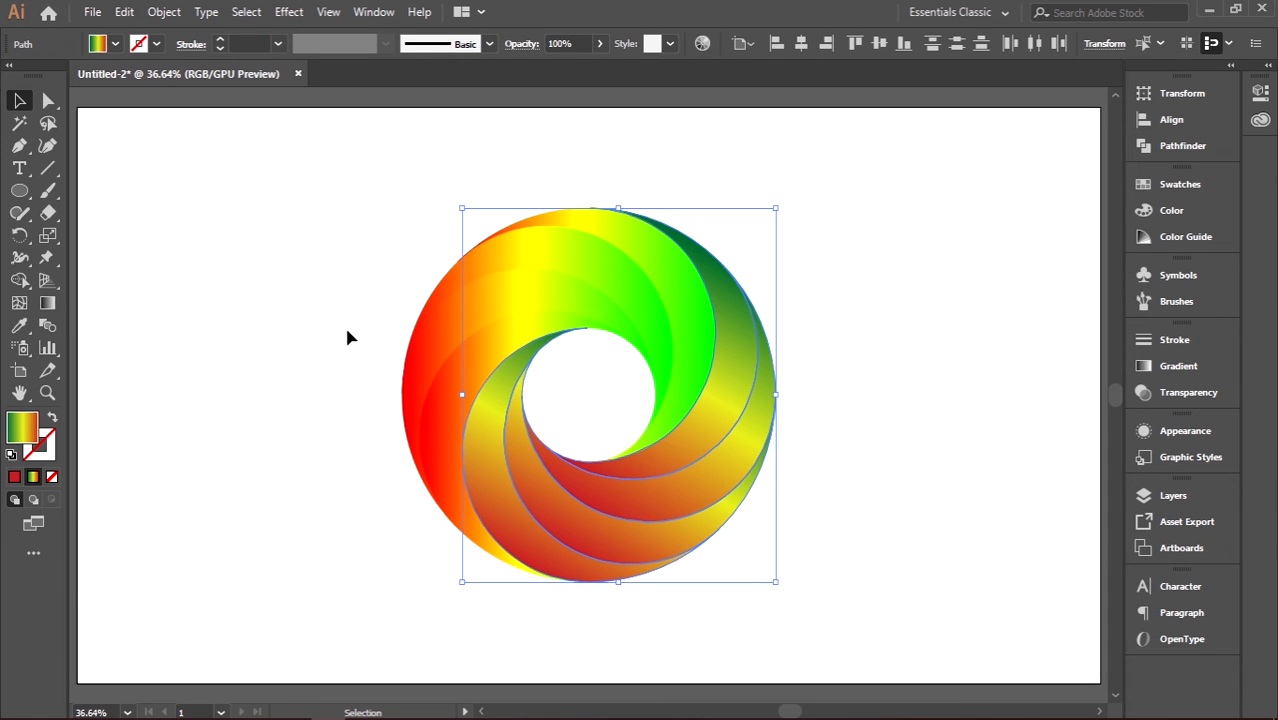
click(346, 330)
drag(292, 200, 876, 582)
click(886, 420)
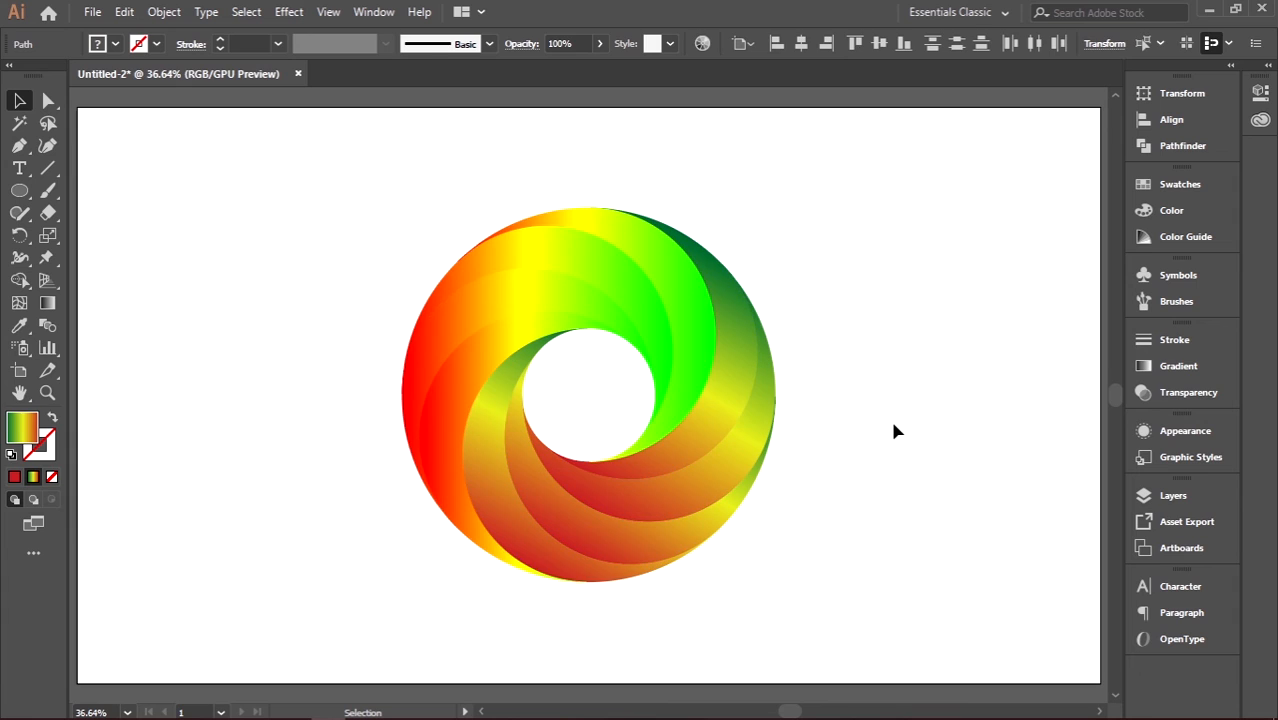
key(a)
key(ctrl+equal)
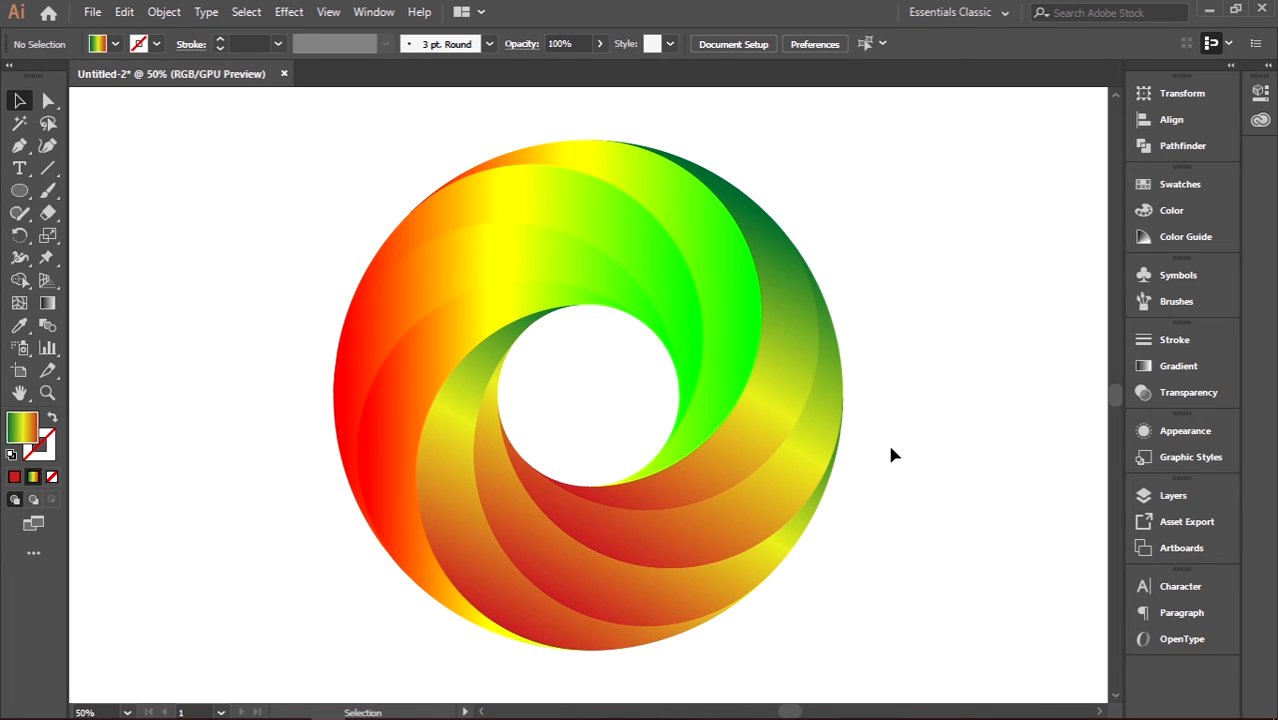
drag(267, 282, 615, 423)
drag(924, 531, 937, 532)
click(935, 527)
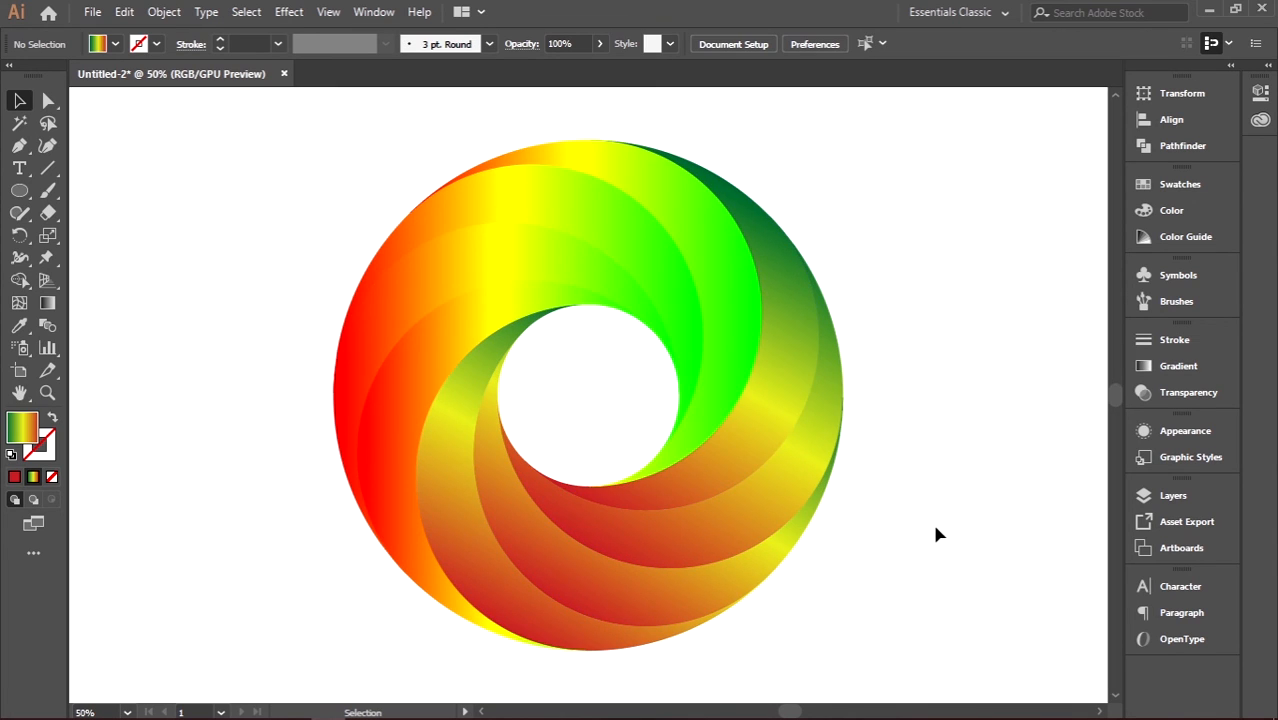